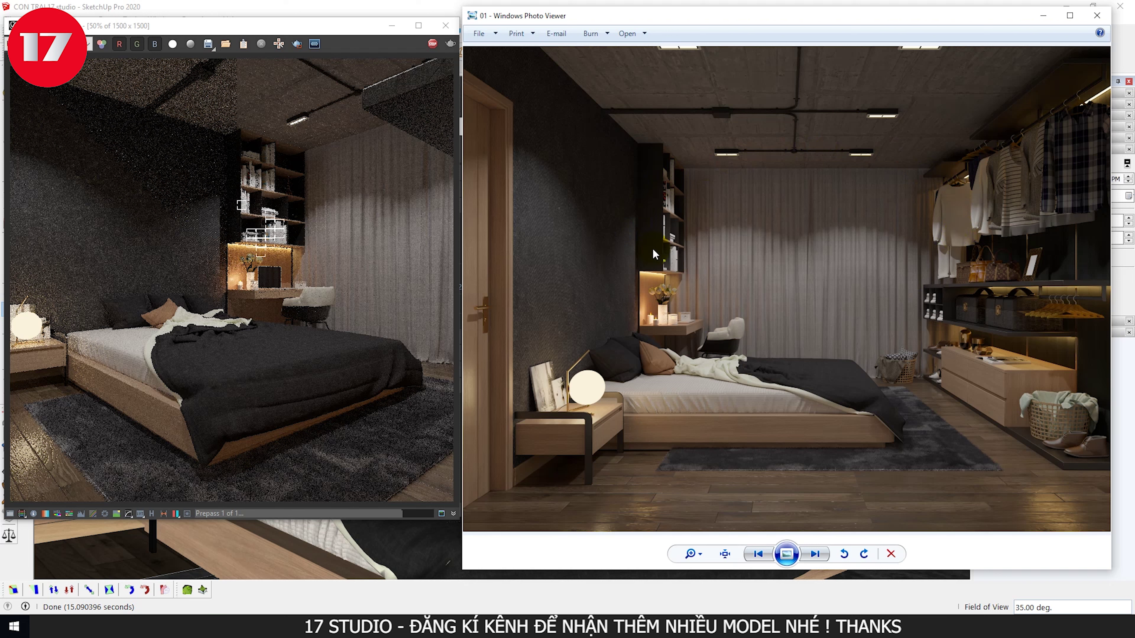
- Close the V-Ray frame buffer and Windows Photo Viewer to return to the bedroom model
{"action": "left_click", "coordinate": [721, 381]}
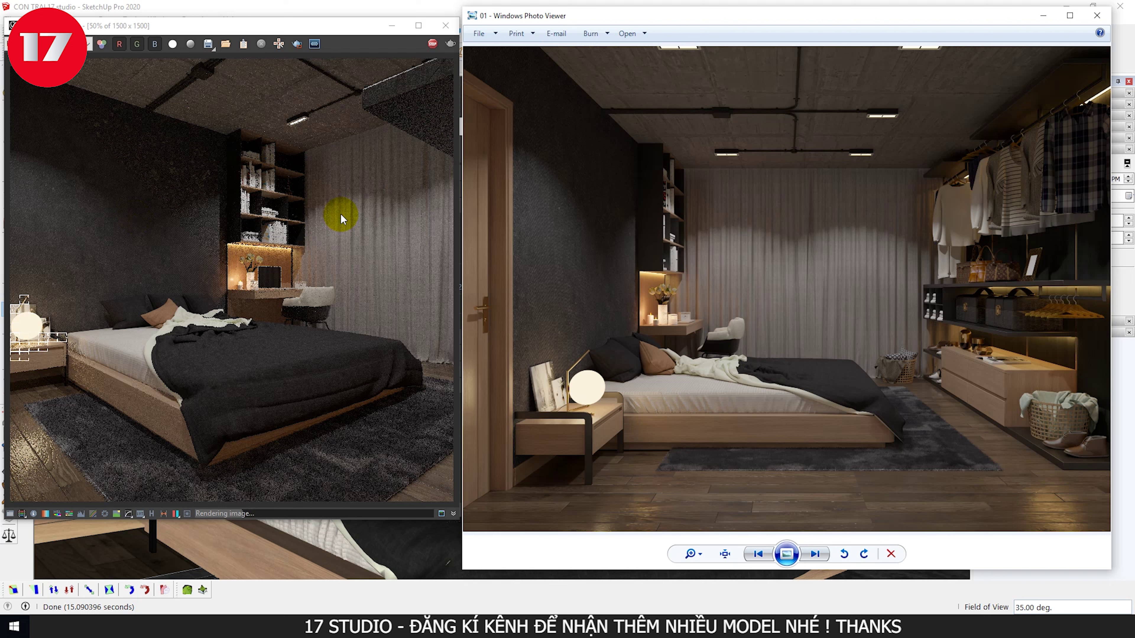
{"action": "left_click", "coordinate": [541, 148]}
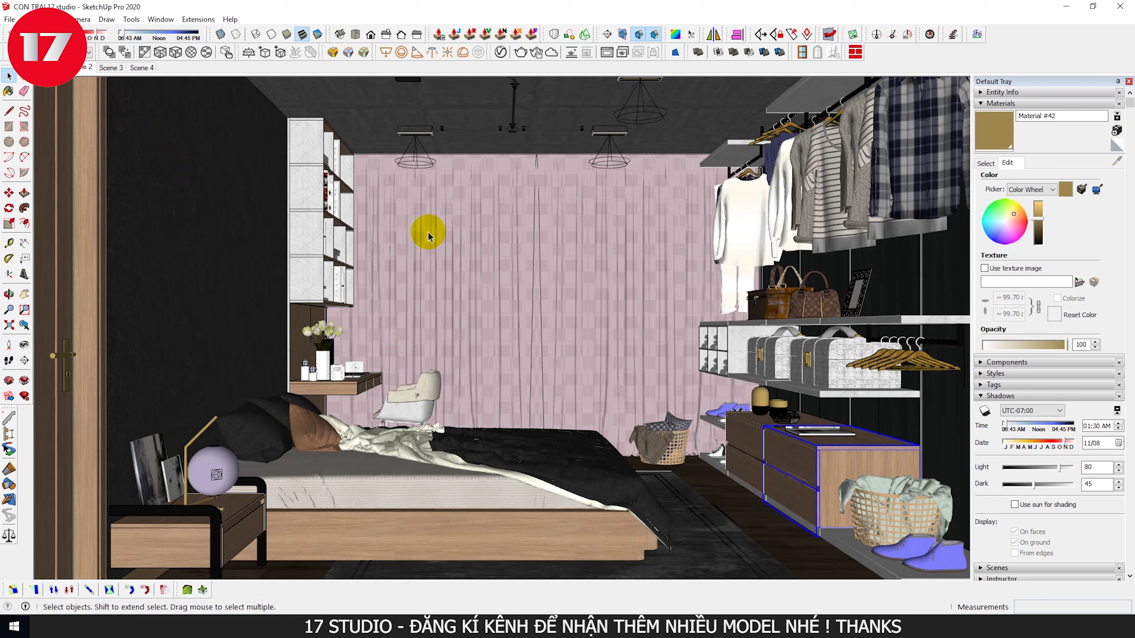
- In the Shadows tray, switch the shadow time from 01:30 AM to 01:30 PM
{"action": "left_click", "coordinate": [427, 156]}
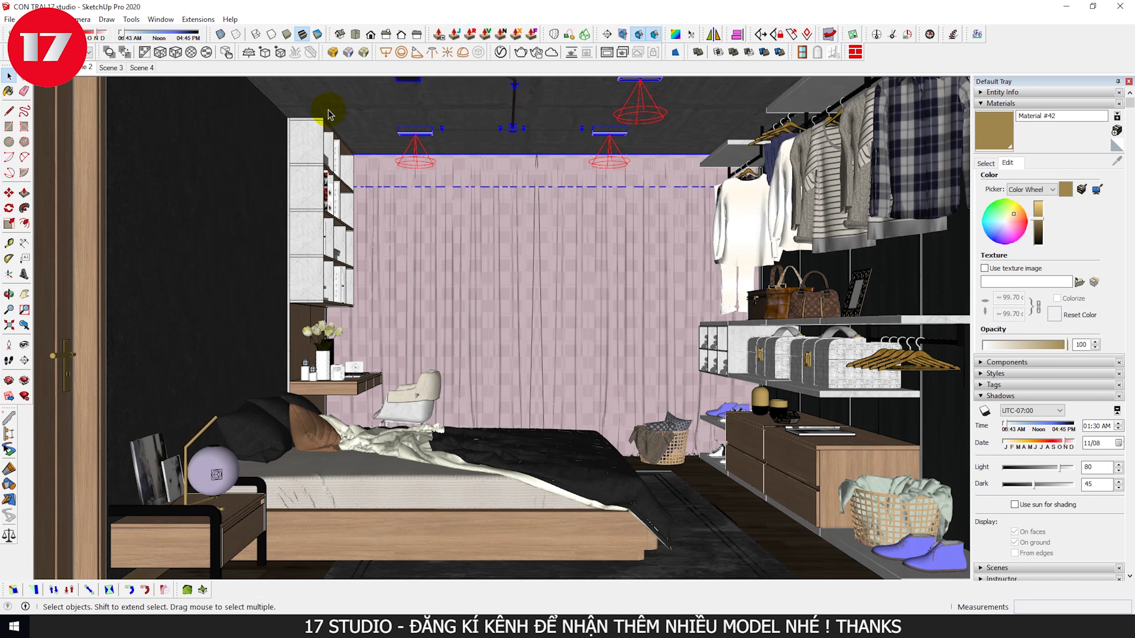
{"action": "left_click", "coordinate": [1003, 103]}
{"action": "left_click", "coordinate": [1004, 149]}
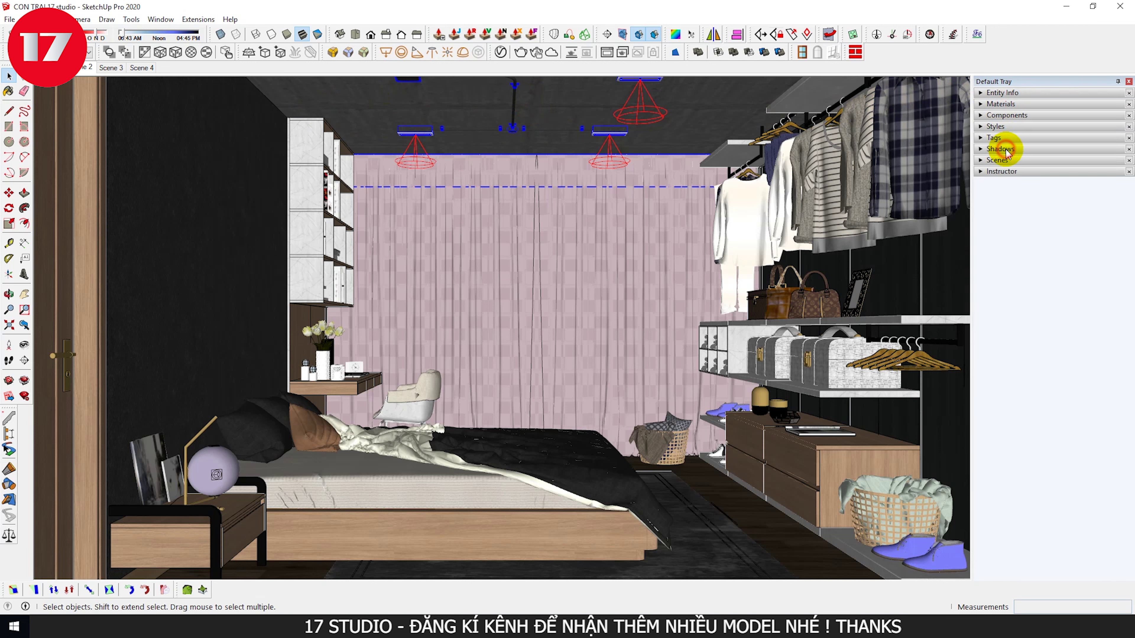
{"action": "left_click", "coordinate": [1011, 151]}
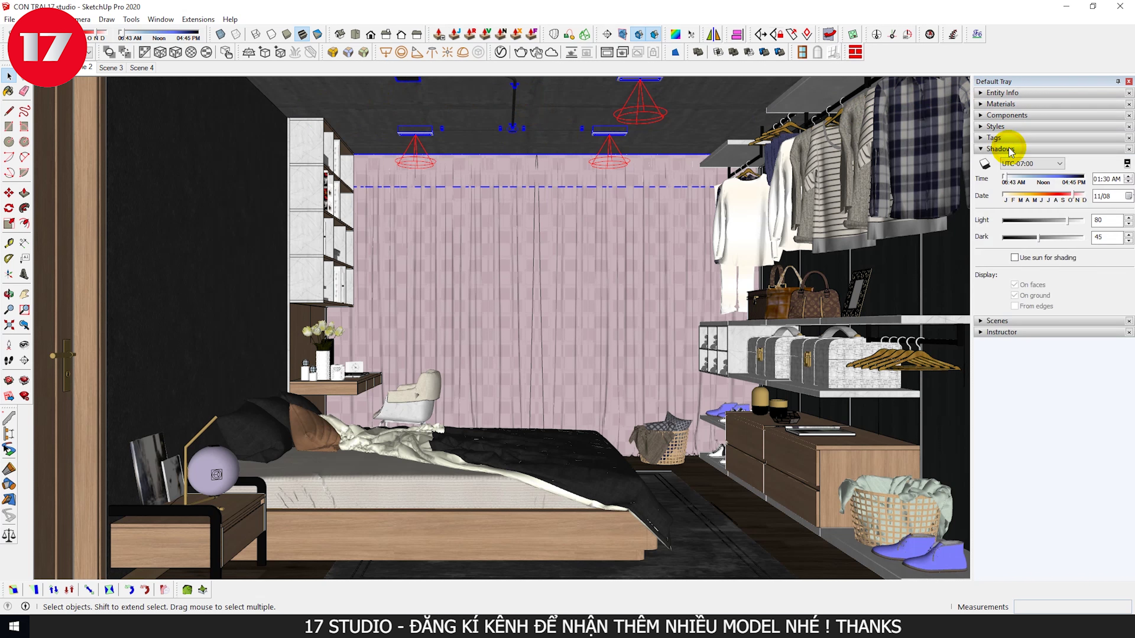
{"action": "left_click", "coordinate": [1116, 180]}
{"action": "key", "text": "Up"}
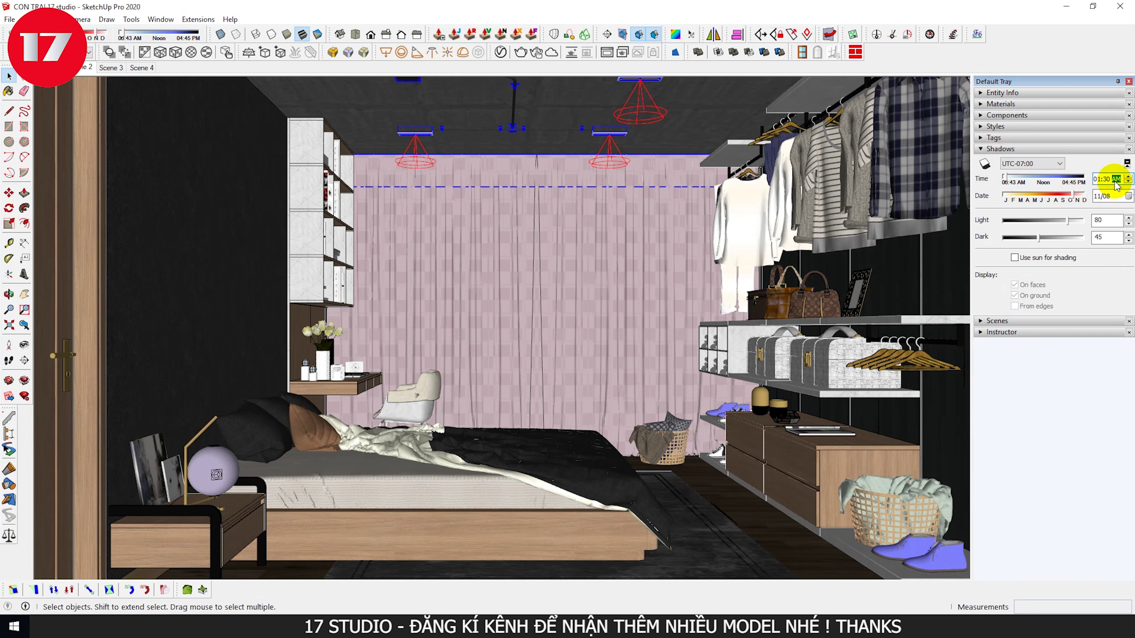
- Select edges on the curtain and bring up the V-Ray Asset Editor
{"action": "left_click", "coordinate": [412, 256]}
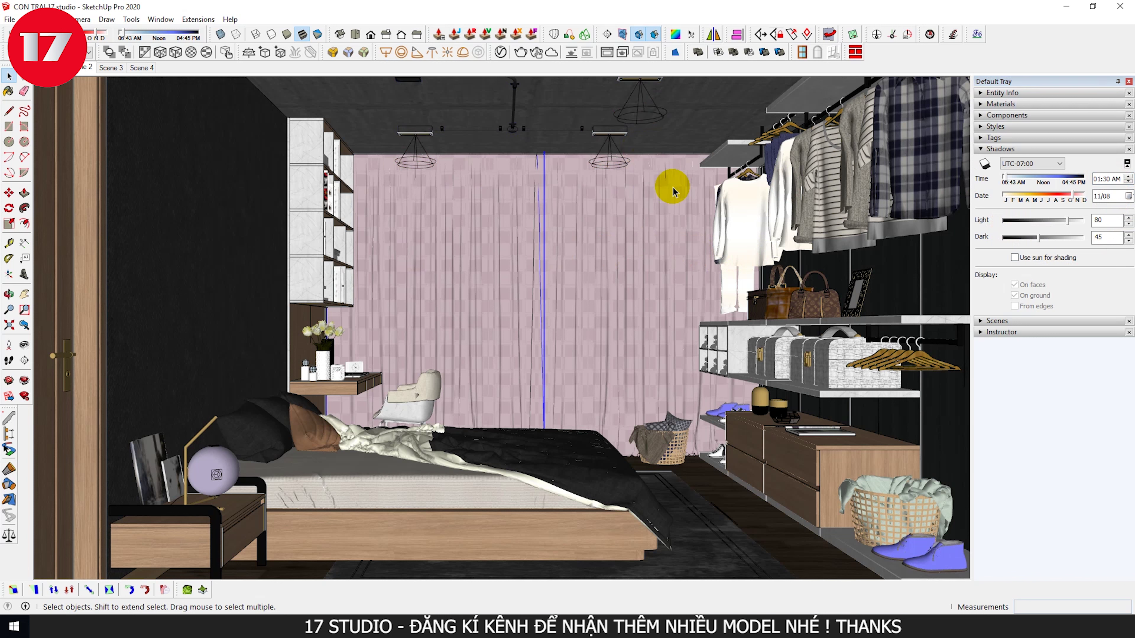
{"action": "left_click", "coordinate": [547, 247]}
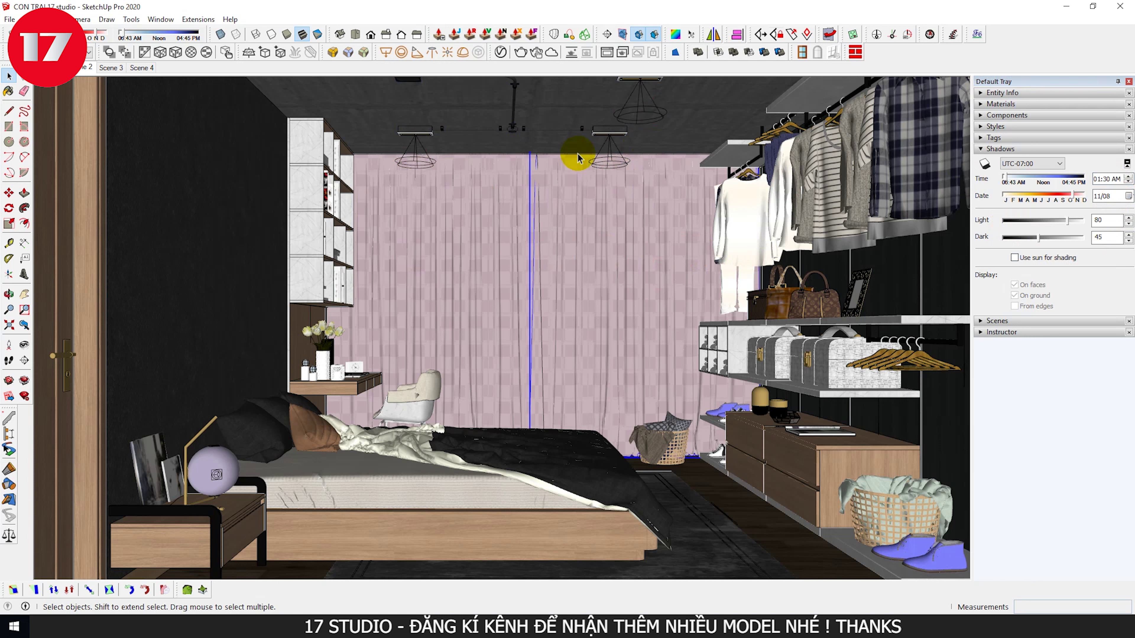
{"action": "left_click", "coordinate": [502, 52]}
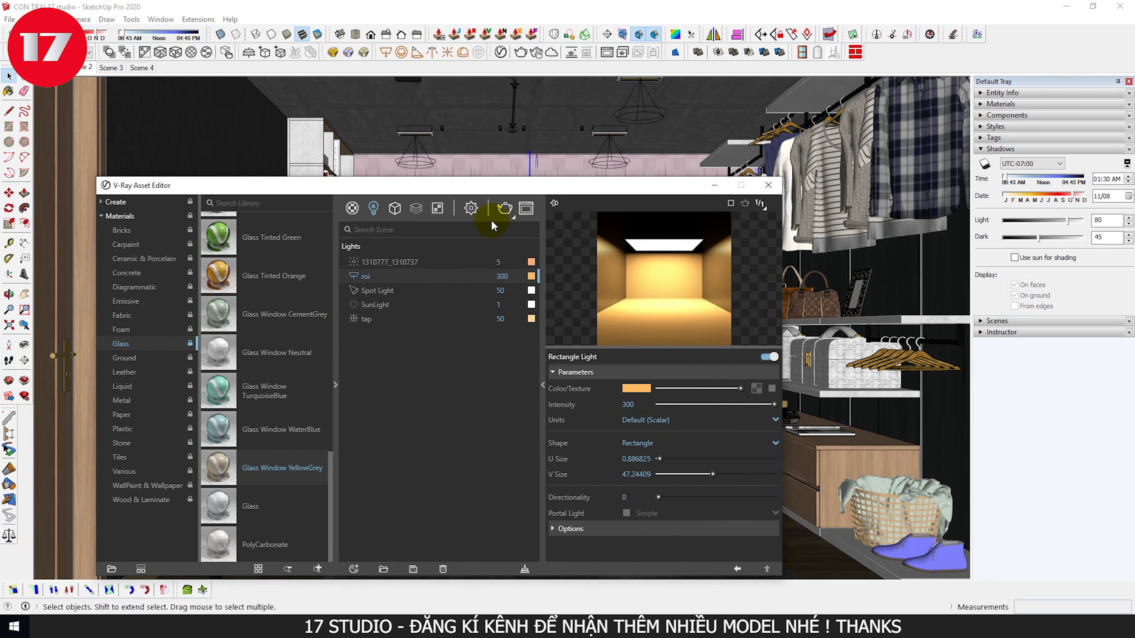
- Choose Render Interactive as V-Ray's render mode from the Render flyout
{"action": "left_click", "coordinate": [505, 209]}
{"action": "left_click", "coordinate": [404, 353]}
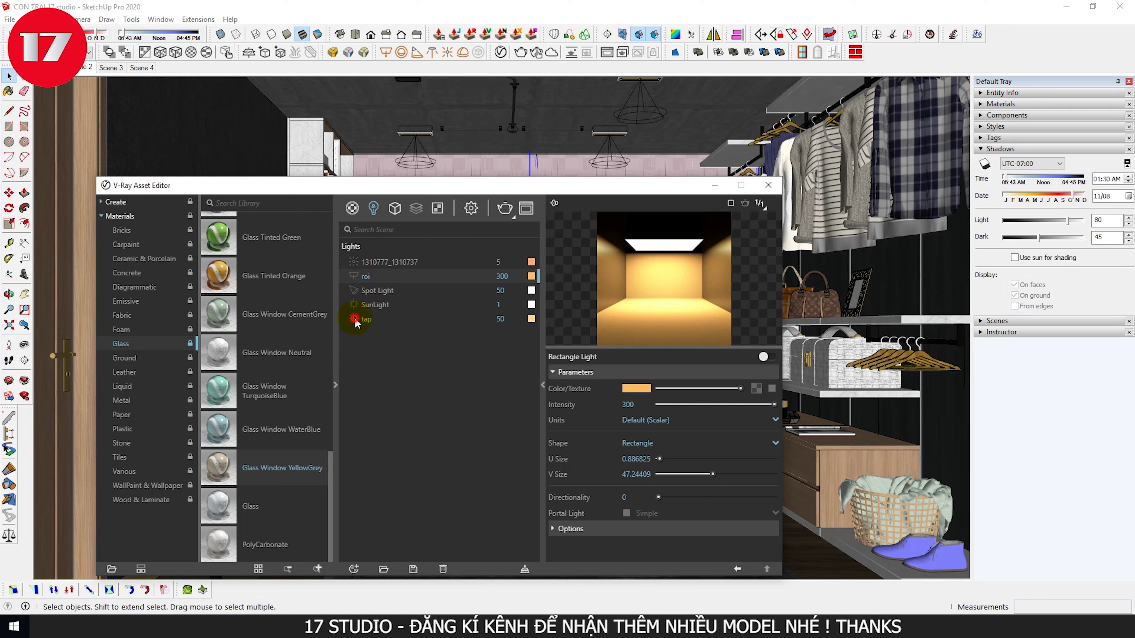
{"action": "left_click", "coordinate": [512, 222]}
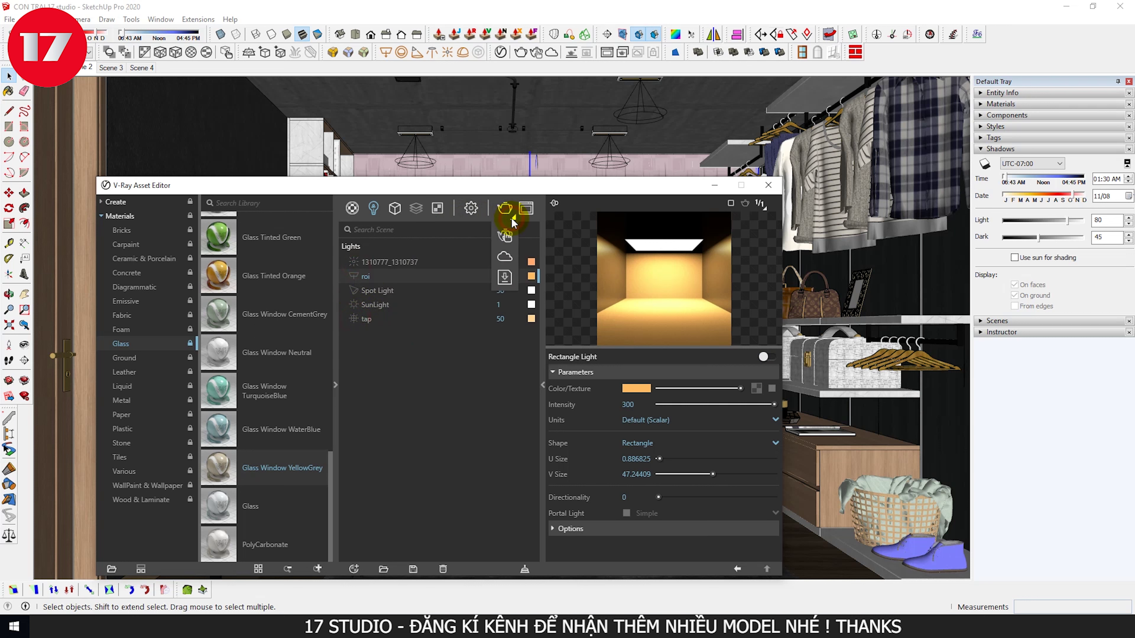
{"action": "left_click", "coordinate": [507, 240]}
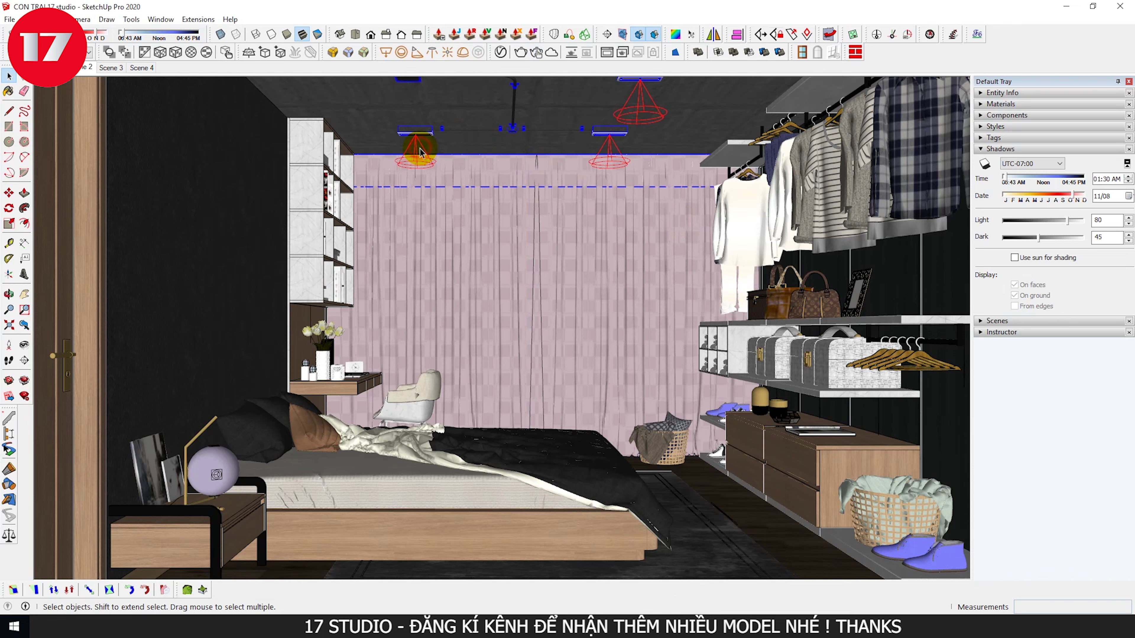
- Open the ceiling lamp group for editing and select all its lights
{"action": "mouse_move", "coordinate": [477, 238]}
{"action": "middle_mouse_down"}
{"action": "mouse_move", "coordinate": [515, 254]}
{"action": "mouse_move", "coordinate": [373, 198]}
{"action": "mouse_move", "coordinate": [351, 94]}
{"action": "middle_mouse_up"}
{"action": "left_click", "coordinate": [350, 94]}
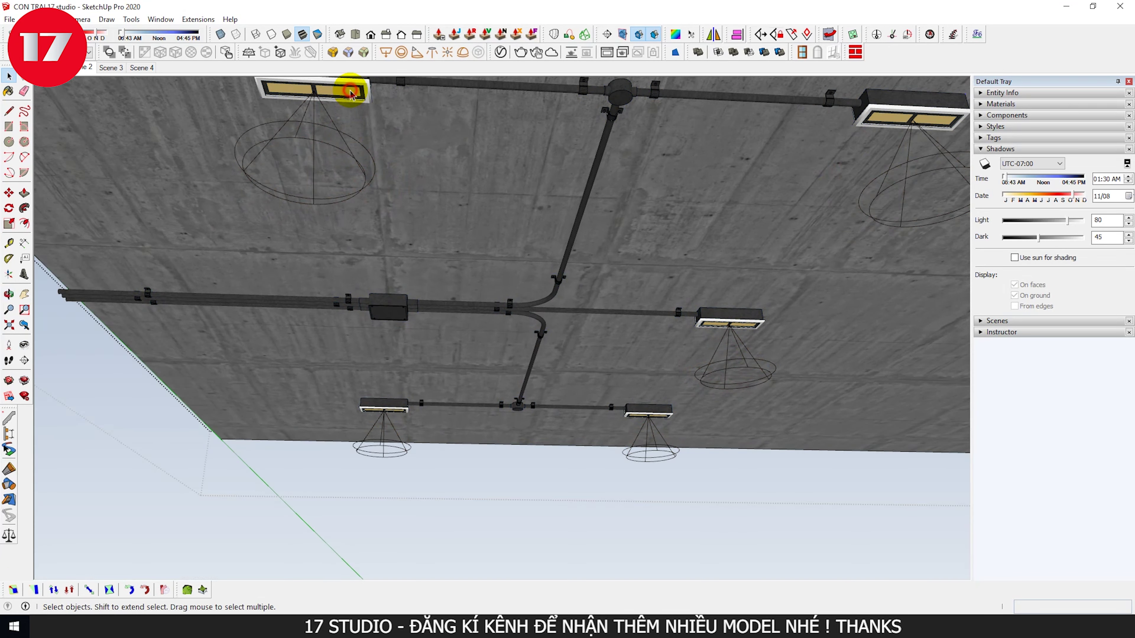
{"action": "double_click", "coordinate": [351, 94]}
{"action": "key", "text": "ctrl+a"}
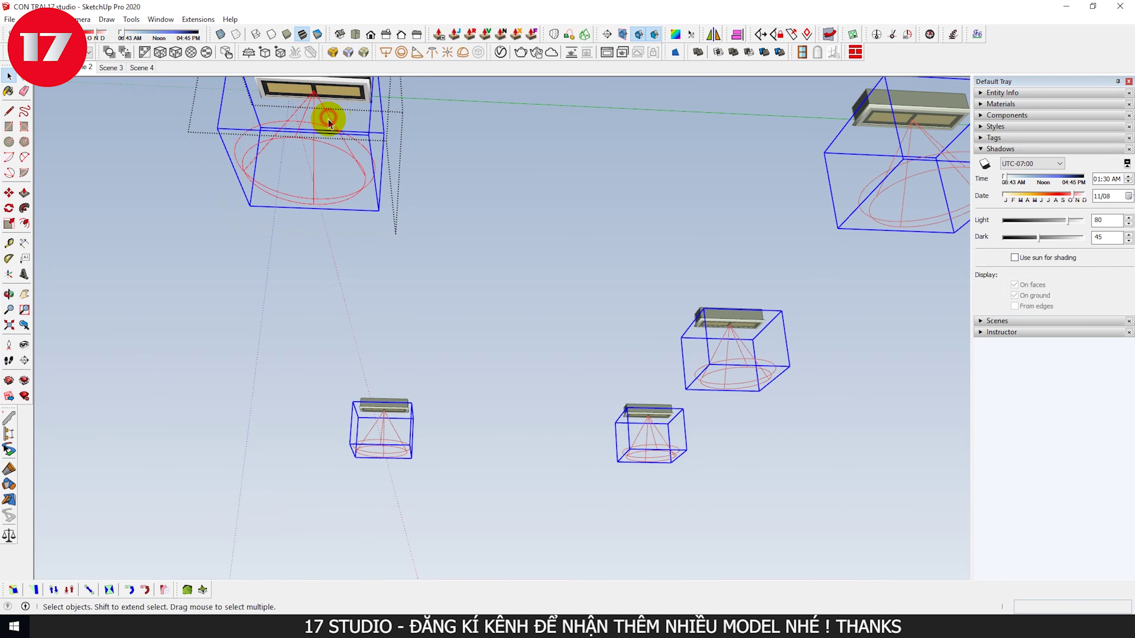
{"action": "mouse_move", "coordinate": [431, 324]}
{"action": "left_mouse_down"}
{"action": "mouse_move", "coordinate": [375, 221]}
{"action": "mouse_move", "coordinate": [400, 246]}
{"action": "left_mouse_up"}
{"action": "key", "text": "space"}
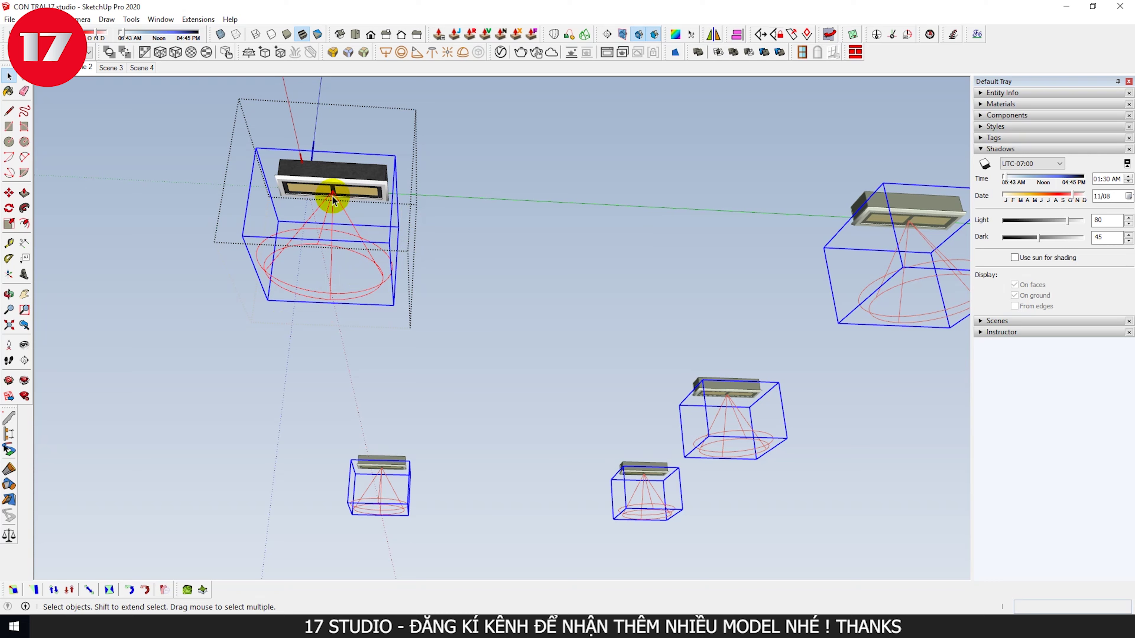
- Orbit around the ceiling lights to inspect their cones, then exit the group
{"action": "middle_click_drag", "start_coordinate": [286, 302], "coordinate": [311, 275]}
{"action": "mouse_move", "coordinate": [312, 275]}
{"action": "left_mouse_down"}
{"action": "mouse_move", "coordinate": [202, 207]}
{"action": "mouse_move", "coordinate": [459, 264]}
{"action": "mouse_move", "coordinate": [528, 381]}
{"action": "left_mouse_up"}
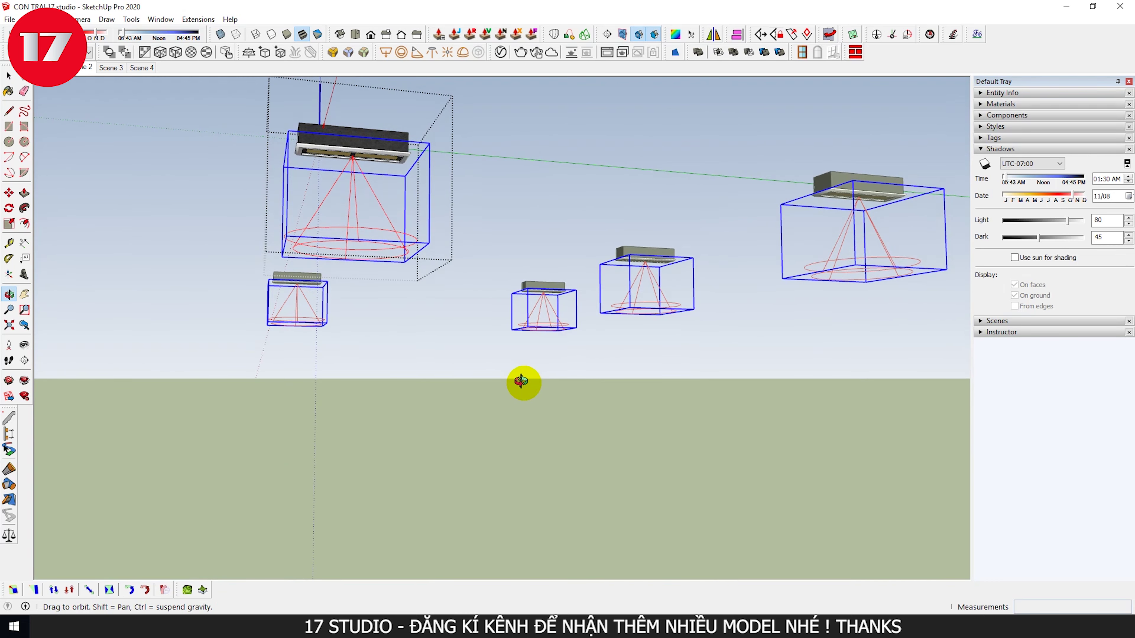
{"action": "mouse_move", "coordinate": [520, 380]}
{"action": "middle_mouse_down"}
{"action": "mouse_move", "coordinate": [390, 375]}
{"action": "mouse_move", "coordinate": [301, 274]}
{"action": "mouse_move", "coordinate": [378, 174]}
{"action": "mouse_move", "coordinate": [119, 170]}
{"action": "mouse_move", "coordinate": [185, 249]}
{"action": "mouse_move", "coordinate": [443, 258]}
{"action": "mouse_move", "coordinate": [626, 223]}
{"action": "mouse_move", "coordinate": [785, 225]}
{"action": "mouse_move", "coordinate": [451, 182]}
{"action": "mouse_move", "coordinate": [395, 198]}
{"action": "mouse_move", "coordinate": [406, 215]}
{"action": "middle_mouse_up"}
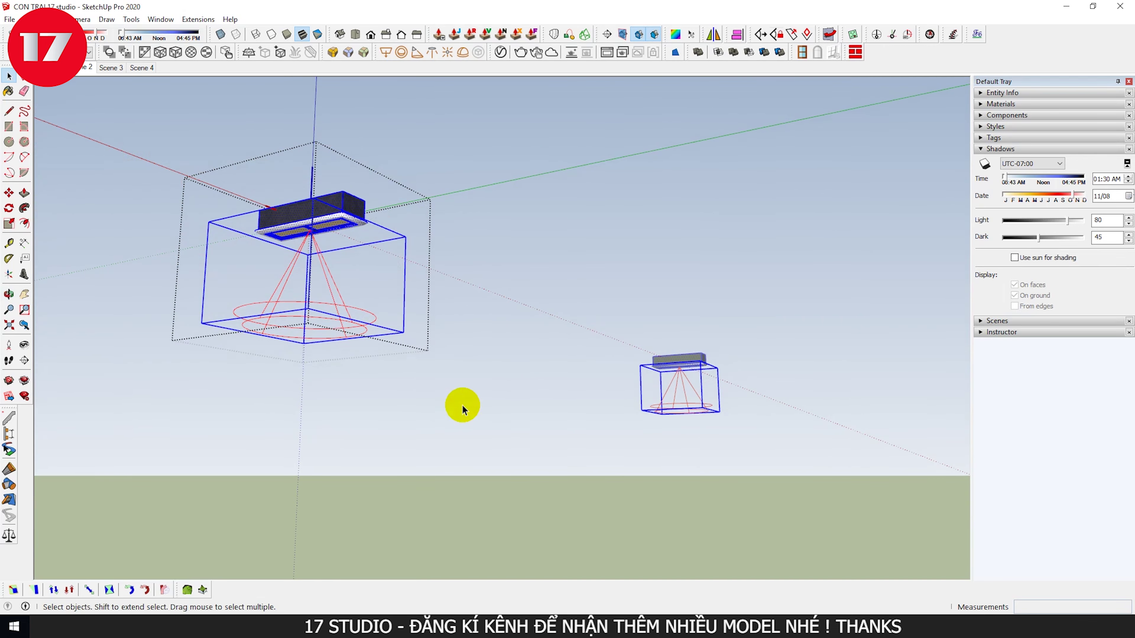
{"action": "scroll", "coordinate": [367, 299], "scroll_direction": "up", "scroll_amount": 2}
{"action": "mouse_move", "coordinate": [383, 325]}
{"action": "middle_mouse_down"}
{"action": "mouse_move", "coordinate": [380, 198]}
{"action": "mouse_move", "coordinate": [499, 203]}
{"action": "mouse_move", "coordinate": [590, 266]}
{"action": "mouse_move", "coordinate": [475, 268]}
{"action": "mouse_move", "coordinate": [472, 251]}
{"action": "middle_mouse_up"}
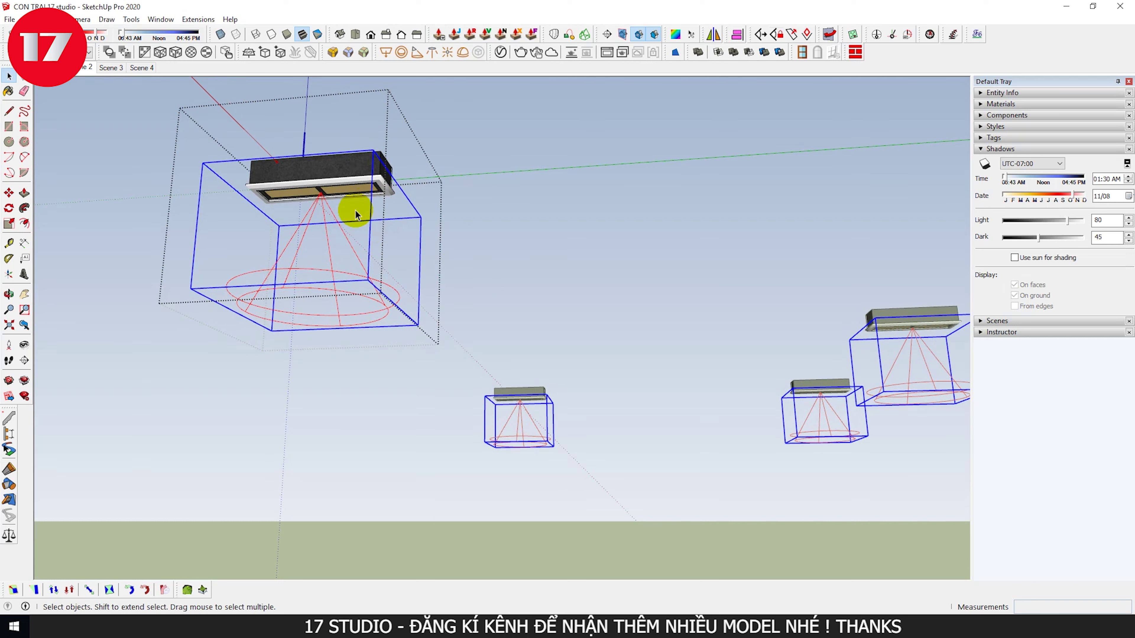
{"action": "left_click", "coordinate": [414, 250]}
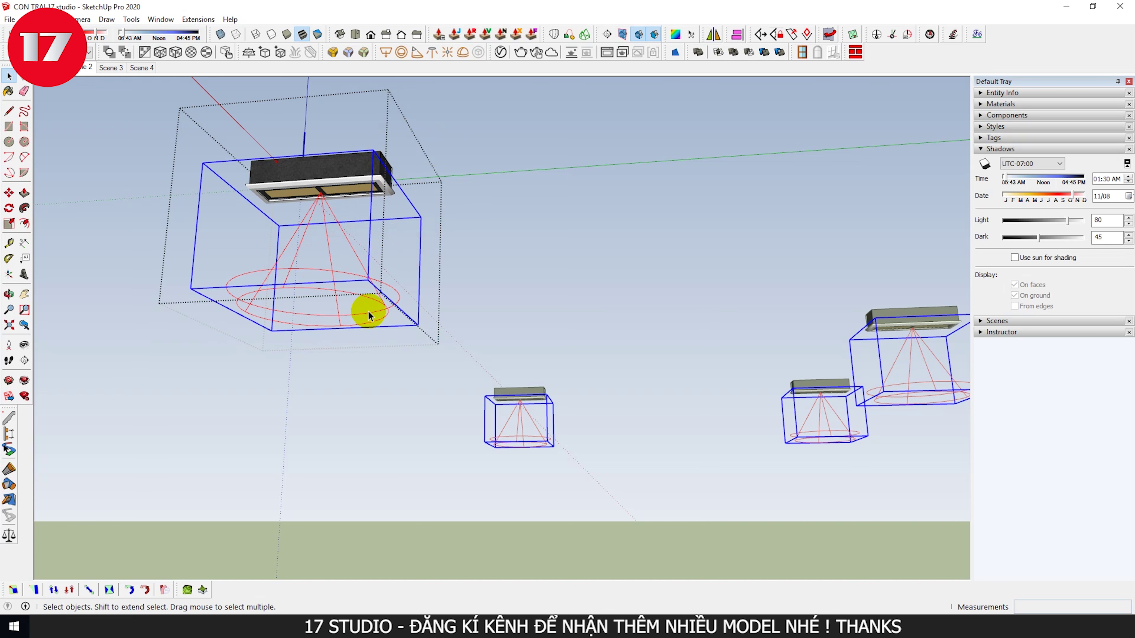
{"action": "middle_click_drag", "start_coordinate": [279, 220], "coordinate": [242, 151]}
{"action": "key", "text": "space"}
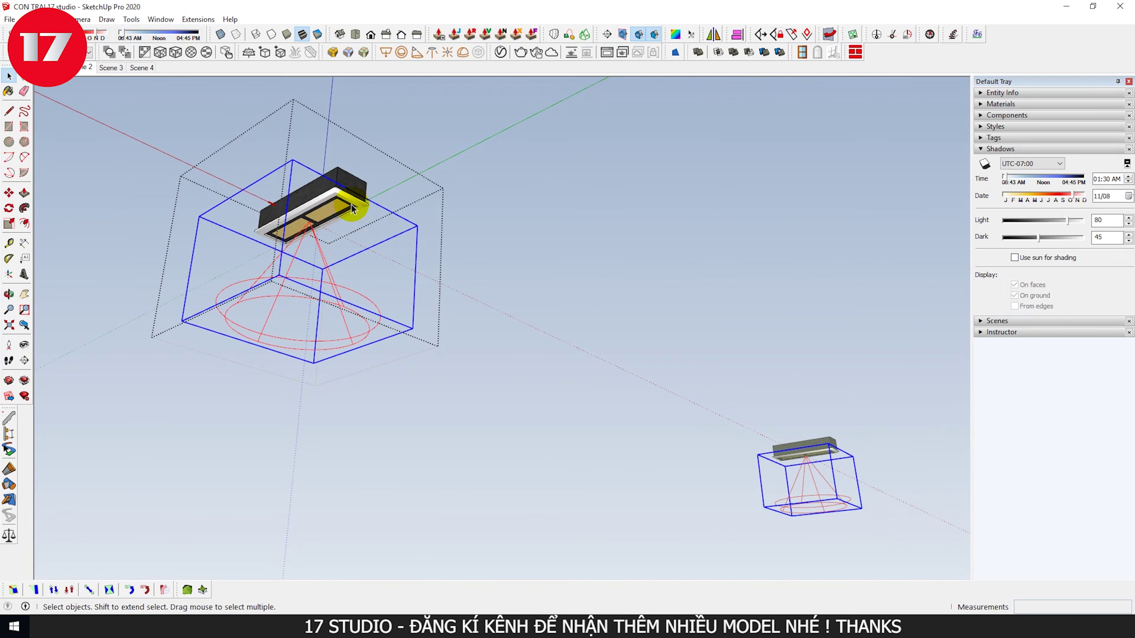
{"action": "left_click", "coordinate": [393, 215]}
{"action": "left_click", "coordinate": [469, 218]}
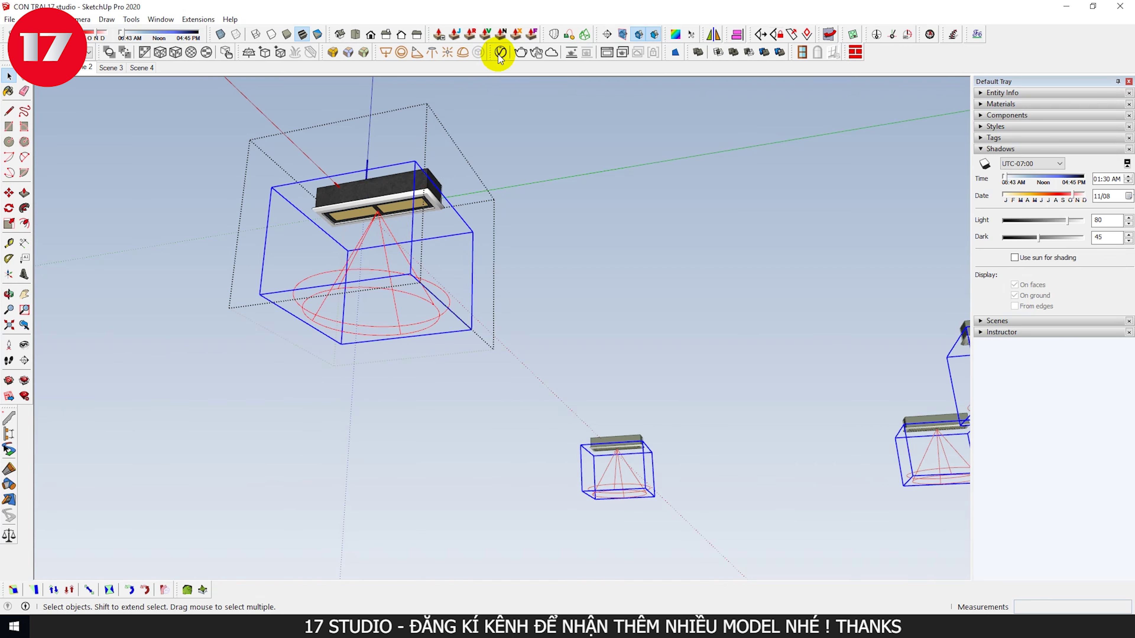
{"action": "left_click", "coordinate": [501, 53]}
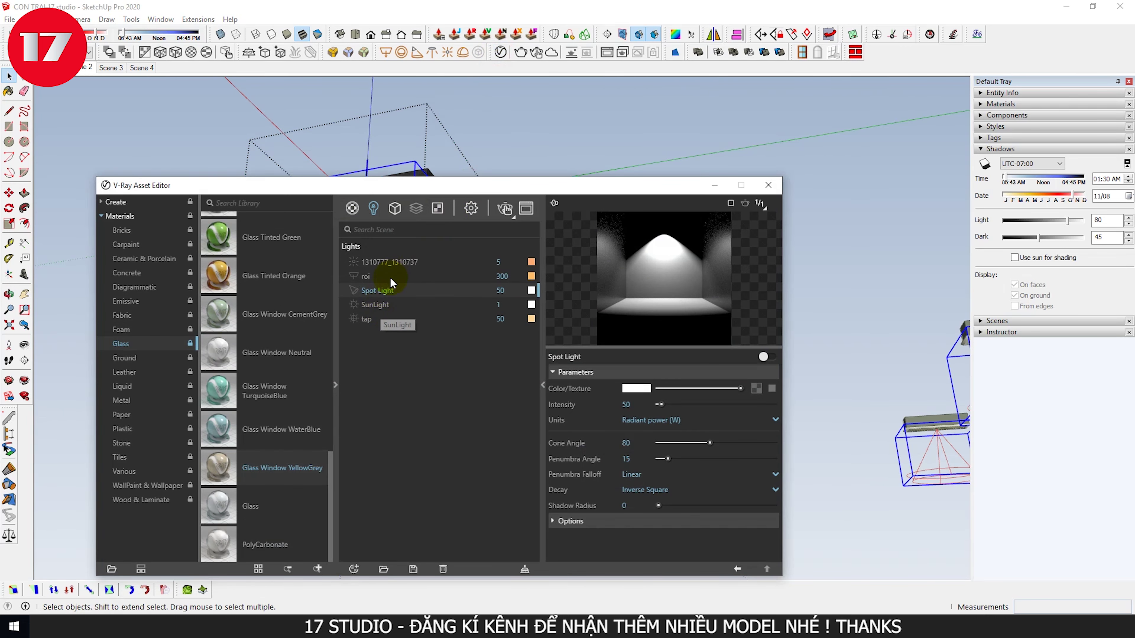
- Enable the Spot Light and inspect its Cone Angle value in the Asset Editor
{"action": "left_click", "coordinate": [768, 356]}
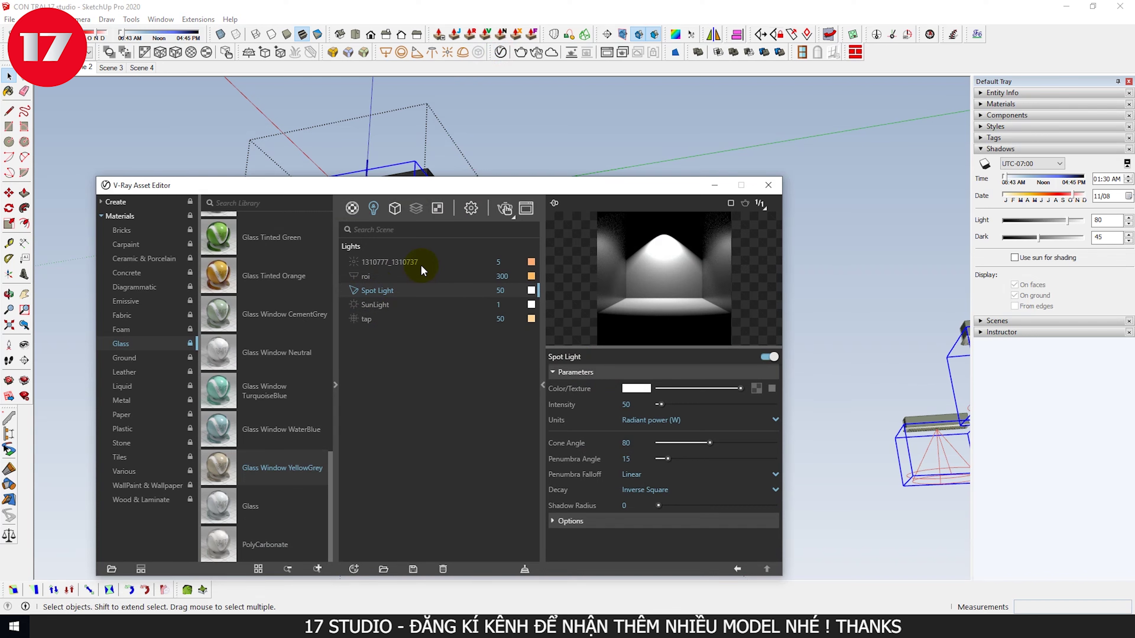
{"action": "left_click_drag", "start_coordinate": [436, 187], "coordinate": [354, 119]}
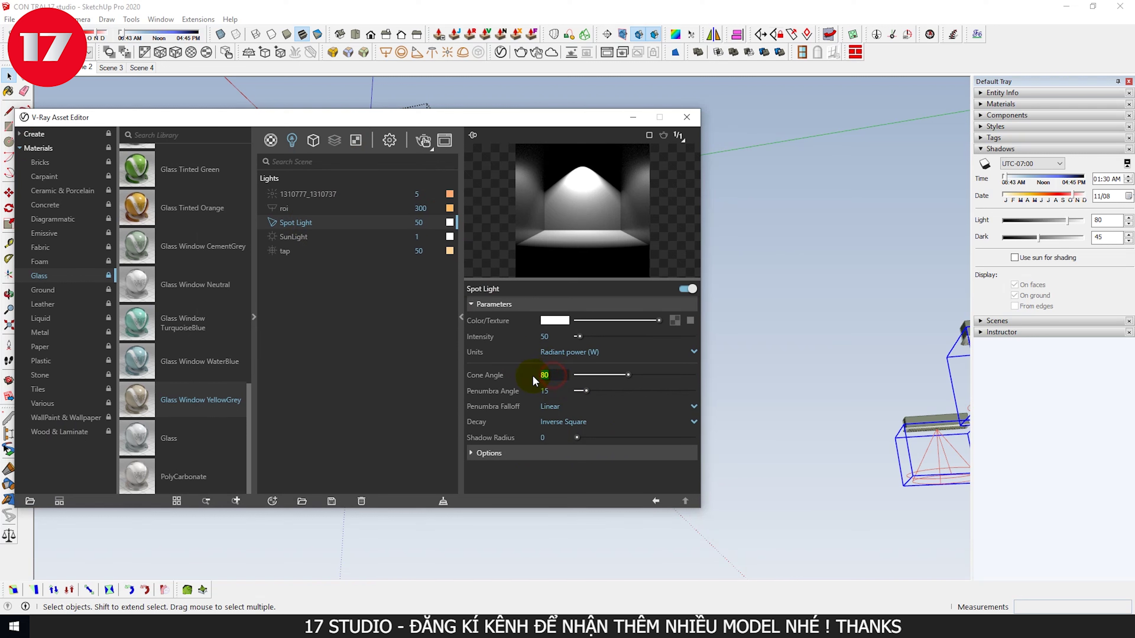
{"action": "left_click", "coordinate": [87, 68]}
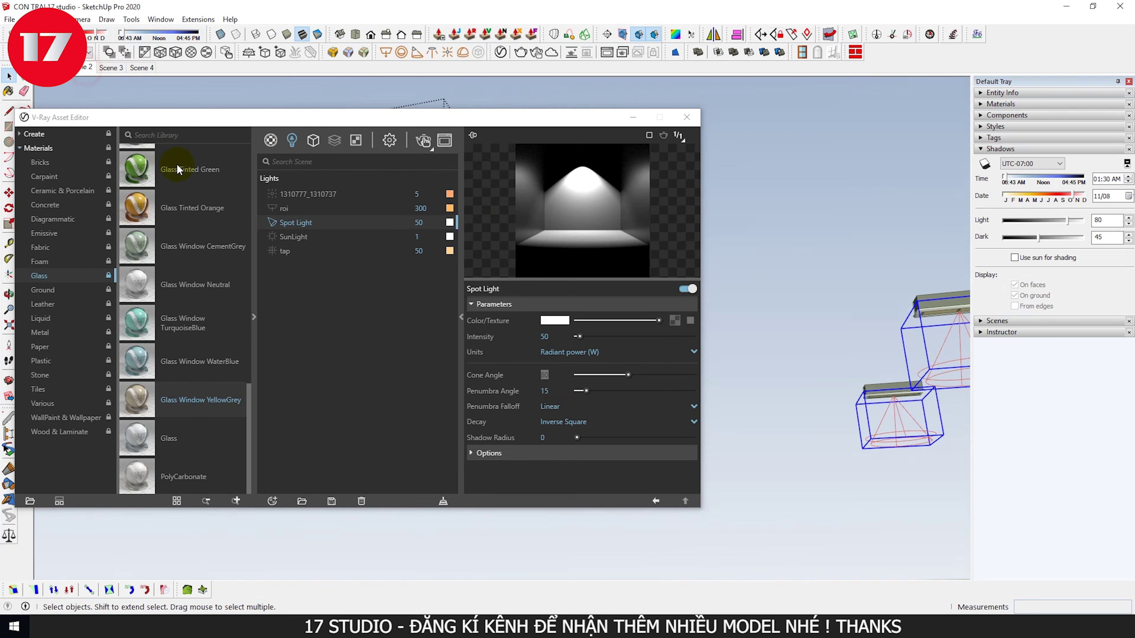
{"action": "left_click_drag", "start_coordinate": [403, 117], "coordinate": [448, 195]}
{"action": "double_click", "coordinate": [607, 455]}
{"action": "left_click", "coordinate": [607, 455]}
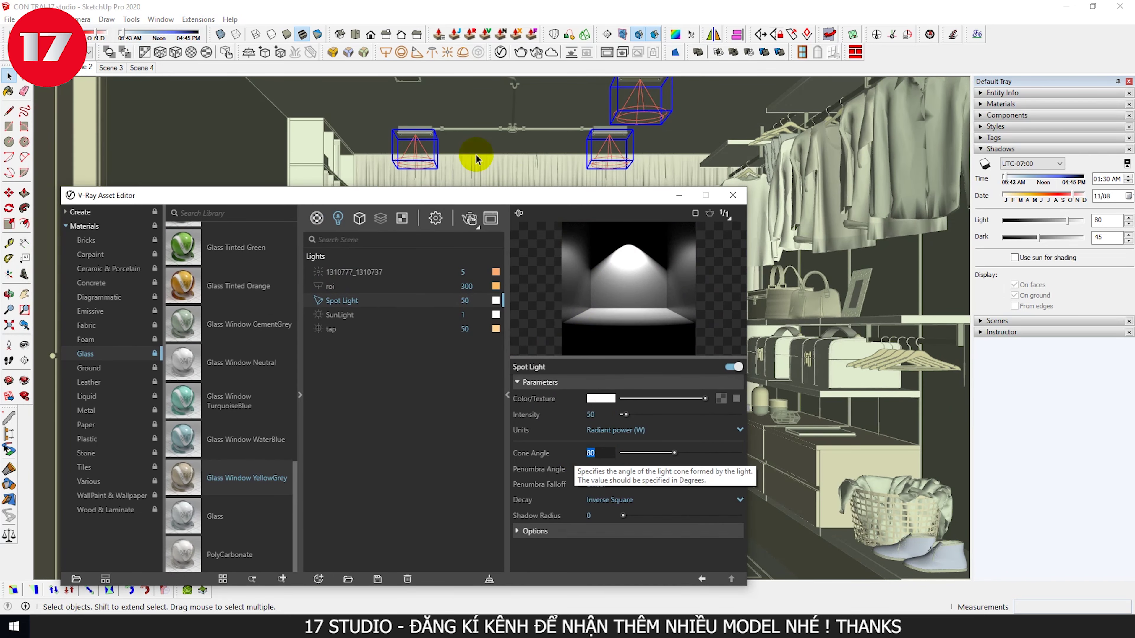
{"action": "left_click", "coordinate": [427, 132]}
{"action": "left_click", "coordinate": [674, 200]}
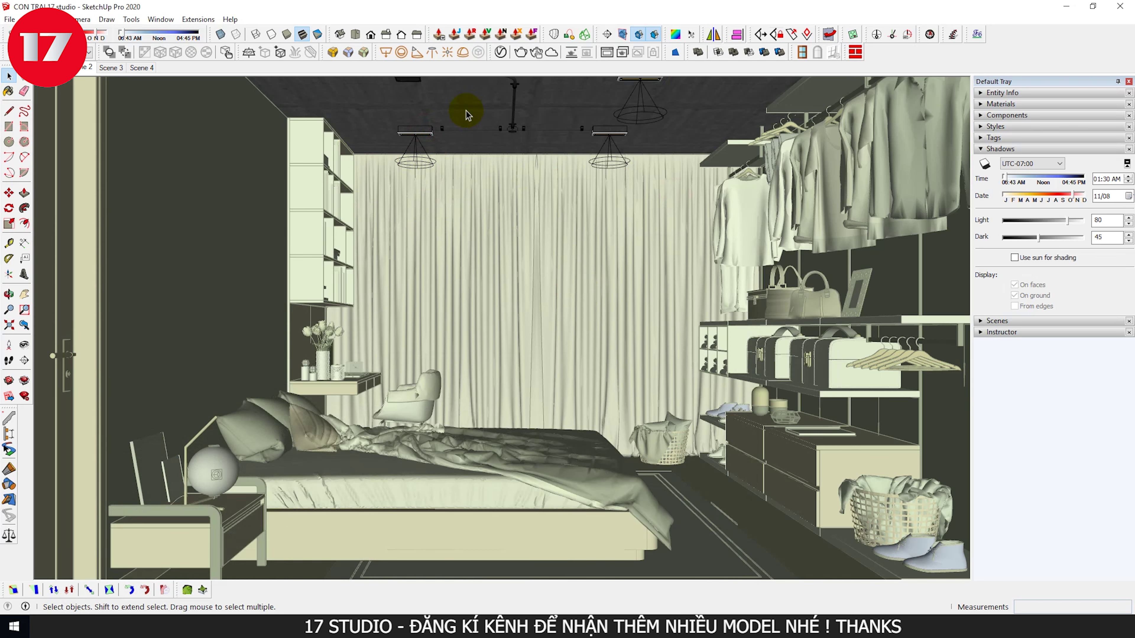
- Recheck the Spot Light's cone angle of 80, then select the bedroom ceiling
{"action": "left_click", "coordinate": [500, 52]}
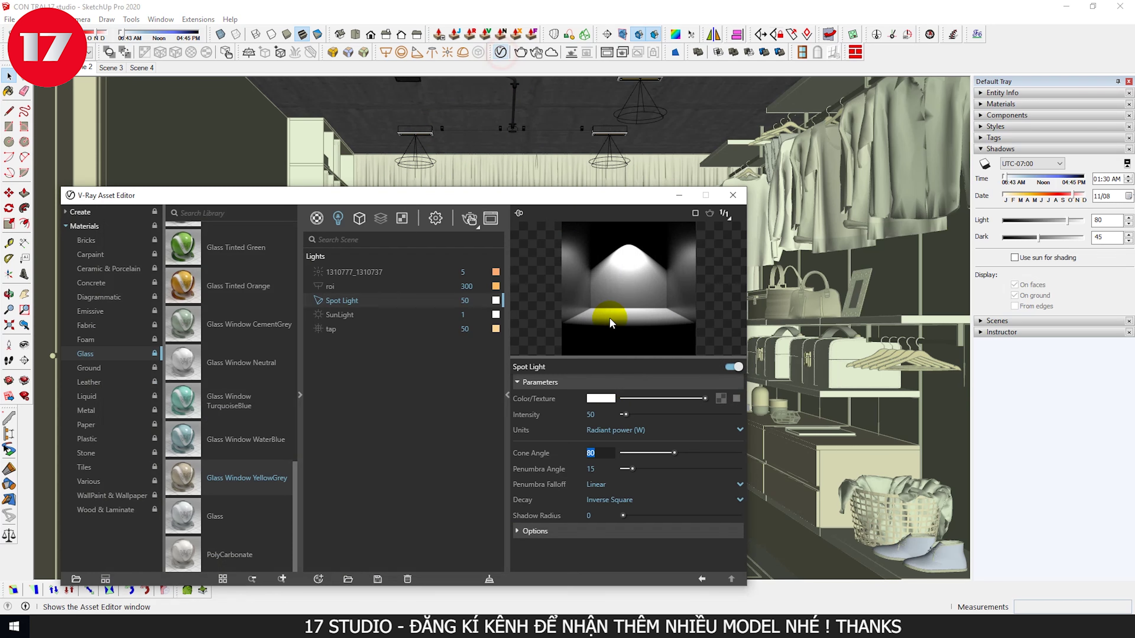
{"action": "double_click", "coordinate": [601, 454]}
{"action": "left_click_drag", "start_coordinate": [519, 198], "coordinate": [819, 262]}
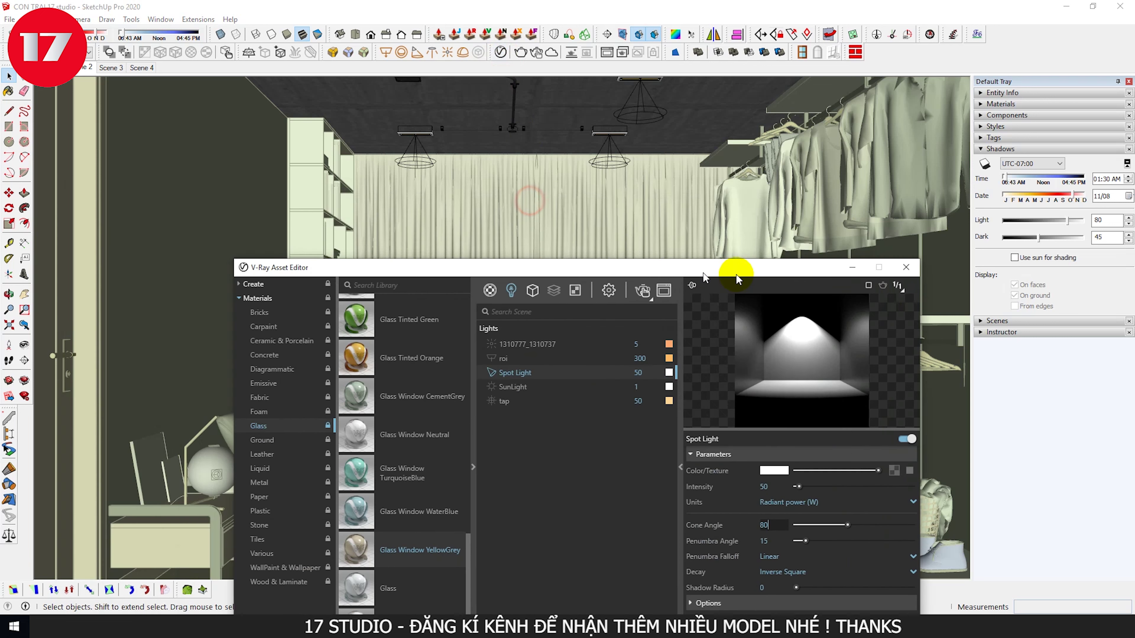
{"action": "left_click", "coordinate": [425, 152]}
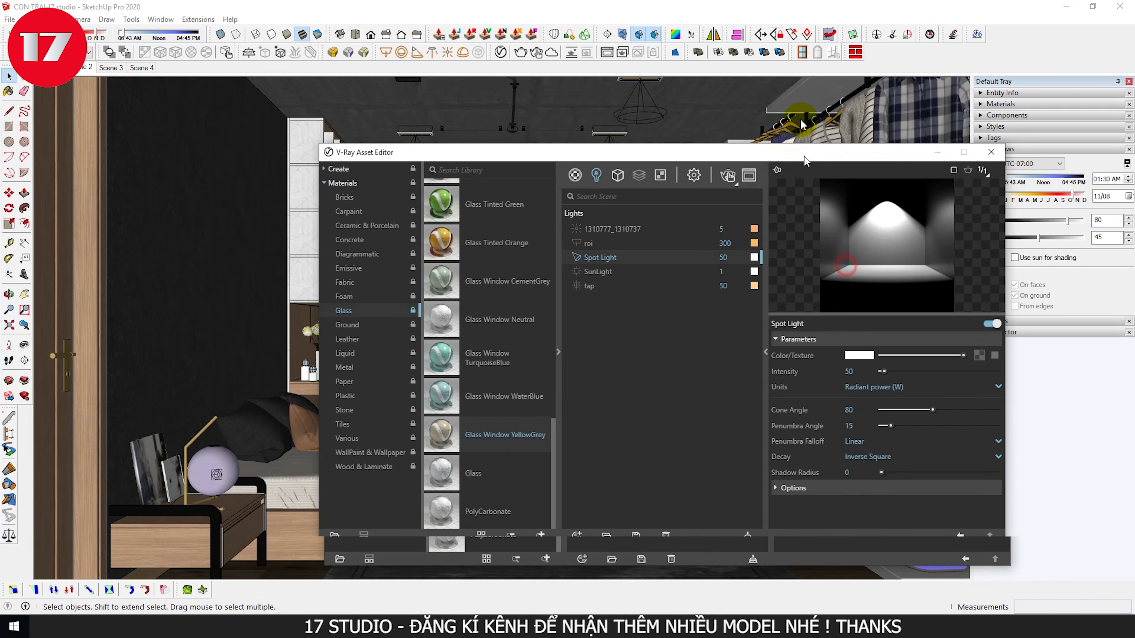
- Inspect the Spot Light's Cone Angle and Penumbra Angle fields in the Asset Editor
{"action": "left_click_drag", "start_coordinate": [806, 159], "coordinate": [799, 110]}
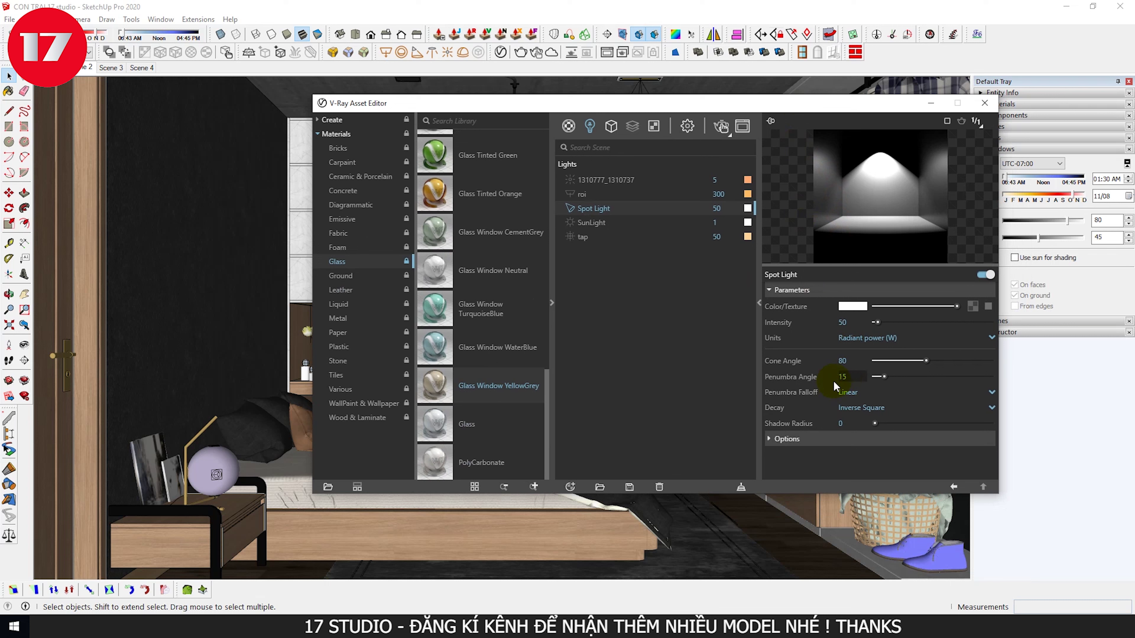
{"action": "left_click", "coordinate": [841, 376]}
{"action": "left_click", "coordinate": [842, 376]}
{"action": "left_click", "coordinate": [241, 241]}
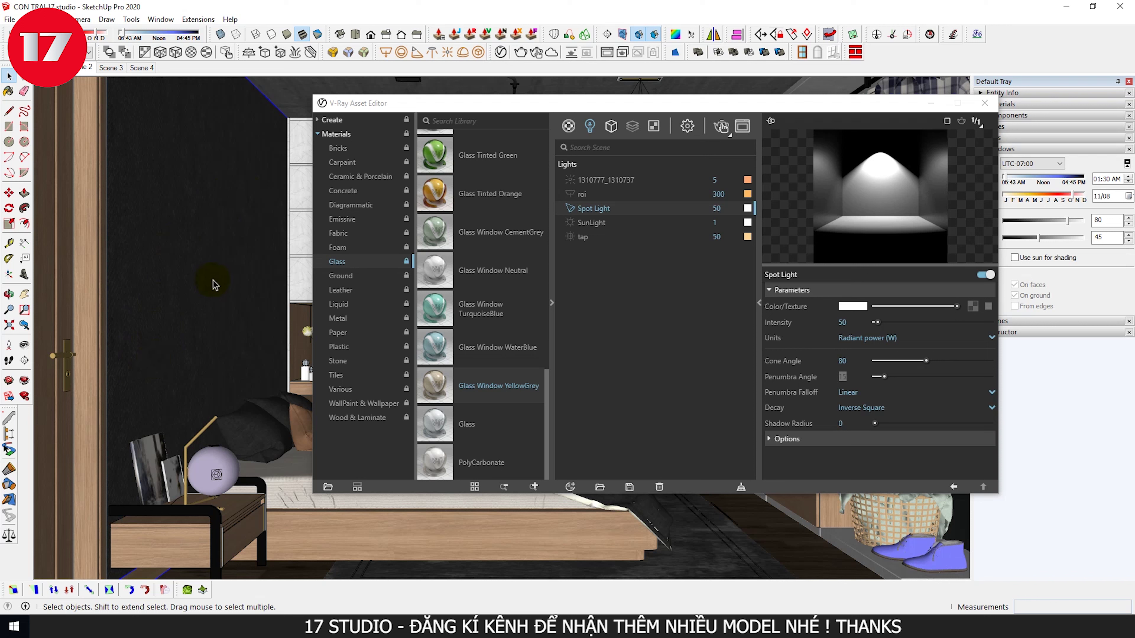
{"action": "type", "text": "15"}
{"action": "left_click", "coordinate": [854, 361]}
{"action": "left_click", "coordinate": [857, 378]}
{"action": "left_click", "coordinate": [870, 167]}
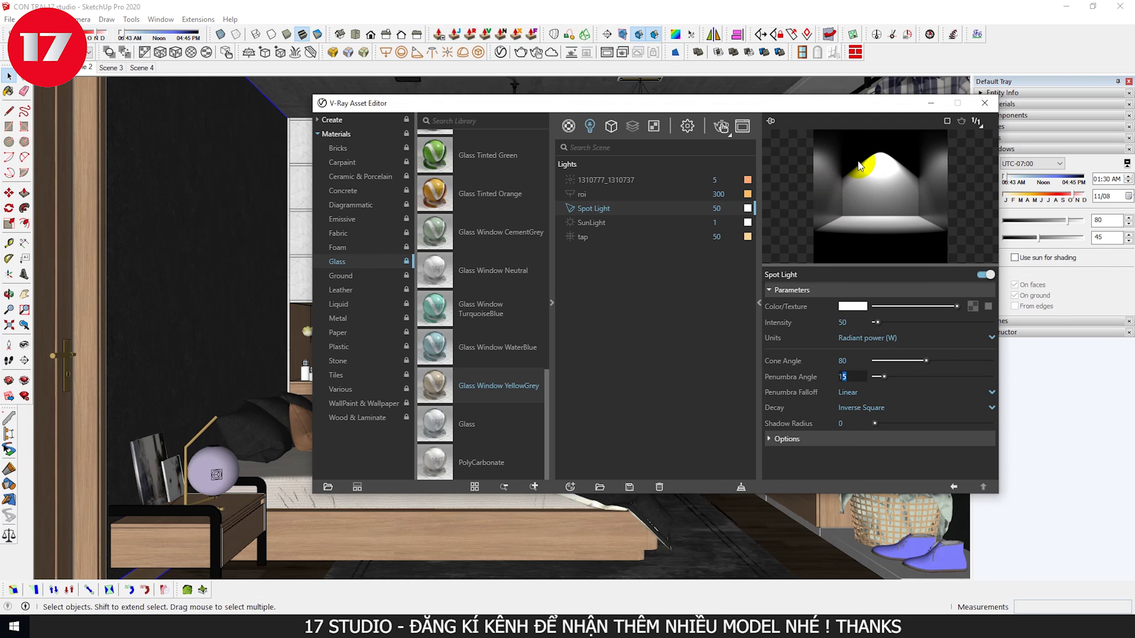
{"action": "left_click_drag", "start_coordinate": [844, 104], "coordinate": [650, 96]}
- Set the Spot Light Penumbra Angle to 0, then restore it to 15
{"action": "double_click", "coordinate": [662, 370]}
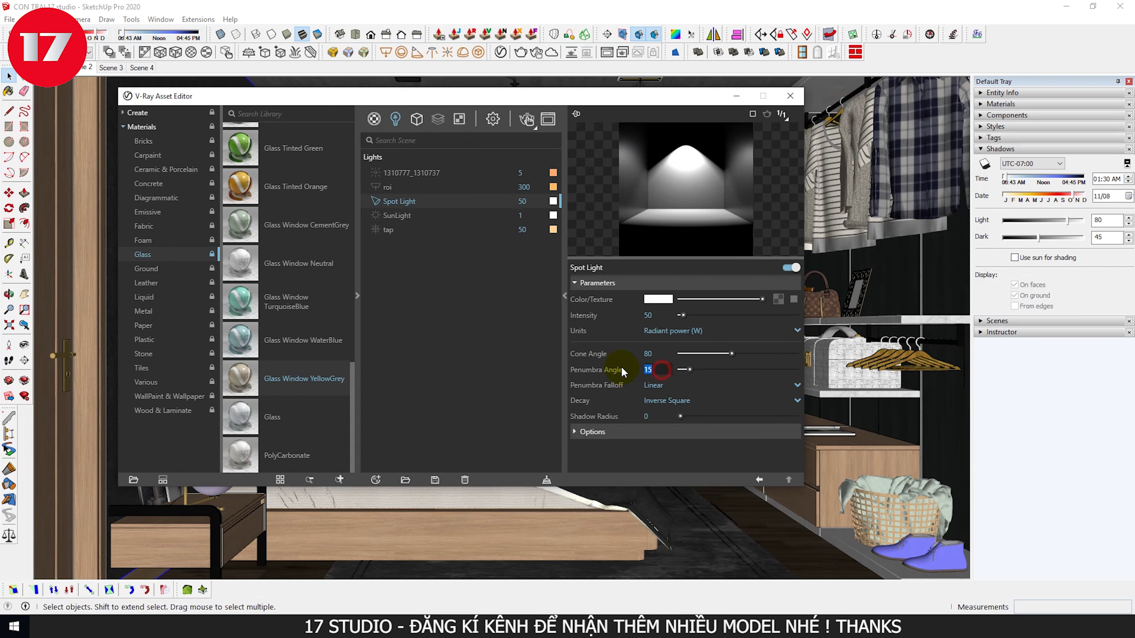
{"action": "type", "text": "0"}
{"action": "key", "text": "Return"}
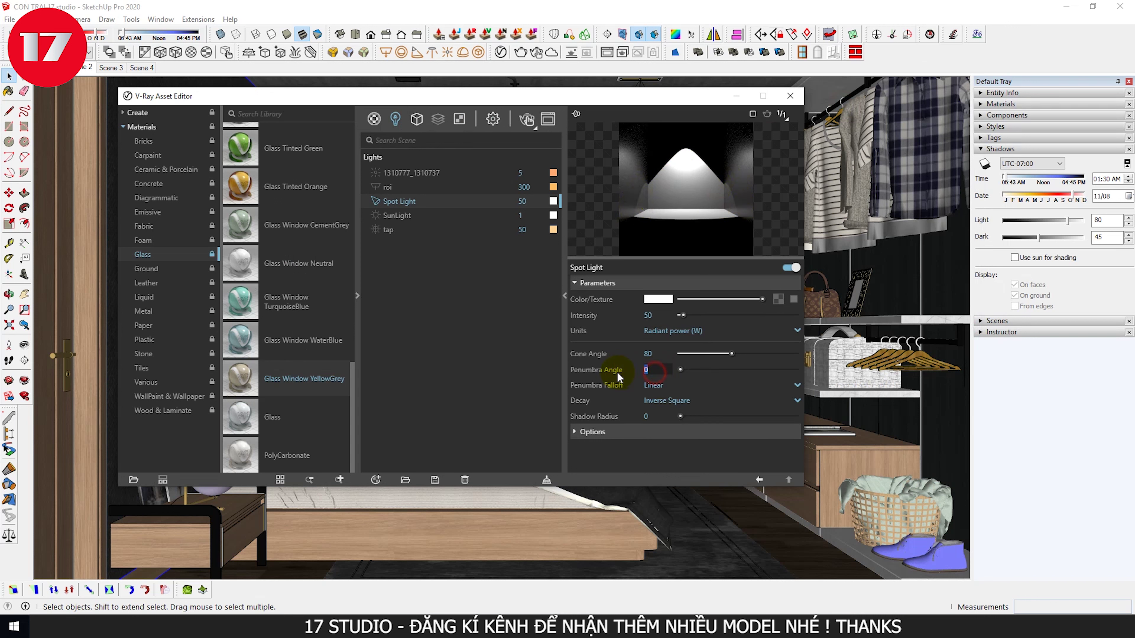
{"action": "type", "text": "15"}
{"action": "key", "text": "Return"}
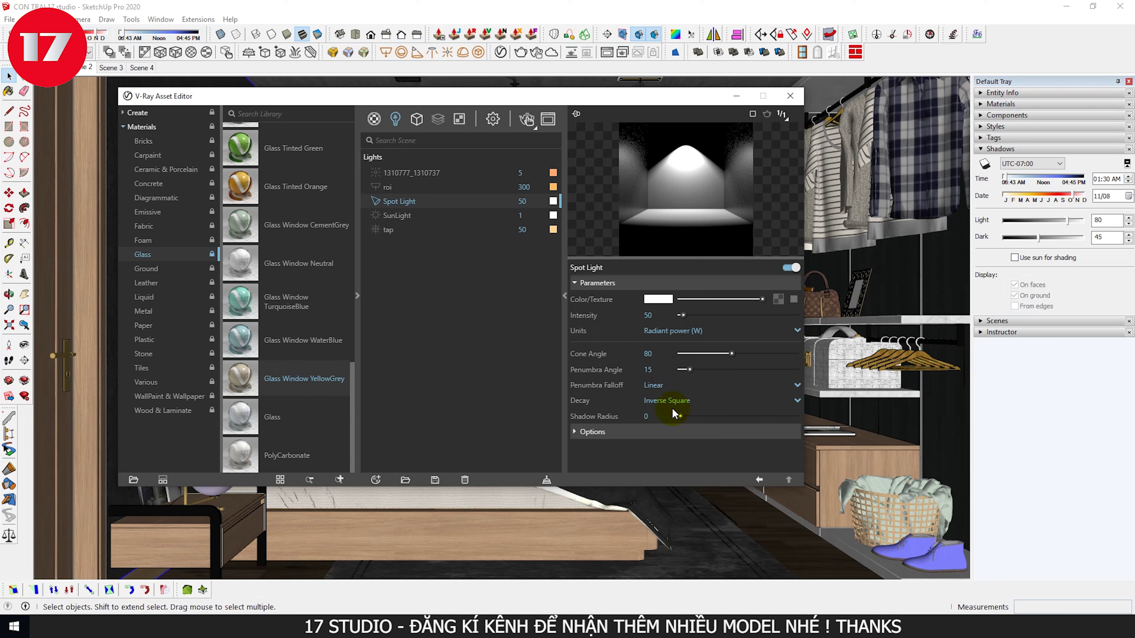
- Keep Linear penumbra falloff and Inverse Square decay, then hide the light editor
{"action": "left_click", "coordinate": [655, 386]}
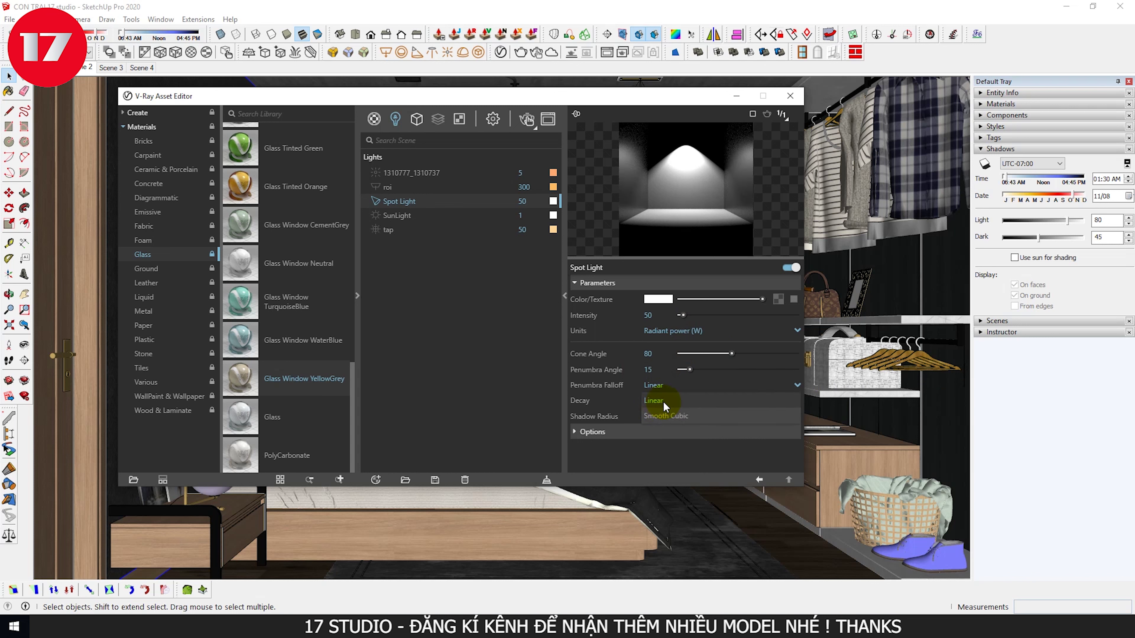
{"action": "left_click", "coordinate": [658, 385]}
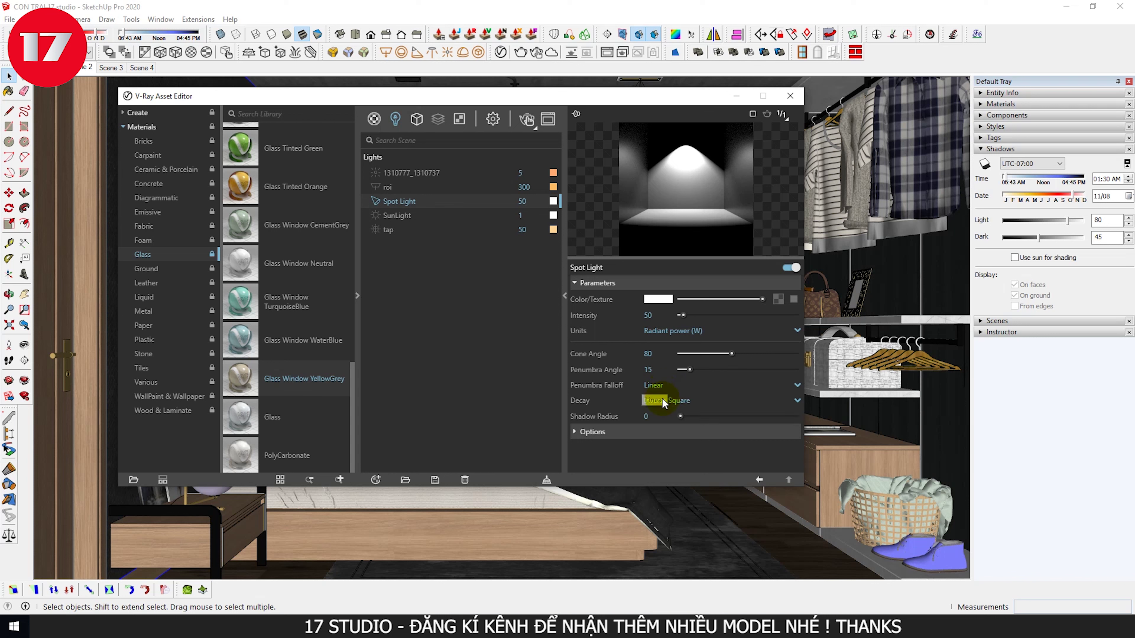
{"action": "left_click", "coordinate": [668, 401]}
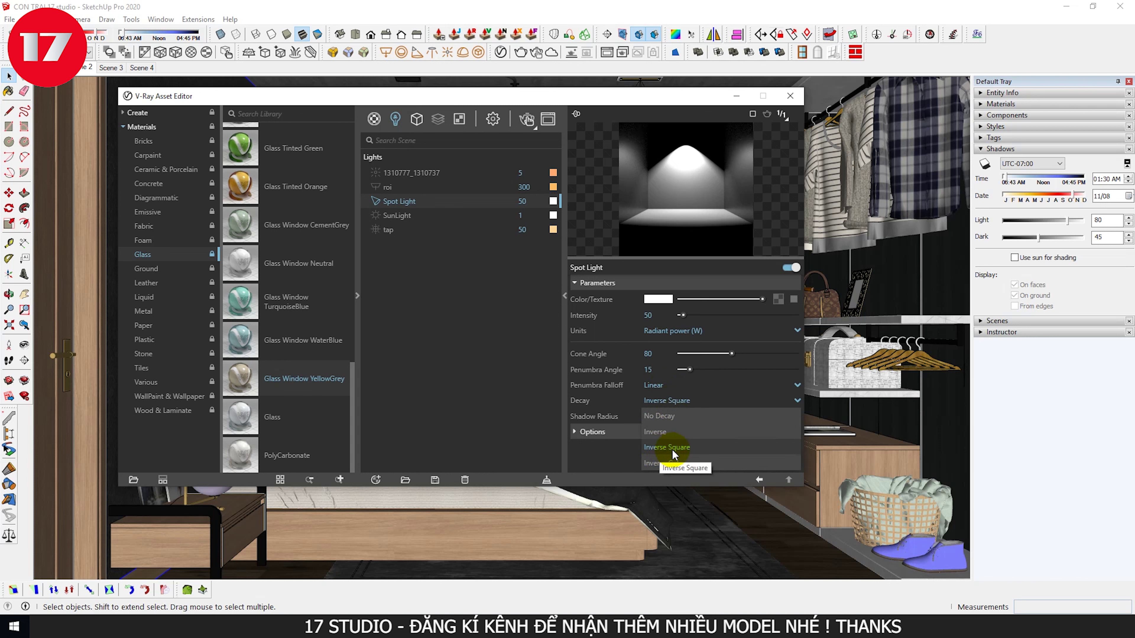
{"action": "left_click", "coordinate": [688, 451]}
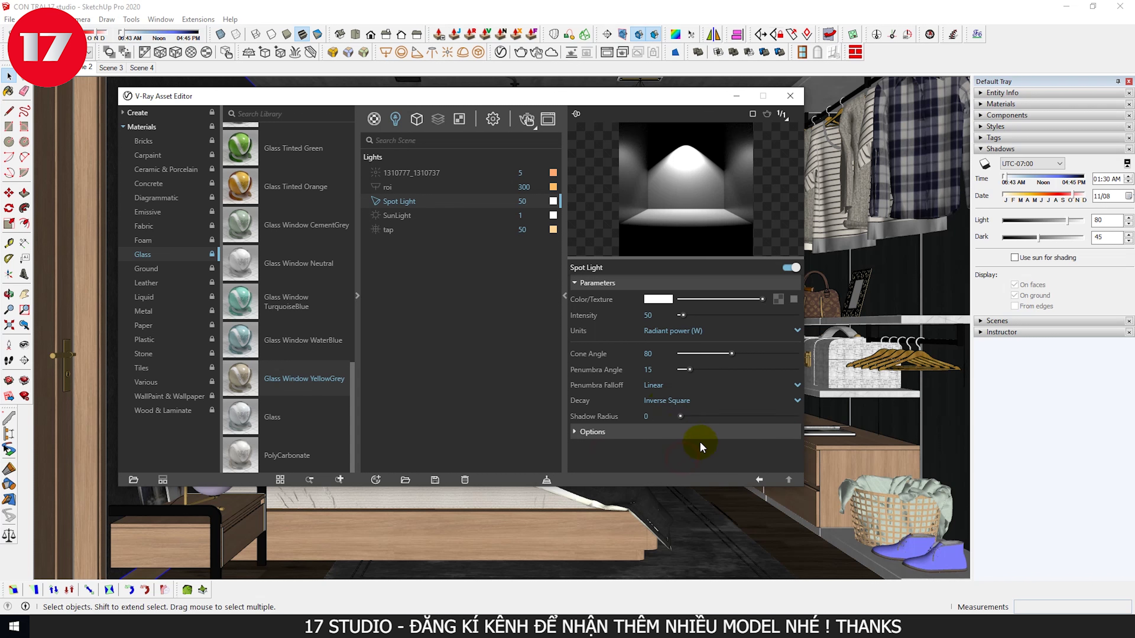
{"action": "left_click", "coordinate": [616, 285]}
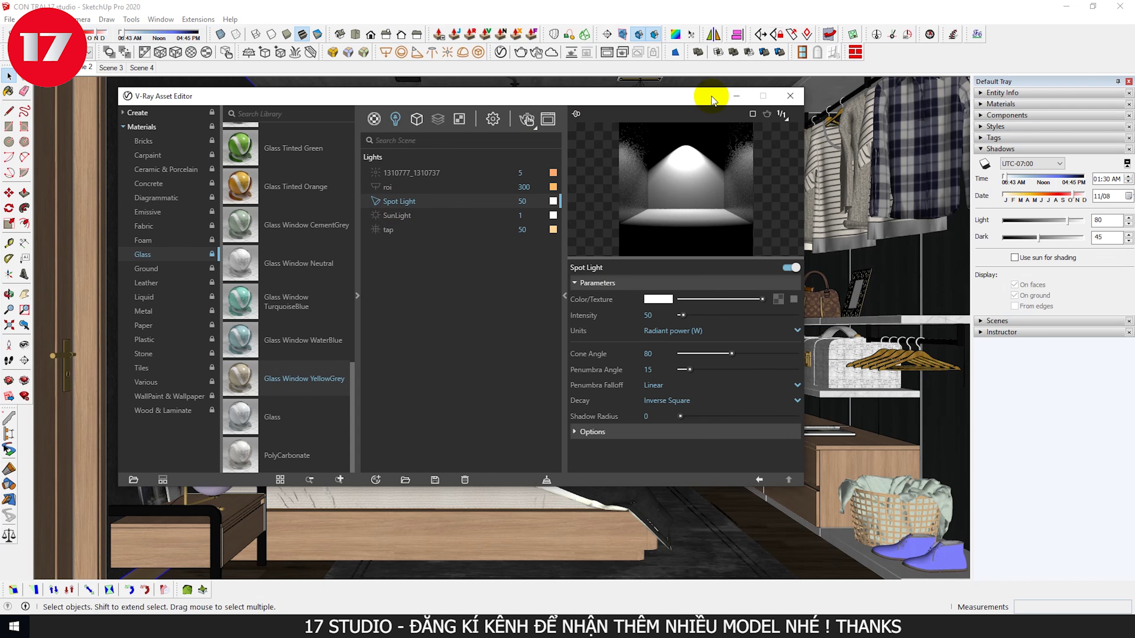
{"action": "left_click", "coordinate": [736, 96]}
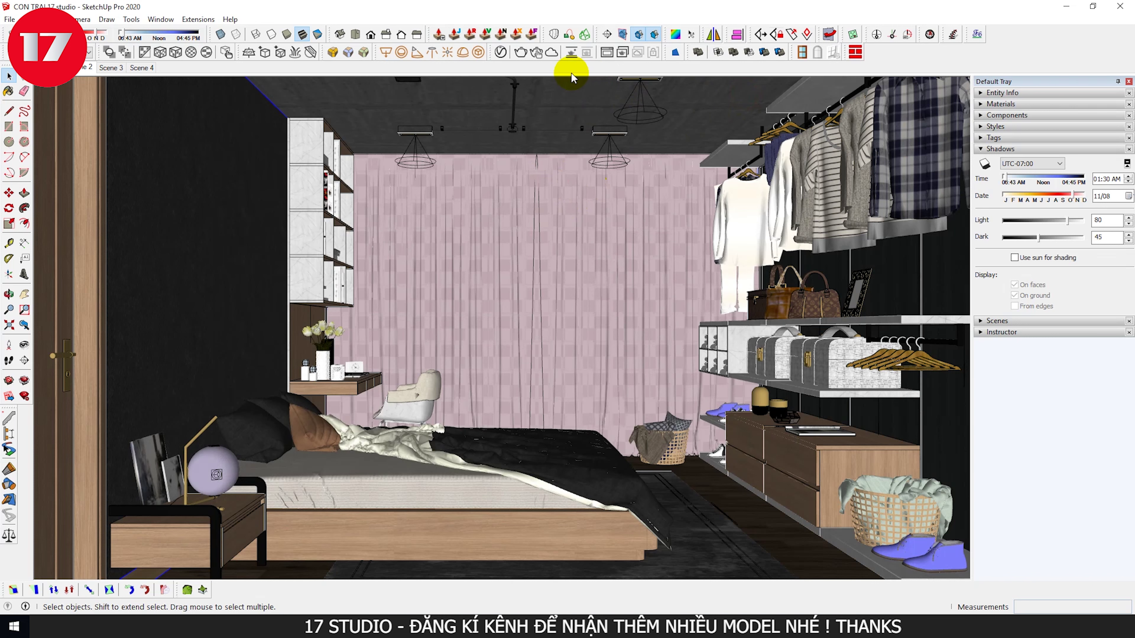
- Render a noisy interactive V-Ray preview of the bedroom and reopen the Spot Light settings
{"action": "left_click", "coordinate": [537, 52]}
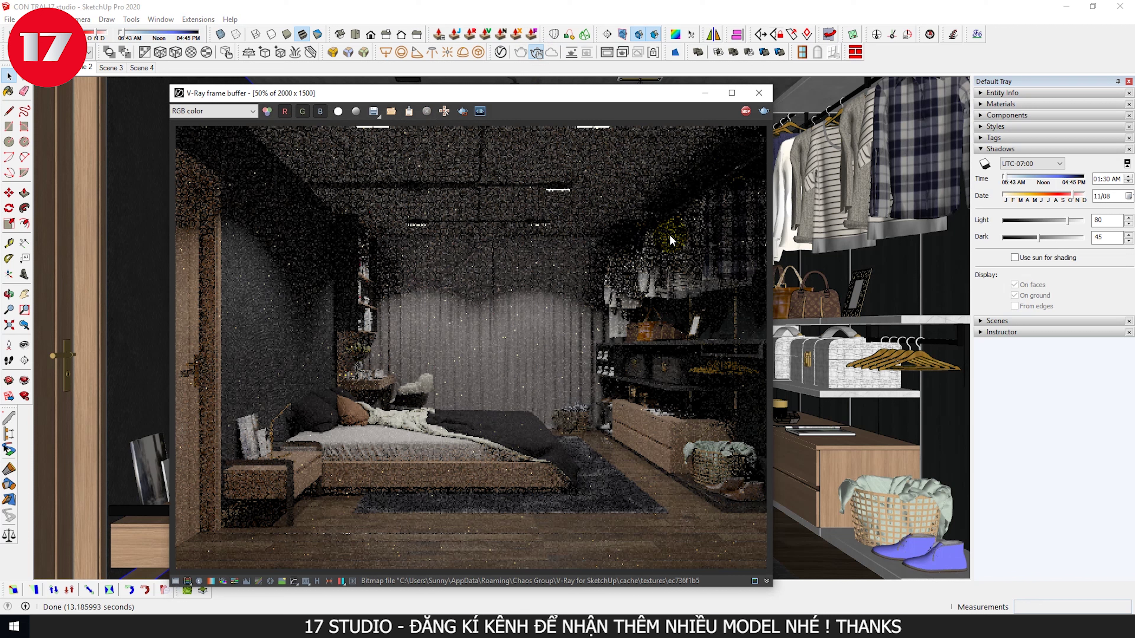
{"action": "left_click", "coordinate": [538, 290]}
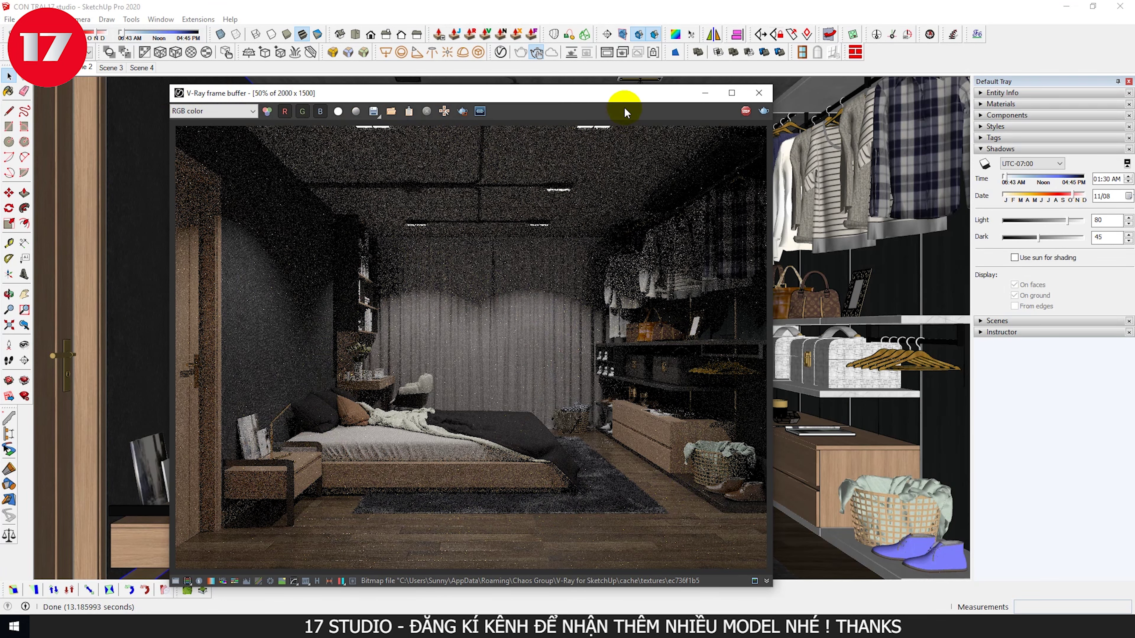
{"action": "left_click", "coordinate": [500, 52]}
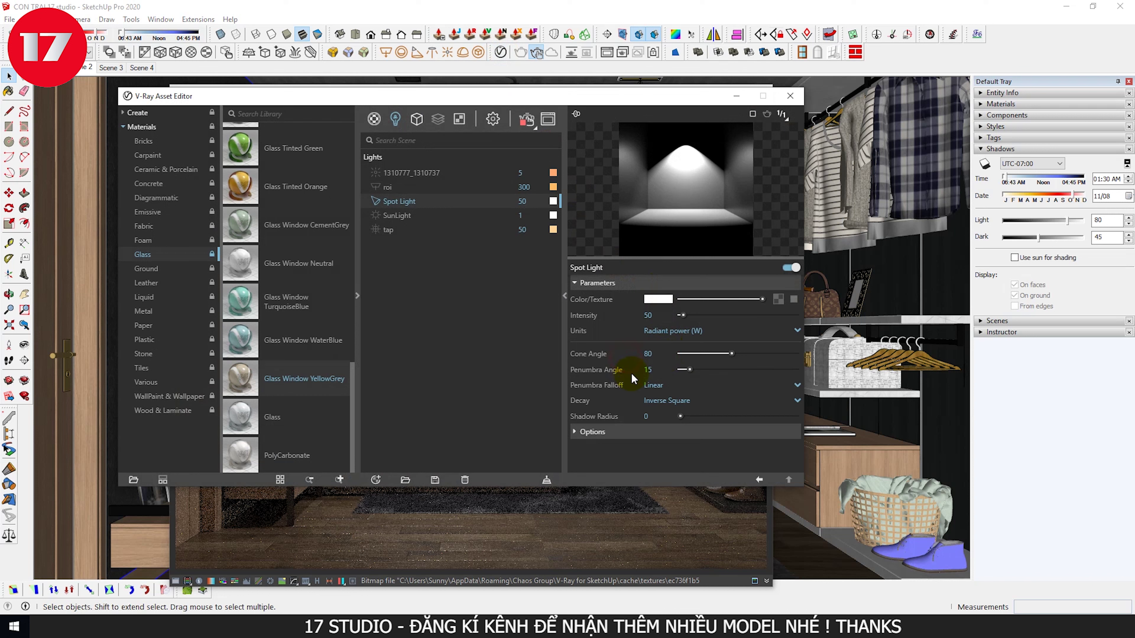
{"action": "left_click_drag", "start_coordinate": [648, 354], "coordinate": [642, 355]}
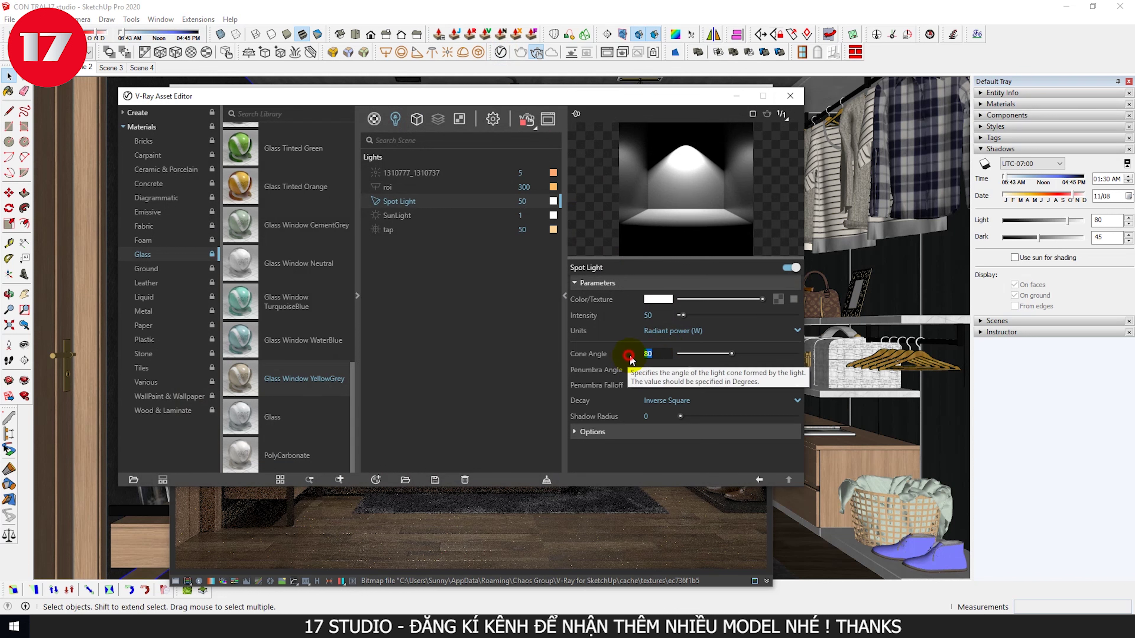
{"action": "mouse_move", "coordinate": [672, 331]}
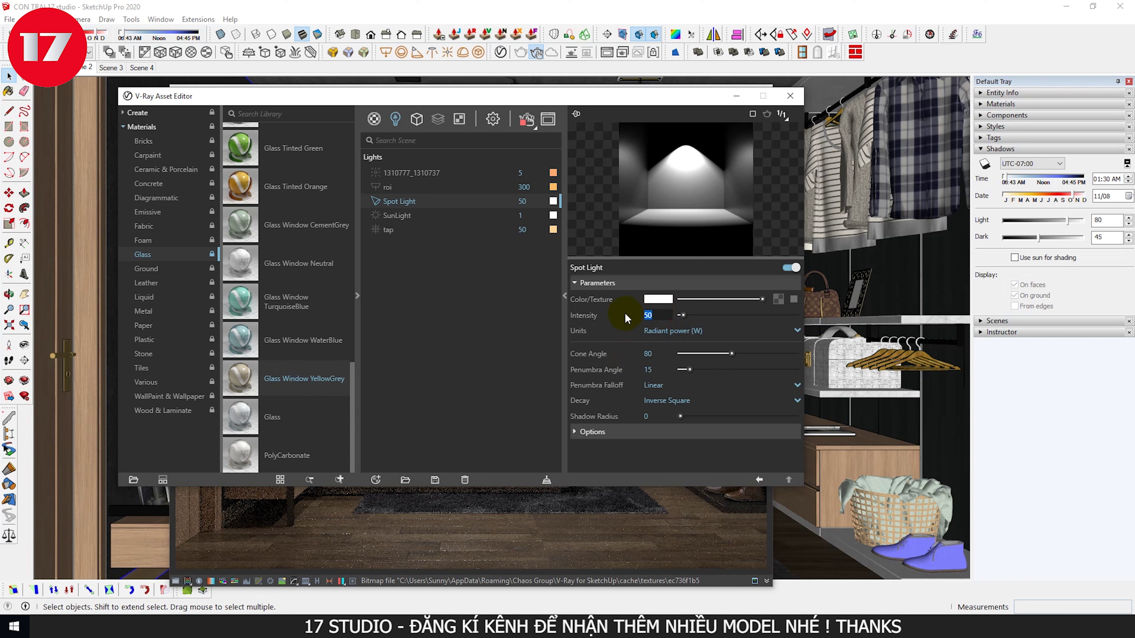
{"action": "double_click", "coordinate": [652, 315]}
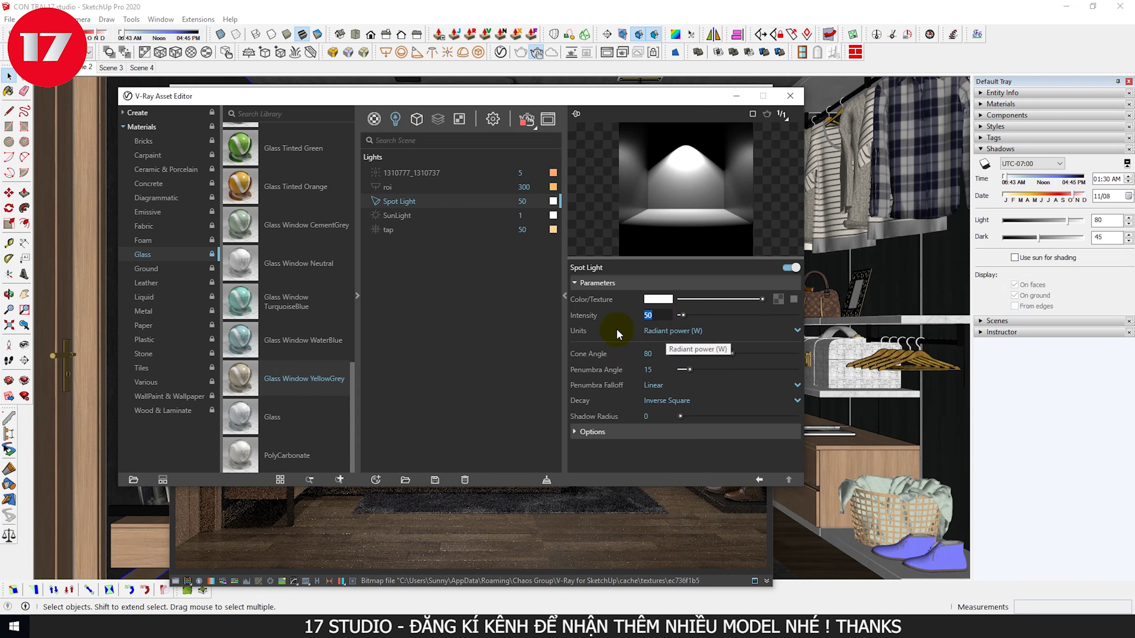
{"action": "left_click", "coordinate": [678, 336]}
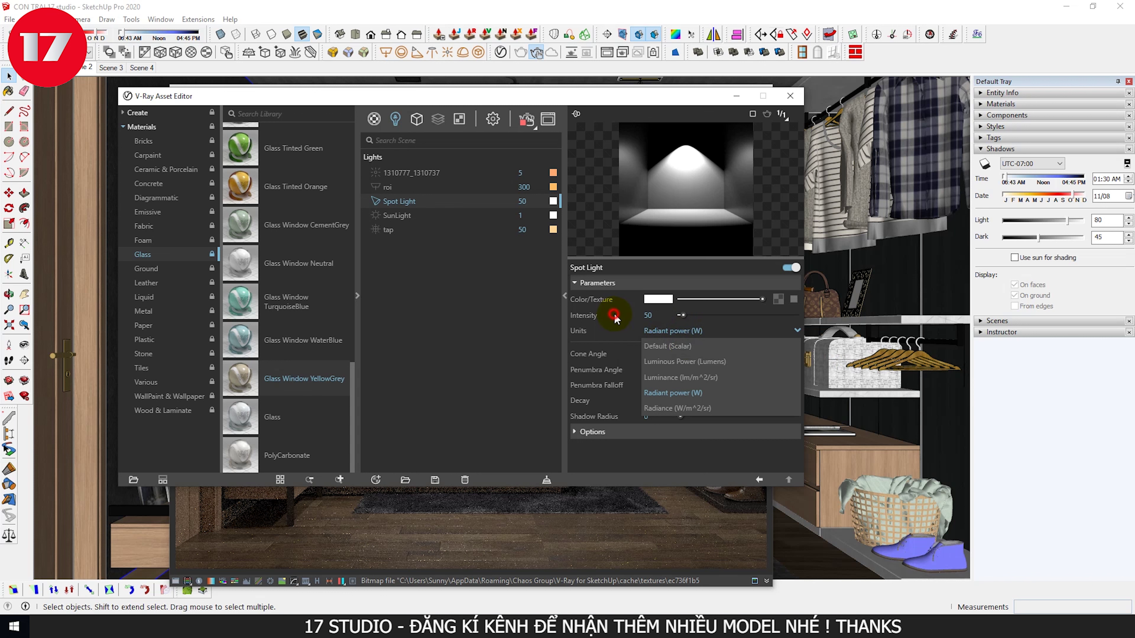
{"action": "left_click", "coordinate": [657, 316]}
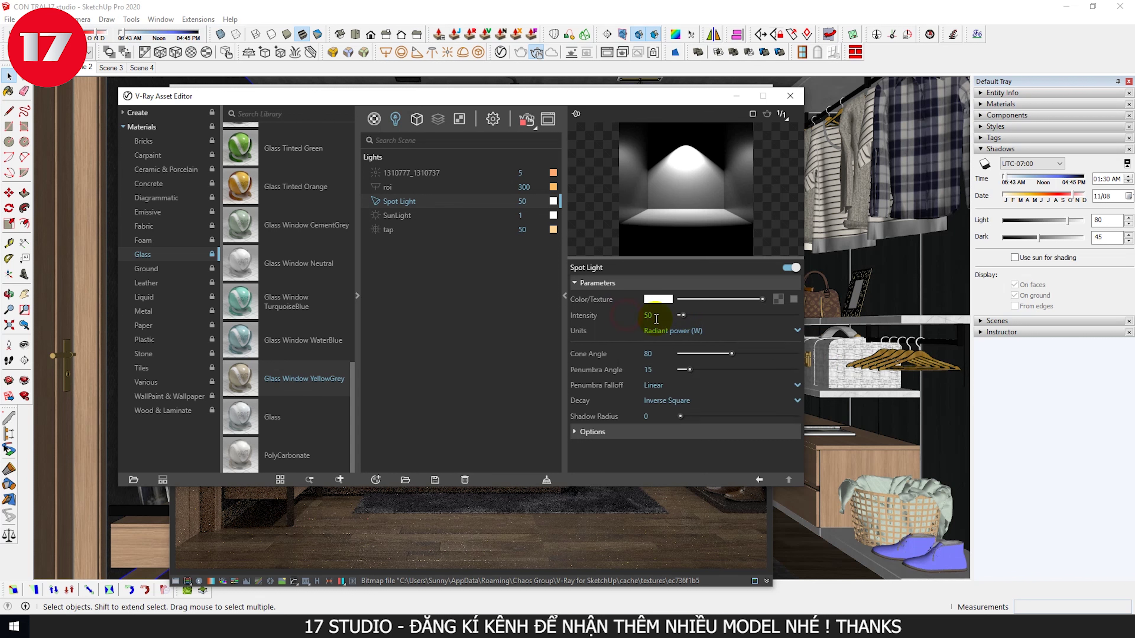
{"action": "left_click", "coordinate": [644, 317]}
{"action": "left_click", "coordinate": [631, 321]}
{"action": "left_click", "coordinate": [653, 316]}
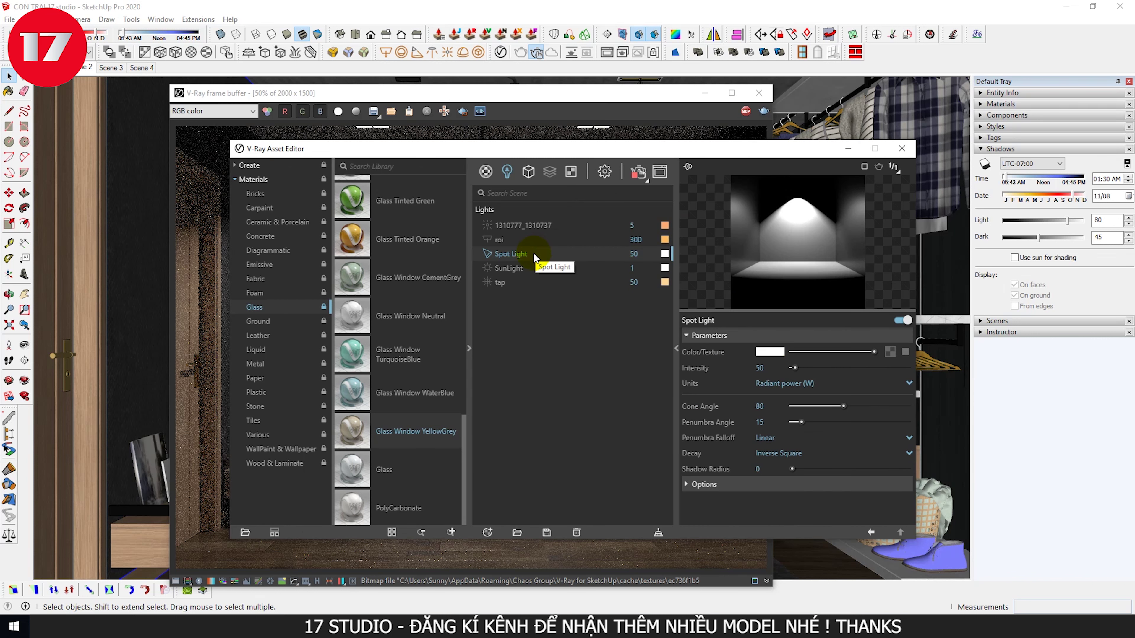
- Review the V-Ray camera settings: ISO 200 and aperture f/10
{"action": "left_click", "coordinate": [605, 171]}
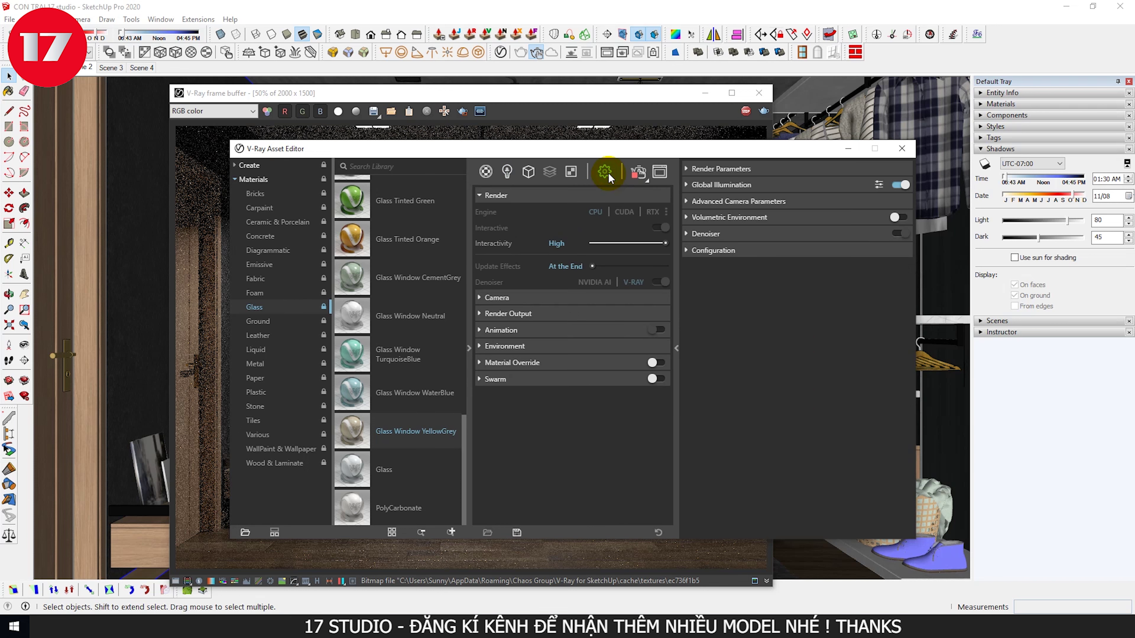
{"action": "left_click", "coordinate": [546, 198]}
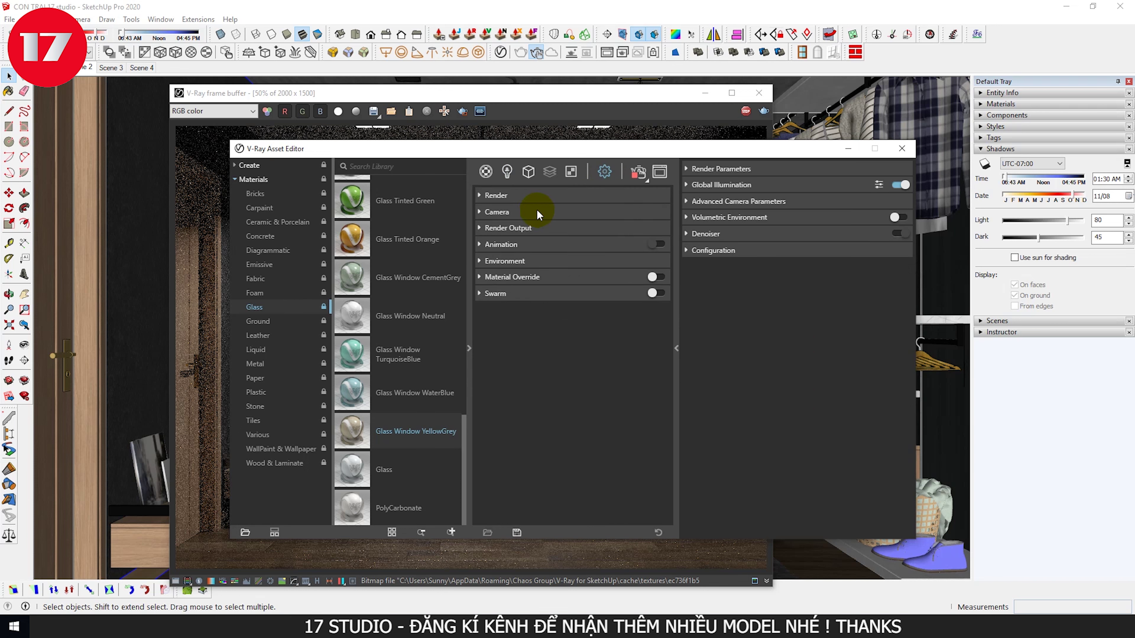
{"action": "left_click", "coordinate": [548, 212]}
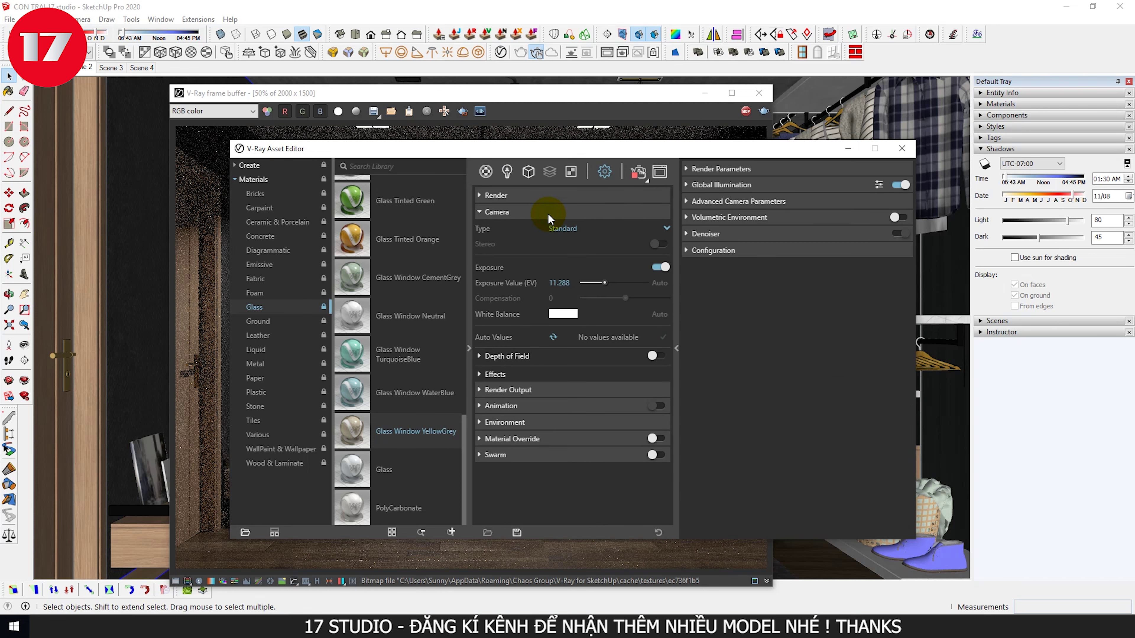
{"action": "left_click", "coordinate": [722, 206]}
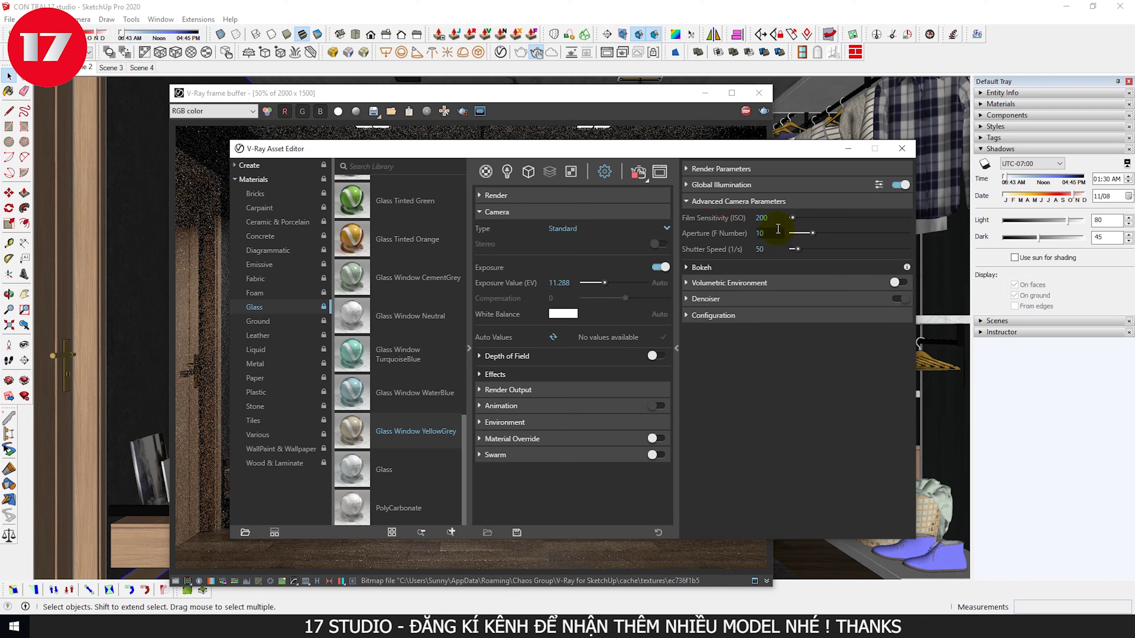
{"action": "left_click", "coordinate": [761, 219]}
{"action": "left_click", "coordinate": [758, 235]}
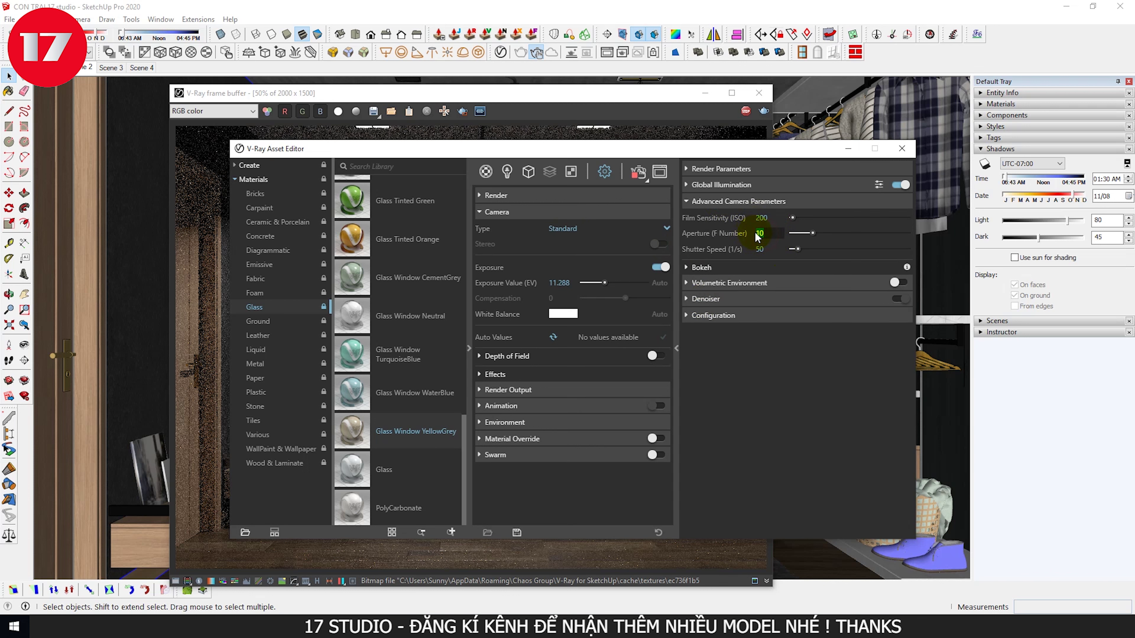
- Check the shutter speed of 50 and exposure value 11.28, then collapse Camera
{"action": "left_click", "coordinate": [774, 234]}
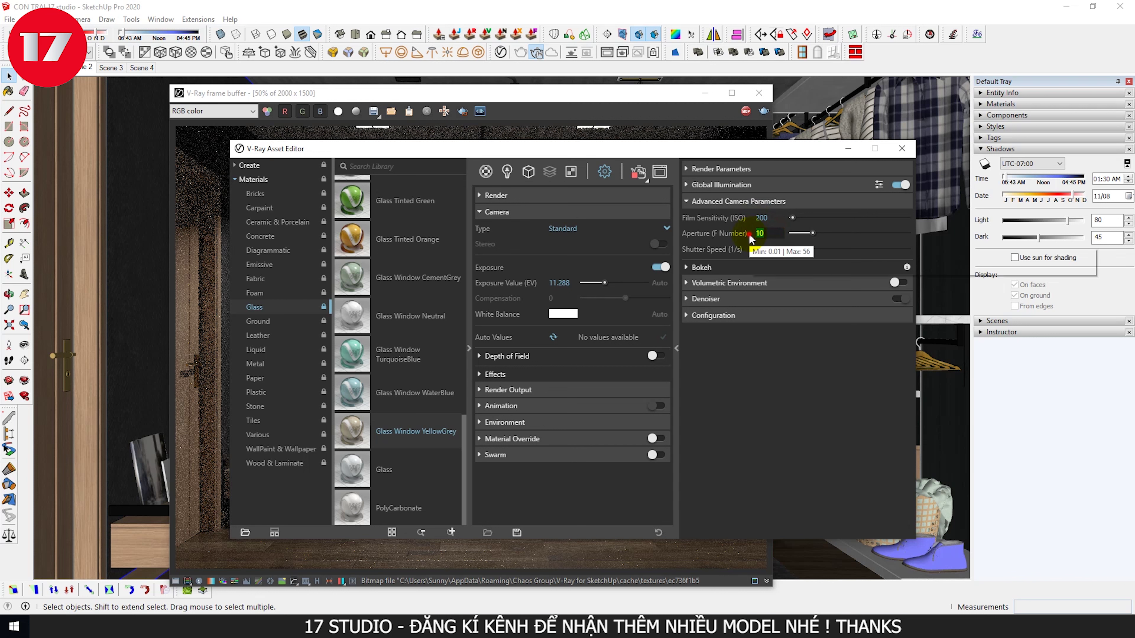
{"action": "left_click", "coordinate": [767, 251]}
{"action": "left_click_drag", "start_coordinate": [767, 250], "coordinate": [750, 254]}
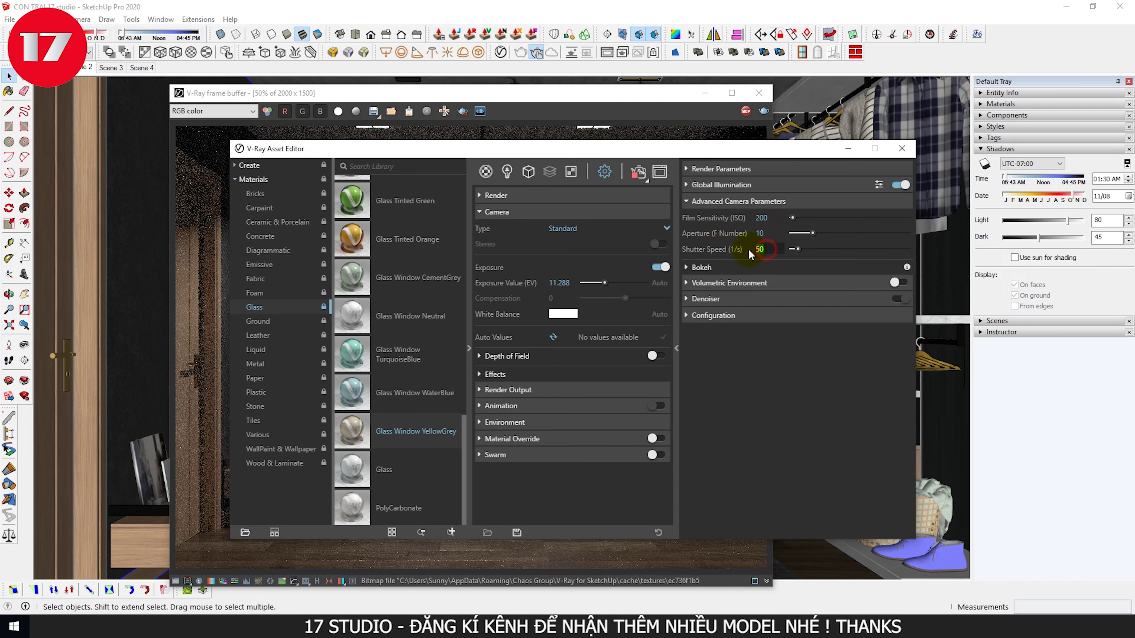
{"action": "left_click", "coordinate": [768, 250]}
{"action": "left_click_drag", "start_coordinate": [572, 282], "coordinate": [549, 287]}
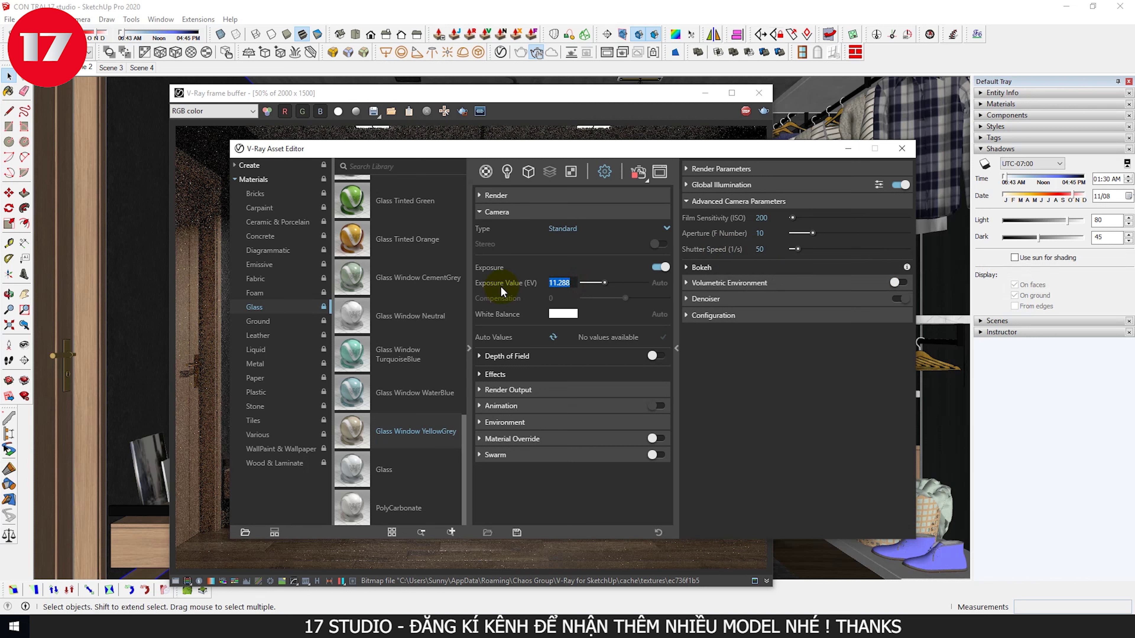
{"action": "left_click", "coordinate": [571, 284]}
{"action": "left_click", "coordinate": [590, 213]}
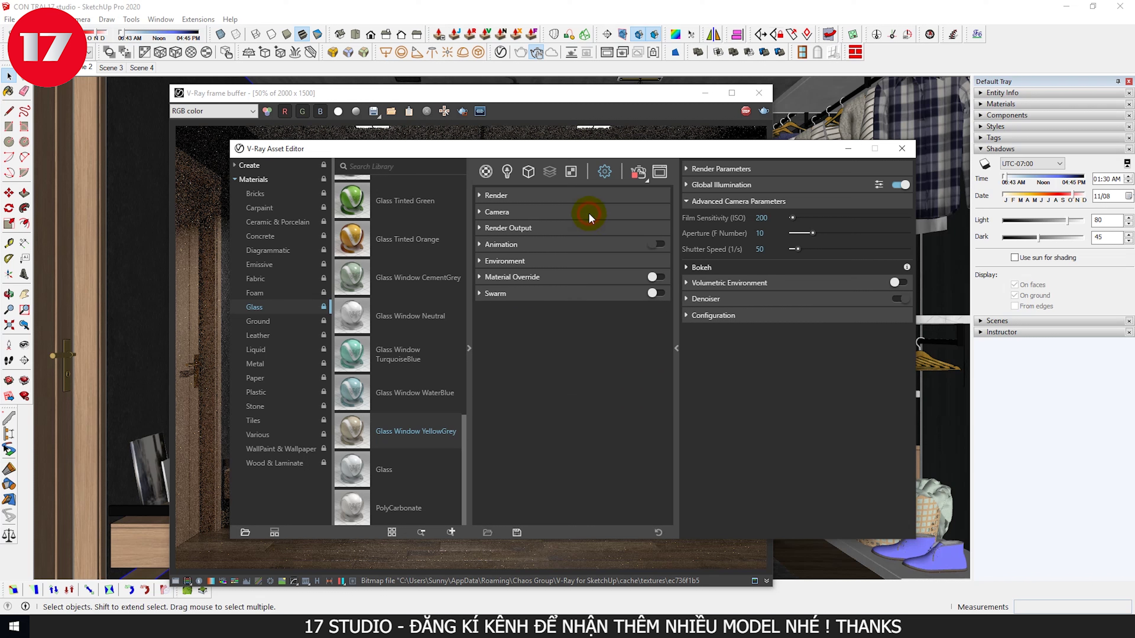
- Expand Color Mapping, move the editor aside, and show the Spot Light in the lights list
{"action": "left_click", "coordinate": [721, 169]}
{"action": "left_click", "coordinate": [715, 209]}
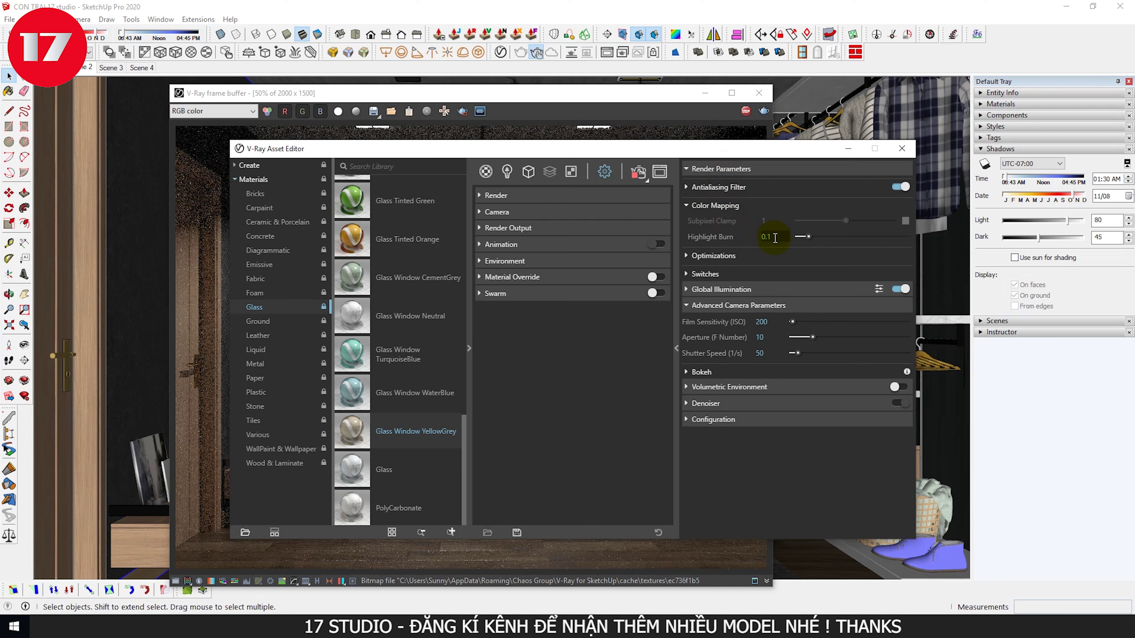
{"action": "left_click", "coordinate": [720, 169]}
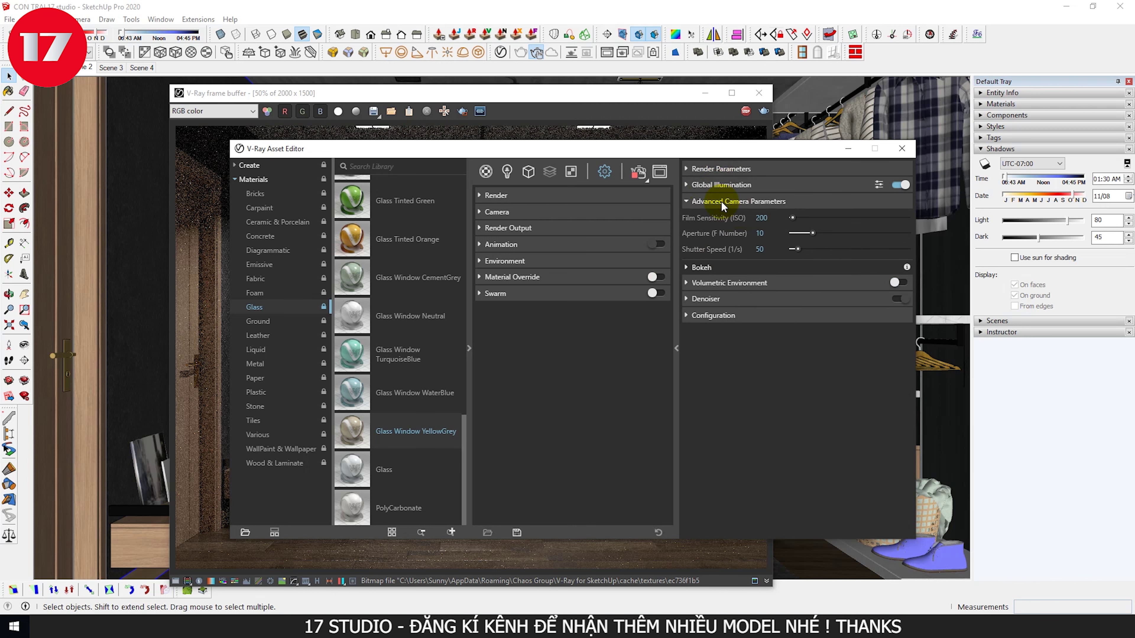
{"action": "mouse_move", "coordinate": [681, 144]}
{"action": "left_mouse_down"}
{"action": "mouse_move", "coordinate": [677, 362]}
{"action": "mouse_move", "coordinate": [611, 174]}
{"action": "left_mouse_up"}
{"action": "left_click", "coordinate": [435, 202]}
{"action": "left_click", "coordinate": [440, 285]}
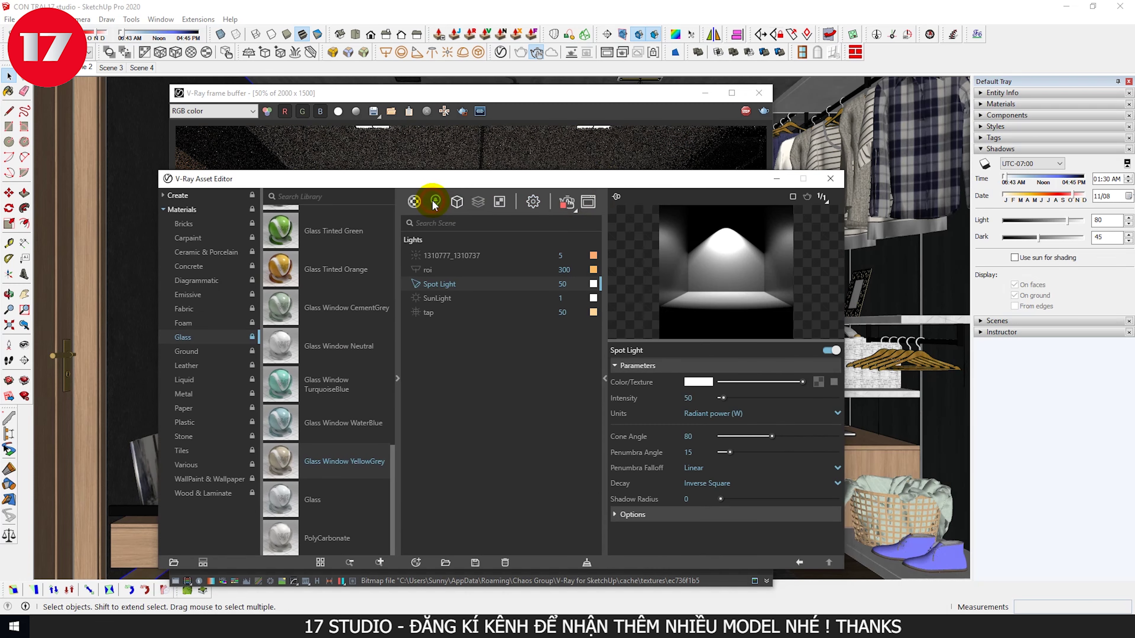
- Move the Asset Editor aside to view the render, then close it and the frame buffer
{"action": "mouse_move", "coordinate": [470, 179]}
{"action": "left_mouse_down"}
{"action": "mouse_move", "coordinate": [701, 577]}
{"action": "mouse_move", "coordinate": [545, 579]}
{"action": "mouse_move", "coordinate": [715, 152]}
{"action": "mouse_move", "coordinate": [964, 342]}
{"action": "left_mouse_up"}
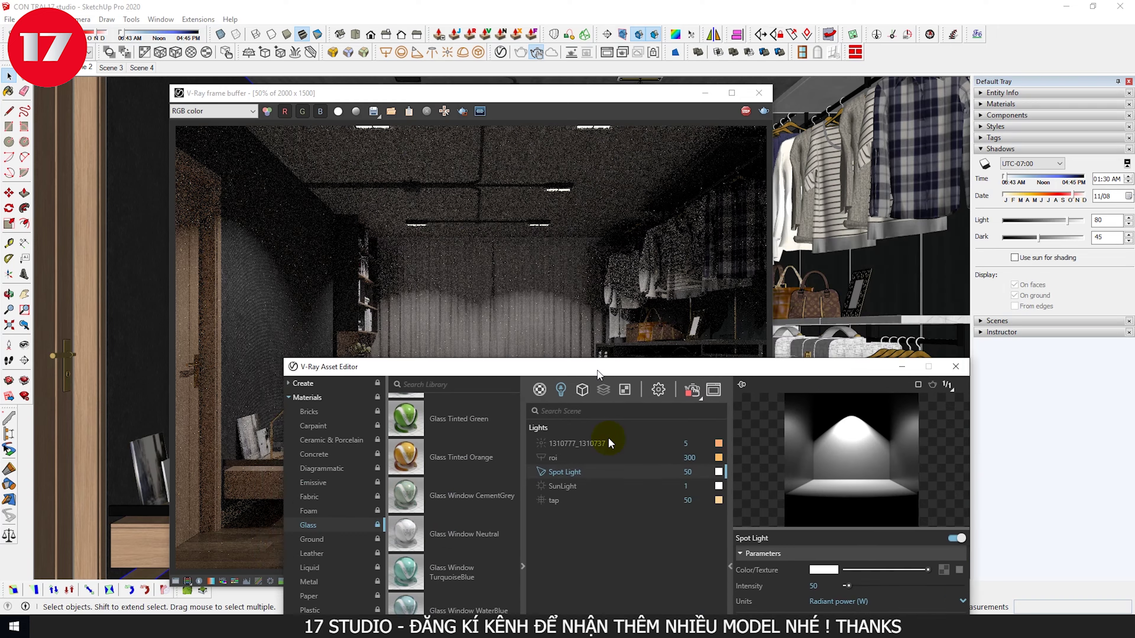
{"action": "left_click", "coordinate": [997, 322]}
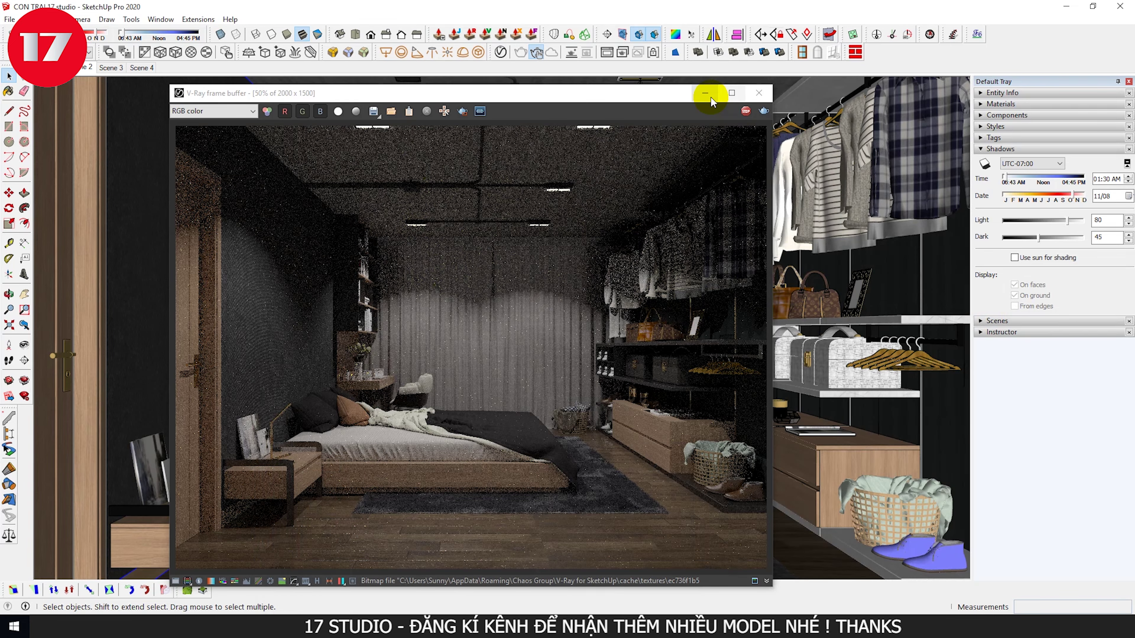
{"action": "left_click", "coordinate": [705, 93]}
{"action": "scroll", "coordinate": [338, 360], "scroll_direction": "up", "scroll_amount": 3}
{"action": "scroll", "coordinate": [316, 300], "scroll_direction": "up", "scroll_amount": 3}
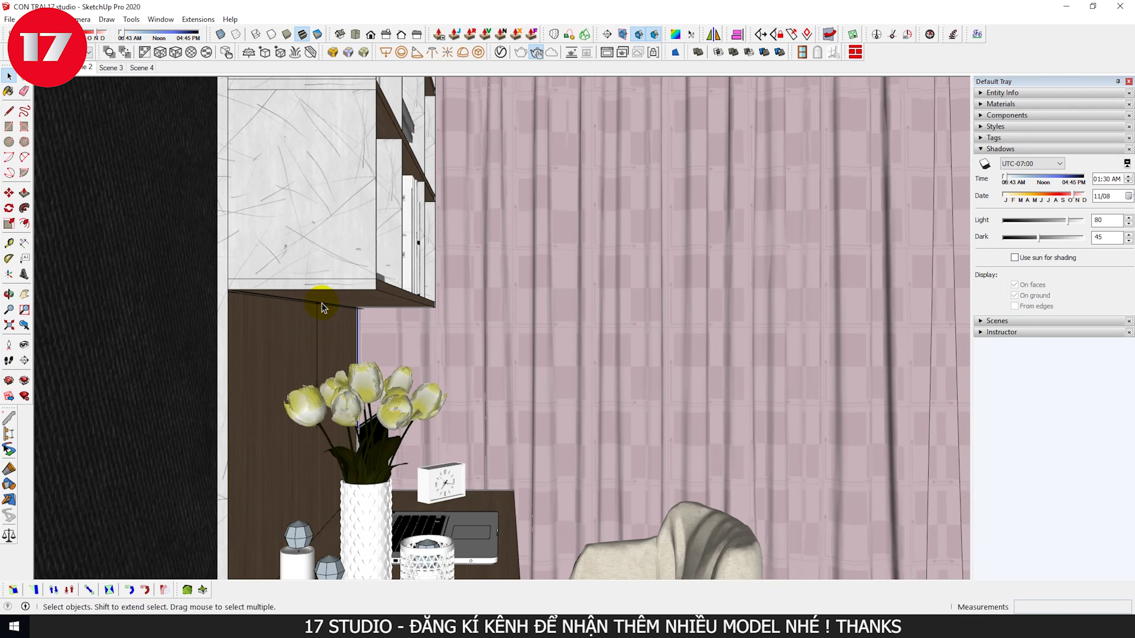
- Select the brown shelf under the bookcase and zoom in on it
{"action": "scroll", "coordinate": [313, 286], "scroll_direction": "up", "scroll_amount": 1}
{"action": "left_click", "coordinate": [280, 267]}
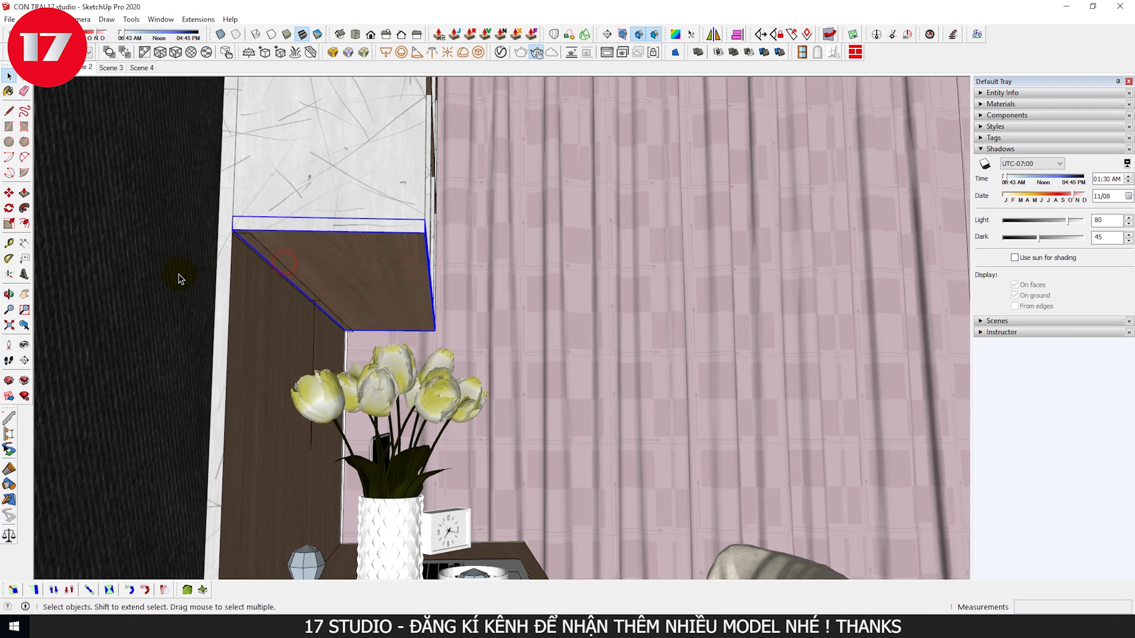
{"action": "scroll", "coordinate": [180, 271], "scroll_direction": "down", "scroll_amount": 3}
{"action": "scroll", "coordinate": [195, 291], "scroll_direction": "down", "scroll_amount": 3}
{"action": "scroll", "coordinate": [196, 291], "scroll_direction": "down", "scroll_amount": 3}
{"action": "scroll", "coordinate": [443, 309], "scroll_direction": "down", "scroll_amount": 1}
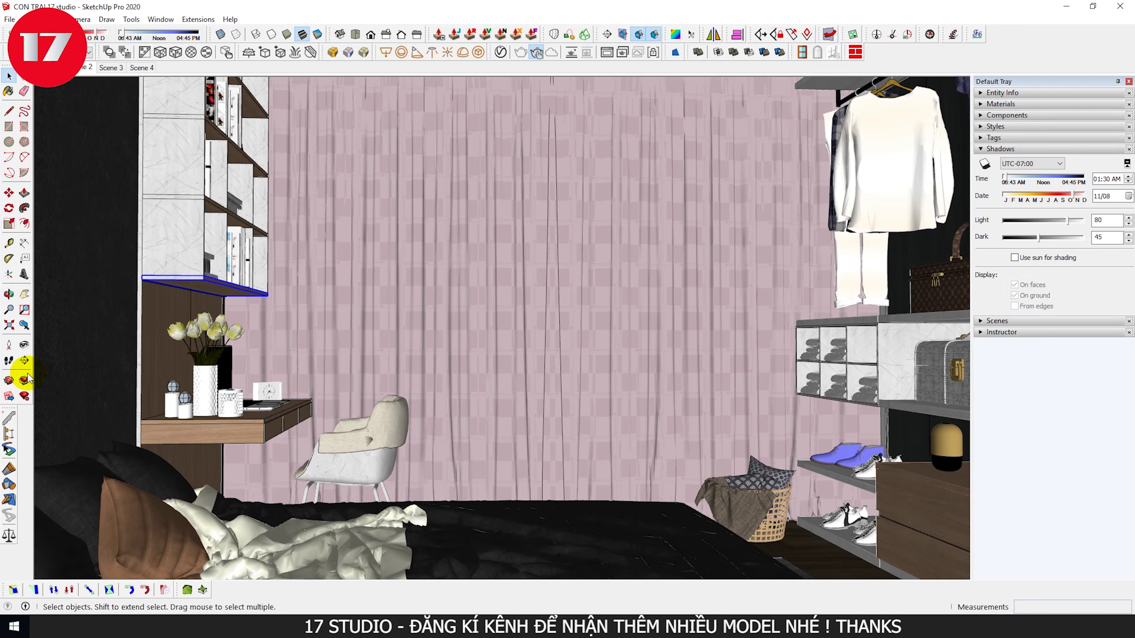
- Look around from eye height toward the hanging-clothes wardrobe
{"action": "left_click", "coordinate": [25, 344]}
{"action": "left_click_drag", "start_coordinate": [117, 325], "coordinate": [742, 130]}
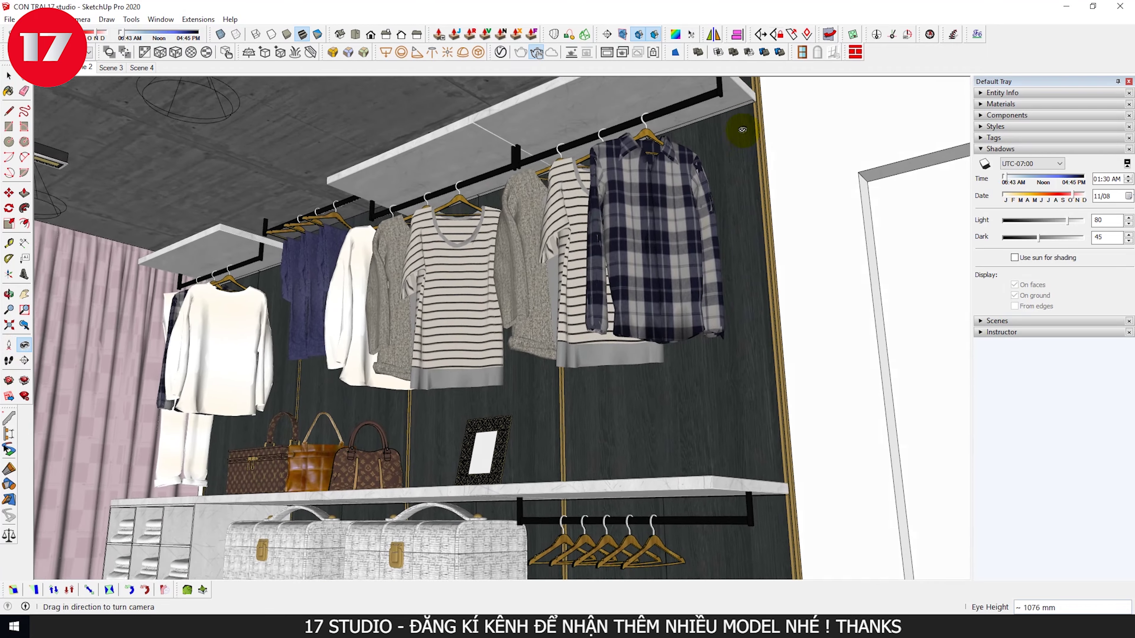
{"action": "key", "text": "space"}
{"action": "scroll", "coordinate": [670, 152], "scroll_direction": "up", "scroll_amount": 2}
{"action": "scroll", "coordinate": [634, 165], "scroll_direction": "up", "scroll_amount": 3}
{"action": "scroll", "coordinate": [625, 172], "scroll_direction": "up", "scroll_amount": 2}
{"action": "scroll", "coordinate": [621, 174], "scroll_direction": "up", "scroll_amount": 2}
- Select the wardrobe shelf, inspect its underside, and bring the V-Ray lights editor back
{"action": "left_click", "coordinate": [621, 172]}
{"action": "scroll", "coordinate": [643, 172], "scroll_direction": "down", "scroll_amount": 1}
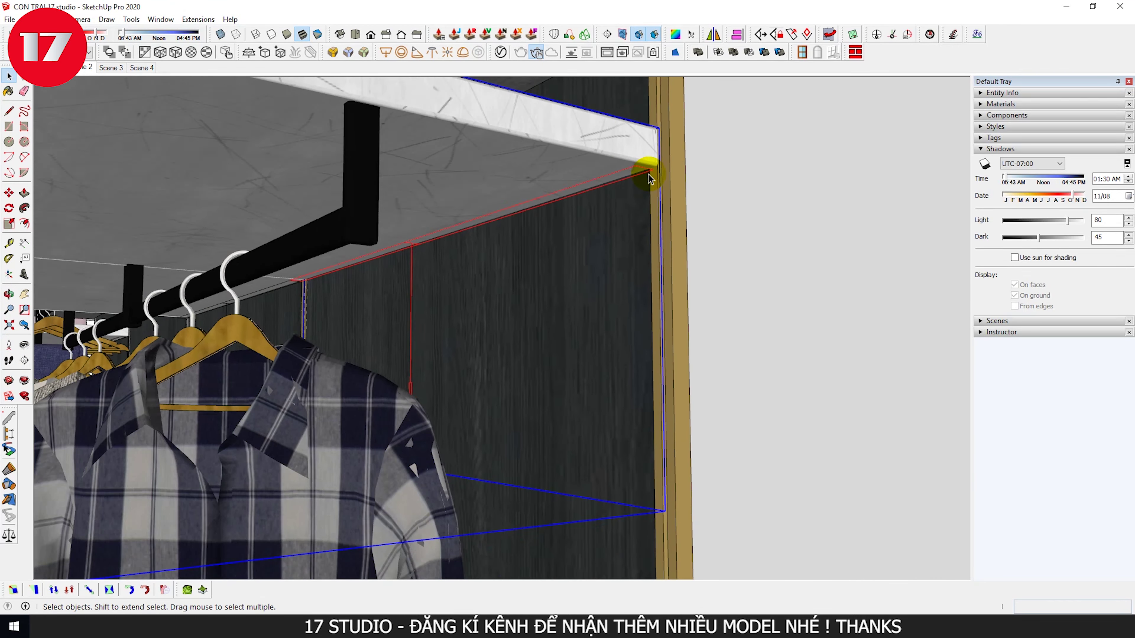
{"action": "scroll", "coordinate": [652, 176], "scroll_direction": "down", "scroll_amount": 2}
{"action": "scroll", "coordinate": [653, 210], "scroll_direction": "down", "scroll_amount": 2}
{"action": "mouse_move", "coordinate": [674, 238]}
{"action": "middle_mouse_down"}
{"action": "mouse_move", "coordinate": [600, 243]}
{"action": "mouse_move", "coordinate": [737, 163]}
{"action": "mouse_move", "coordinate": [642, 210]}
{"action": "mouse_move", "coordinate": [691, 219]}
{"action": "middle_mouse_up"}
{"action": "mouse_move", "coordinate": [750, 294]}
{"action": "left_mouse_down"}
{"action": "mouse_move", "coordinate": [504, 307]}
{"action": "mouse_move", "coordinate": [299, 272]}
{"action": "mouse_move", "coordinate": [405, 304]}
{"action": "left_mouse_up"}
{"action": "scroll", "coordinate": [405, 304], "scroll_direction": "up", "scroll_amount": 3}
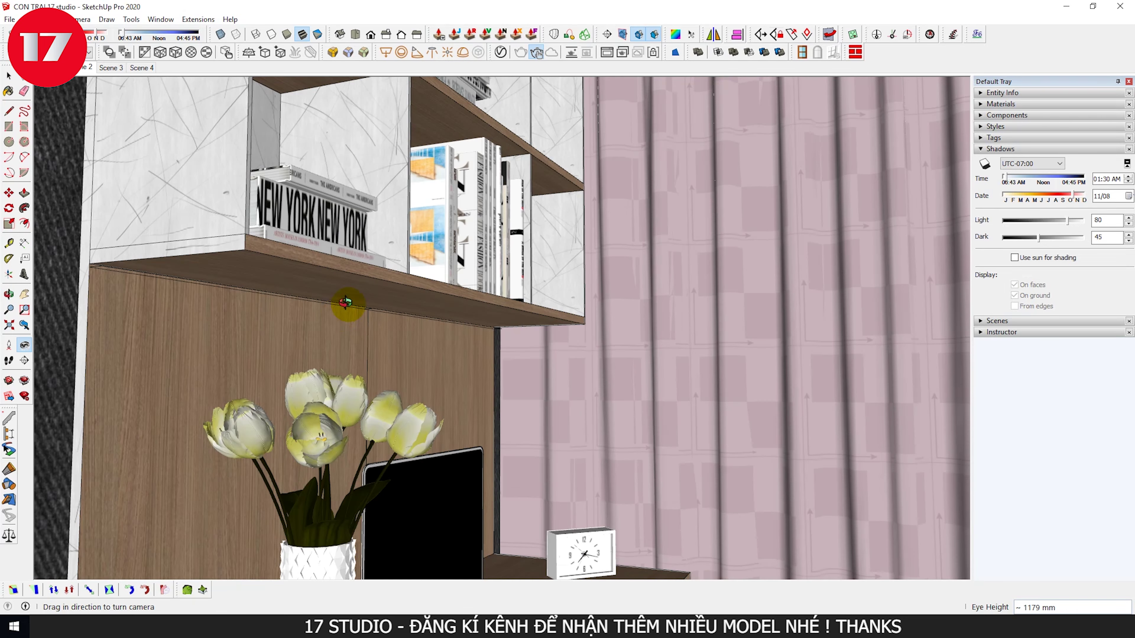
{"action": "scroll", "coordinate": [342, 296], "scroll_direction": "up", "scroll_amount": 3}
{"action": "left_click_drag", "start_coordinate": [684, 288], "coordinate": [681, 181]}
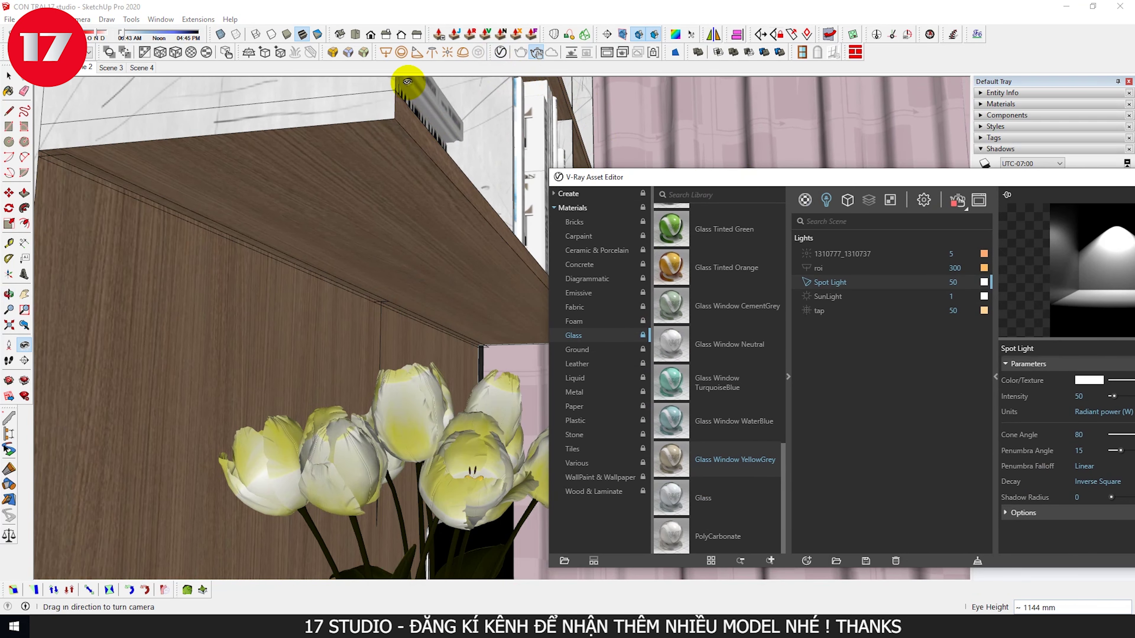
{"action": "scroll", "coordinate": [425, 241], "scroll_direction": "down", "scroll_amount": 2}
{"action": "scroll", "coordinate": [441, 145], "scroll_direction": "down", "scroll_amount": 2}
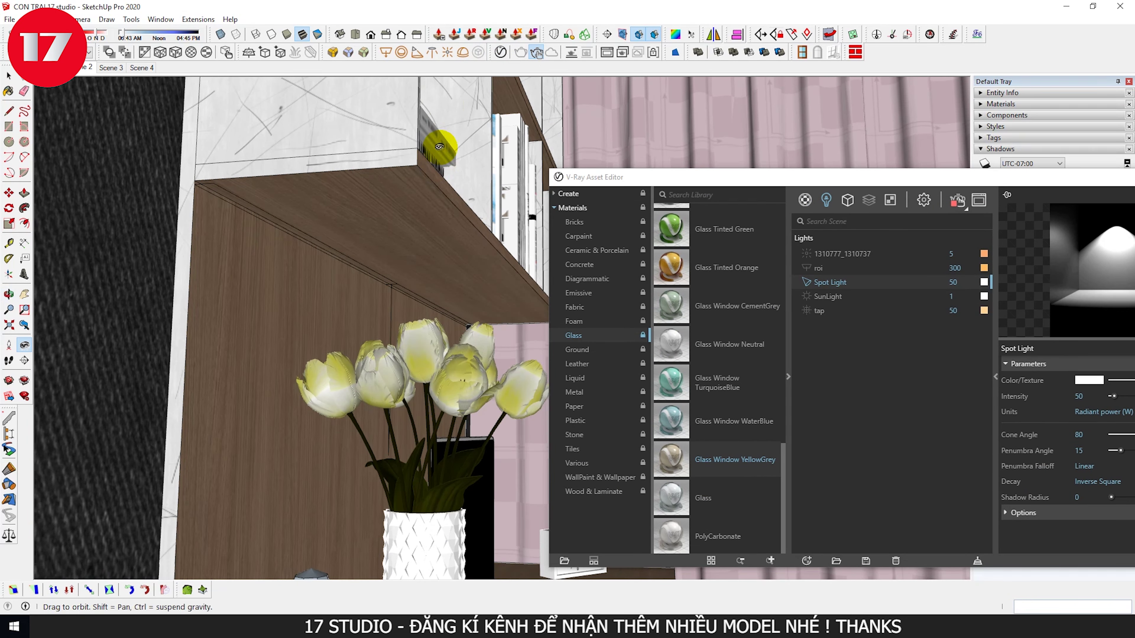
{"action": "left_click", "coordinate": [387, 55]}
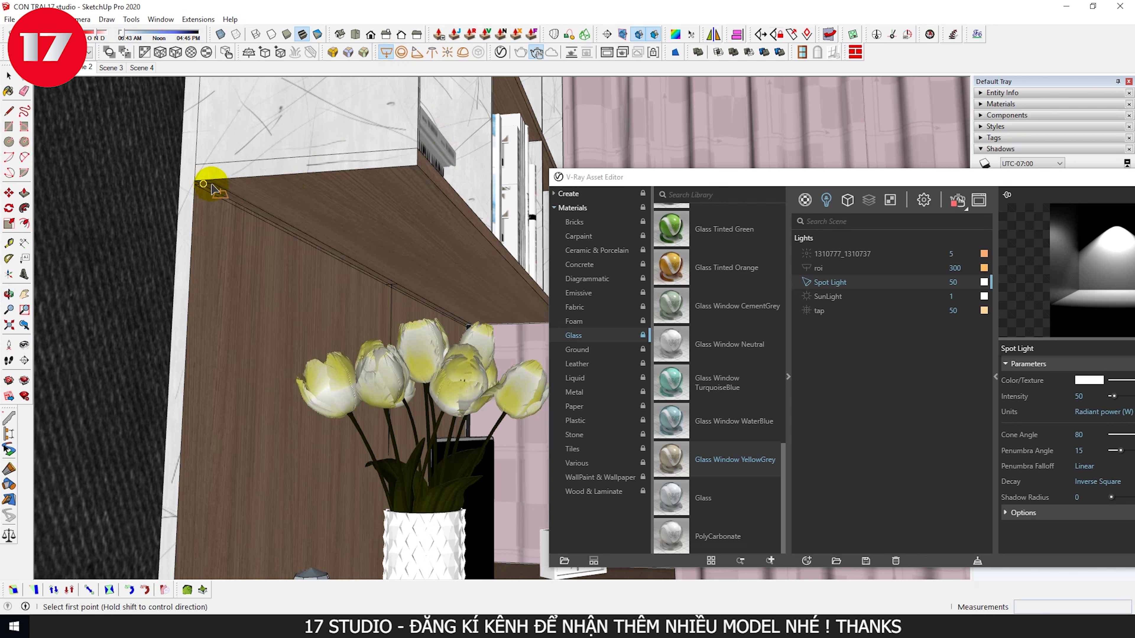
{"action": "left_click", "coordinate": [9, 76]}
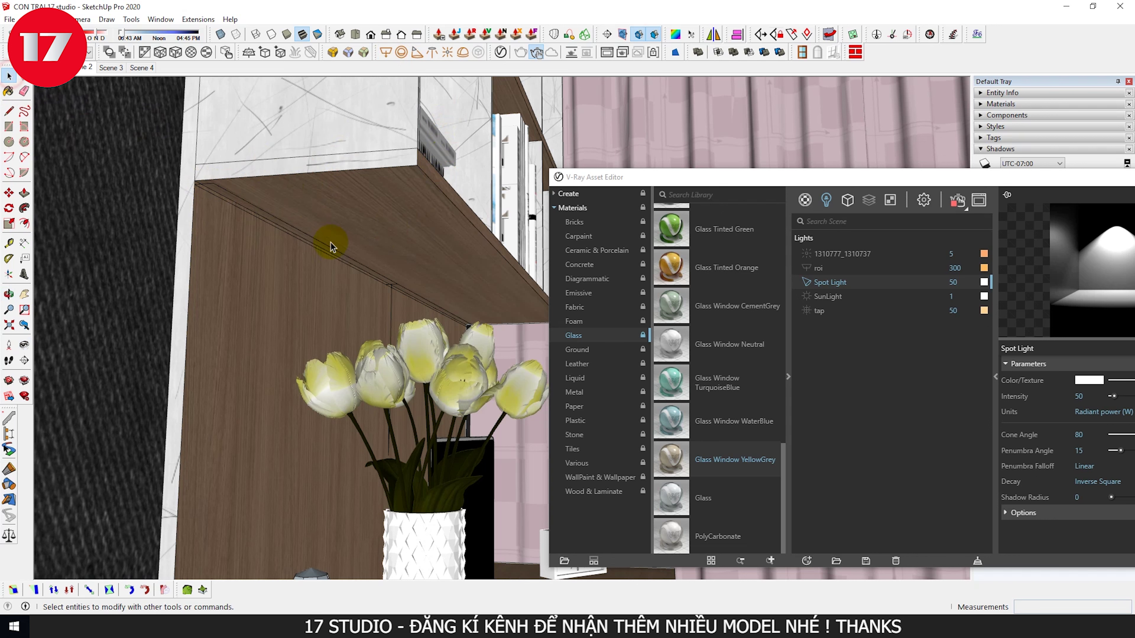
{"action": "key", "text": "k"}
{"action": "left_click_drag", "start_coordinate": [331, 248], "coordinate": [288, 278]}
{"action": "mouse_move", "coordinate": [288, 278]}
{"action": "middle_mouse_down"}
{"action": "mouse_move", "coordinate": [436, 329]}
{"action": "mouse_move", "coordinate": [321, 255]}
{"action": "middle_mouse_up"}
{"action": "left_click_drag", "start_coordinate": [318, 290], "coordinate": [306, 242]}
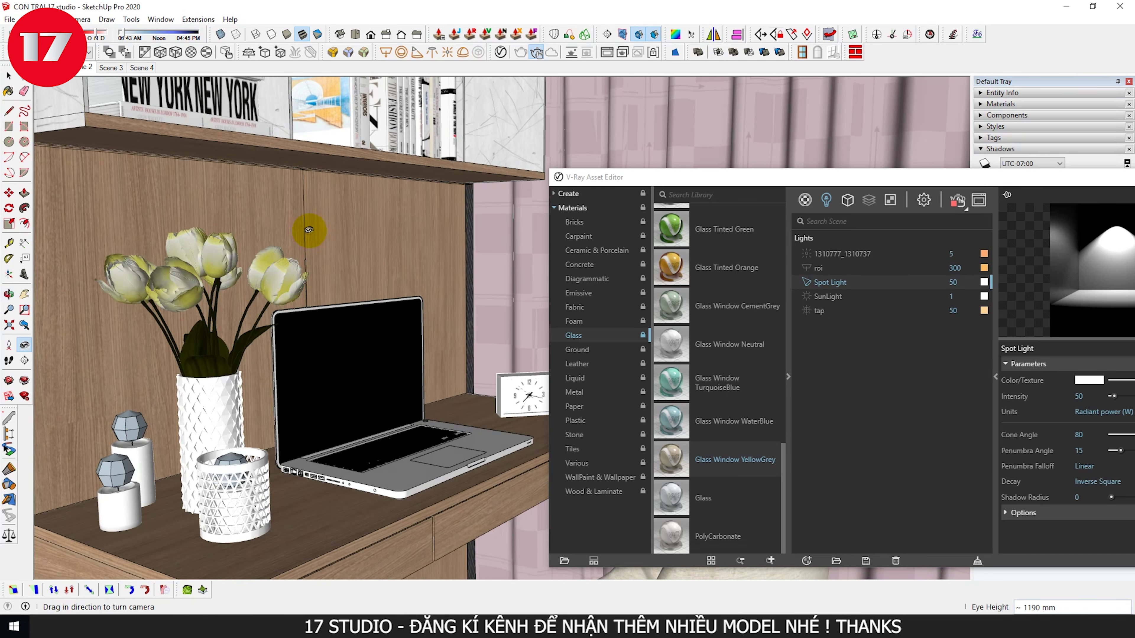
{"action": "mouse_move", "coordinate": [309, 263]}
{"action": "middle_mouse_down"}
{"action": "mouse_move", "coordinate": [372, 212]}
{"action": "mouse_move", "coordinate": [330, 262]}
{"action": "middle_mouse_up"}
{"action": "scroll", "coordinate": [330, 261], "scroll_direction": "down", "scroll_amount": 8}
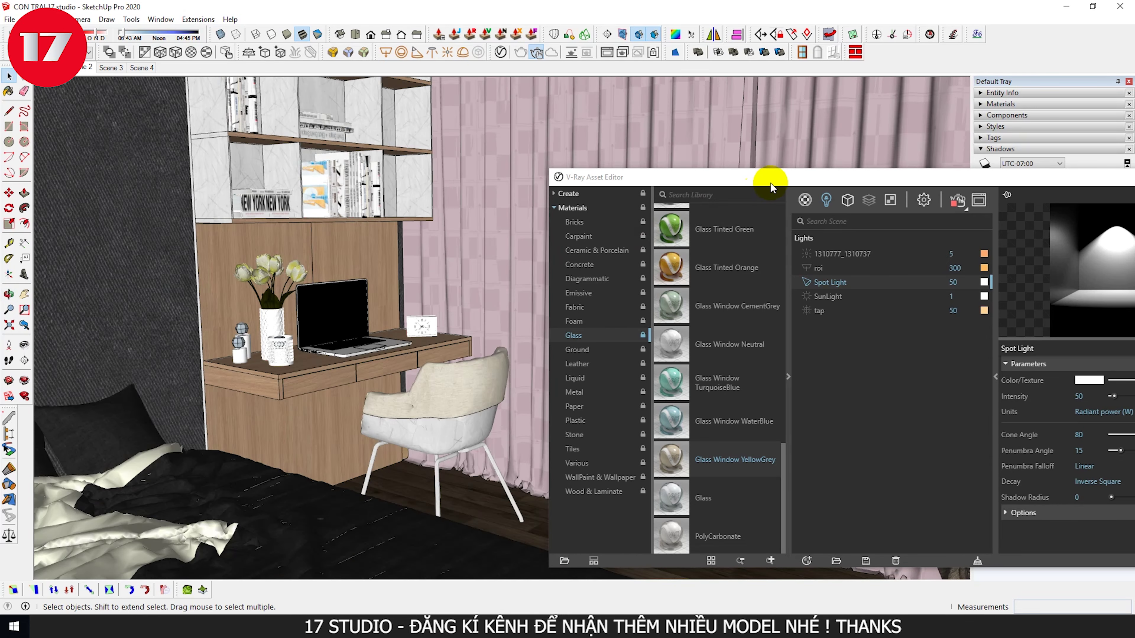
{"action": "left_click_drag", "start_coordinate": [770, 183], "coordinate": [383, 150]}
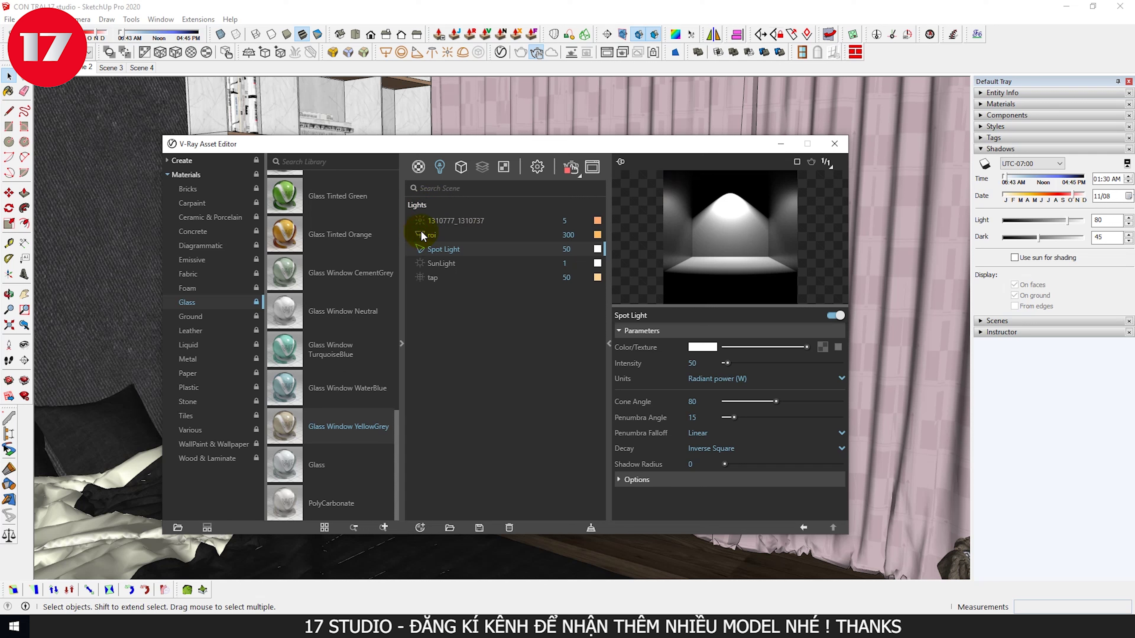
- Review the roi light: intensity 300, Default (Scalar) units, and its expanded Options with shadows on
{"action": "left_click", "coordinate": [518, 235]}
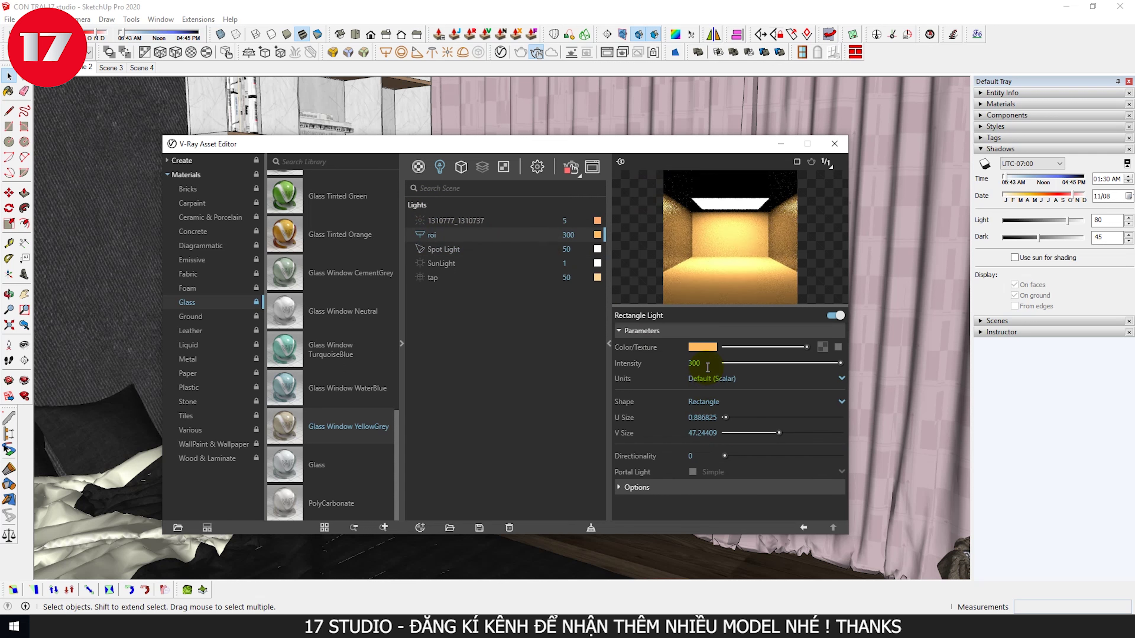
{"action": "left_click", "coordinate": [665, 366]}
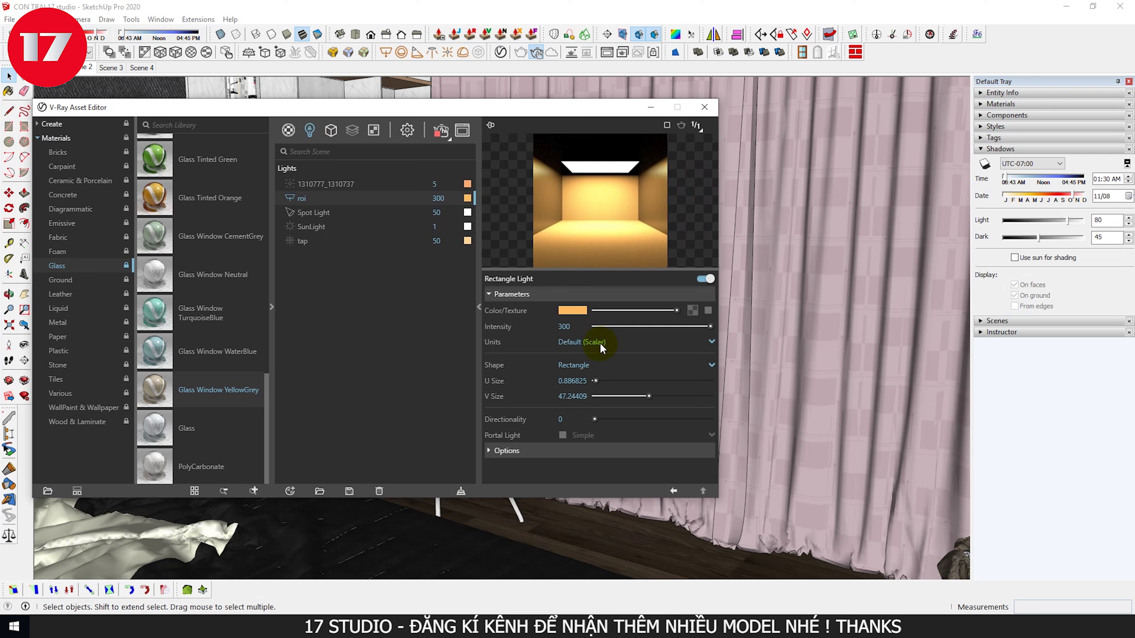
{"action": "left_click", "coordinate": [584, 344]}
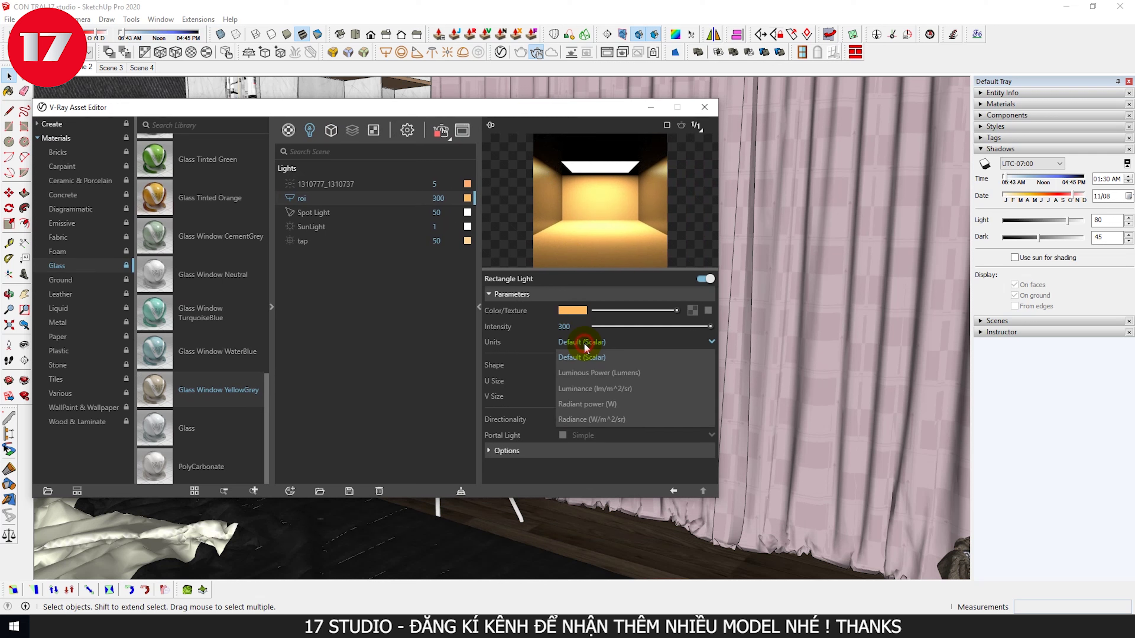
{"action": "left_click", "coordinate": [531, 452]}
{"action": "scroll", "coordinate": [576, 407], "scroll_direction": "down", "scroll_amount": 3}
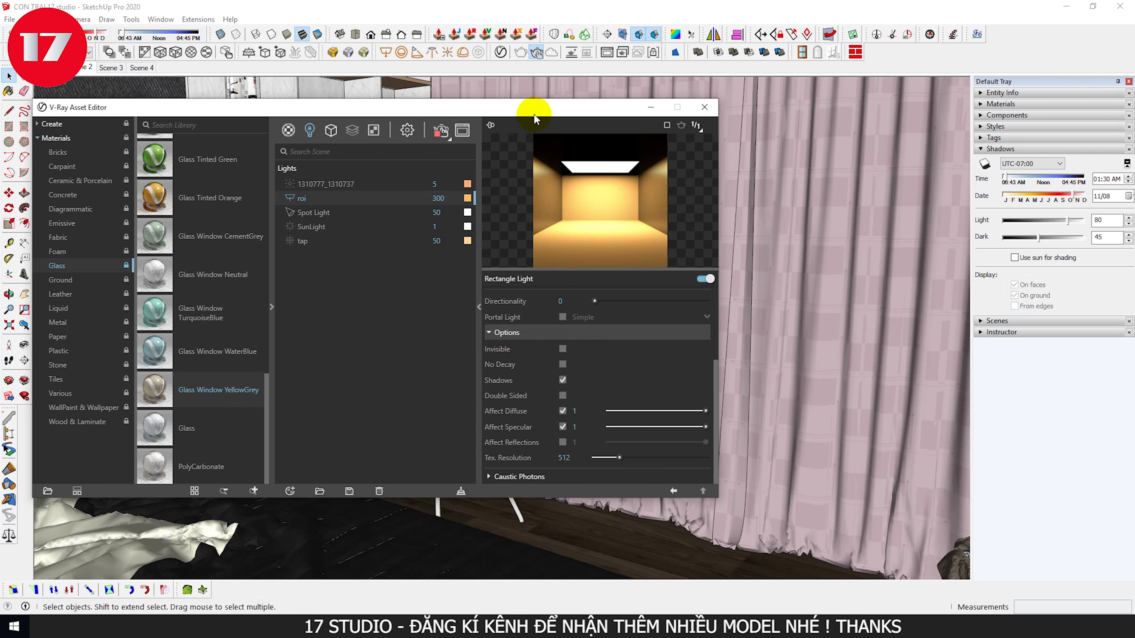
{"action": "left_click_drag", "start_coordinate": [558, 112], "coordinate": [861, 208]}
{"action": "scroll", "coordinate": [302, 227], "scroll_direction": "up", "scroll_amount": 3}
{"action": "scroll", "coordinate": [286, 223], "scroll_direction": "up", "scroll_amount": 3}
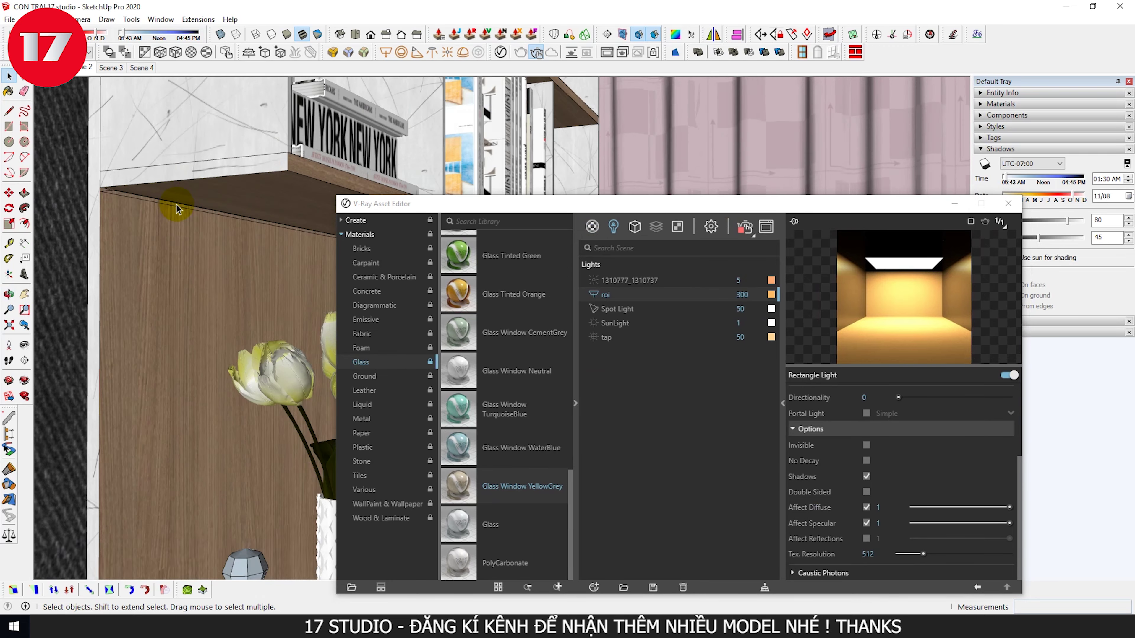
- Select the wooden cabinet under the bookshelf and orbit around it
{"action": "scroll", "coordinate": [223, 214], "scroll_direction": "up", "scroll_amount": 3}
{"action": "left_click", "coordinate": [164, 202]}
{"action": "scroll", "coordinate": [215, 197], "scroll_direction": "up", "scroll_amount": 3}
{"action": "scroll", "coordinate": [132, 157], "scroll_direction": "up", "scroll_amount": 2}
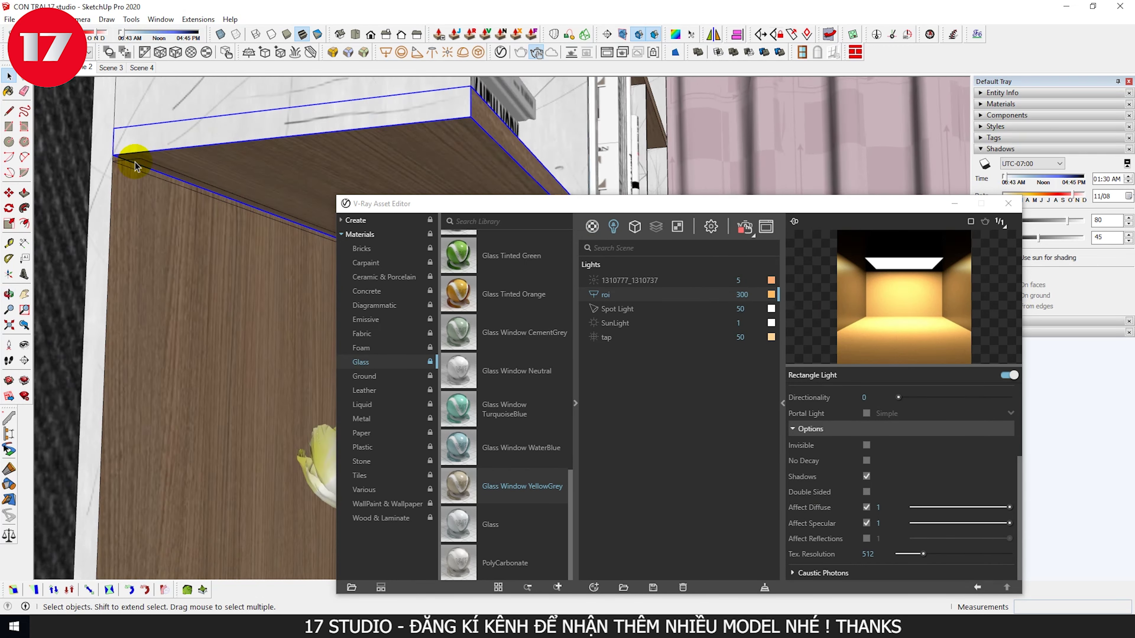
{"action": "scroll", "coordinate": [132, 157], "scroll_direction": "up", "scroll_amount": 2}
{"action": "scroll", "coordinate": [131, 157], "scroll_direction": "down", "scroll_amount": 3}
{"action": "scroll", "coordinate": [317, 190], "scroll_direction": "down", "scroll_amount": 3}
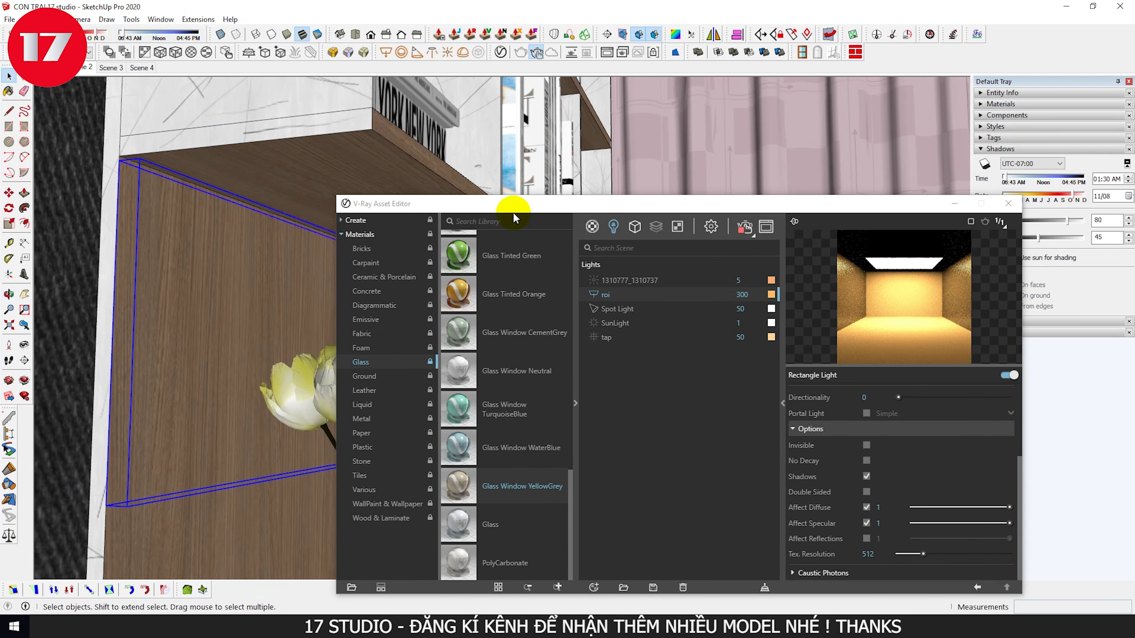
{"action": "left_click", "coordinate": [664, 204]}
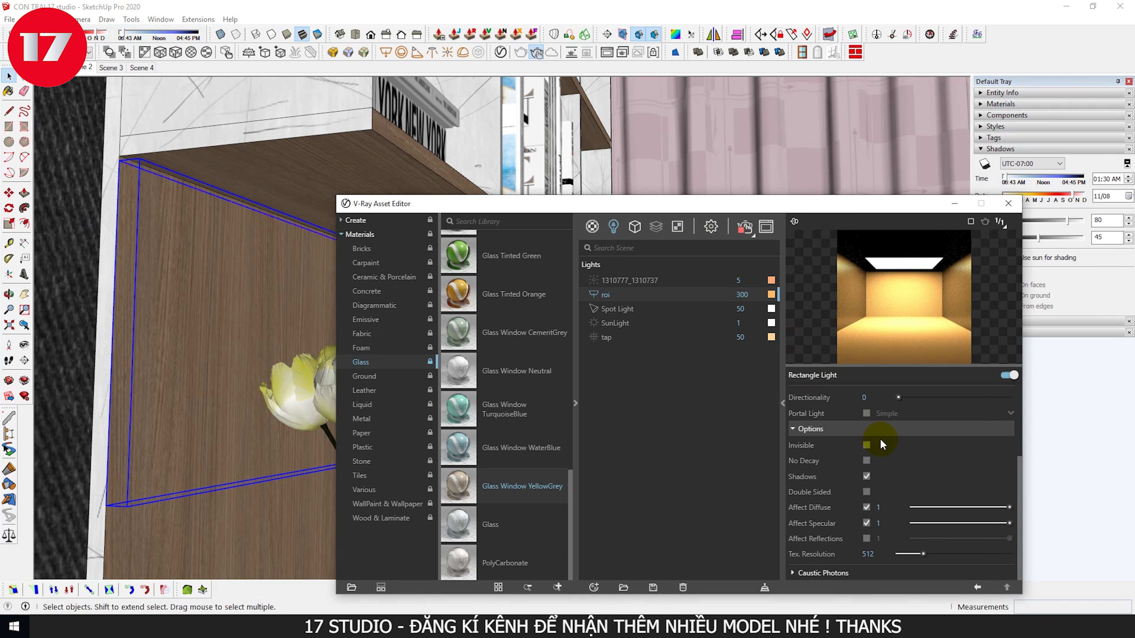
{"action": "left_click_drag", "start_coordinate": [799, 214], "coordinate": [668, 87]}
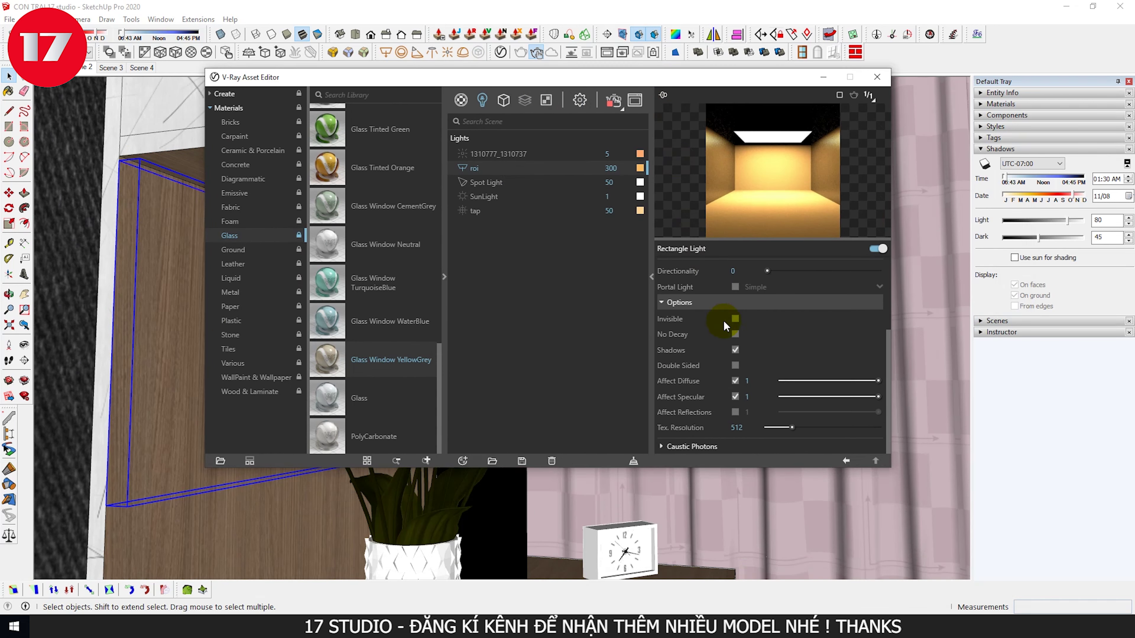
{"action": "middle_click_drag", "start_coordinate": [186, 201], "coordinate": [181, 237]}
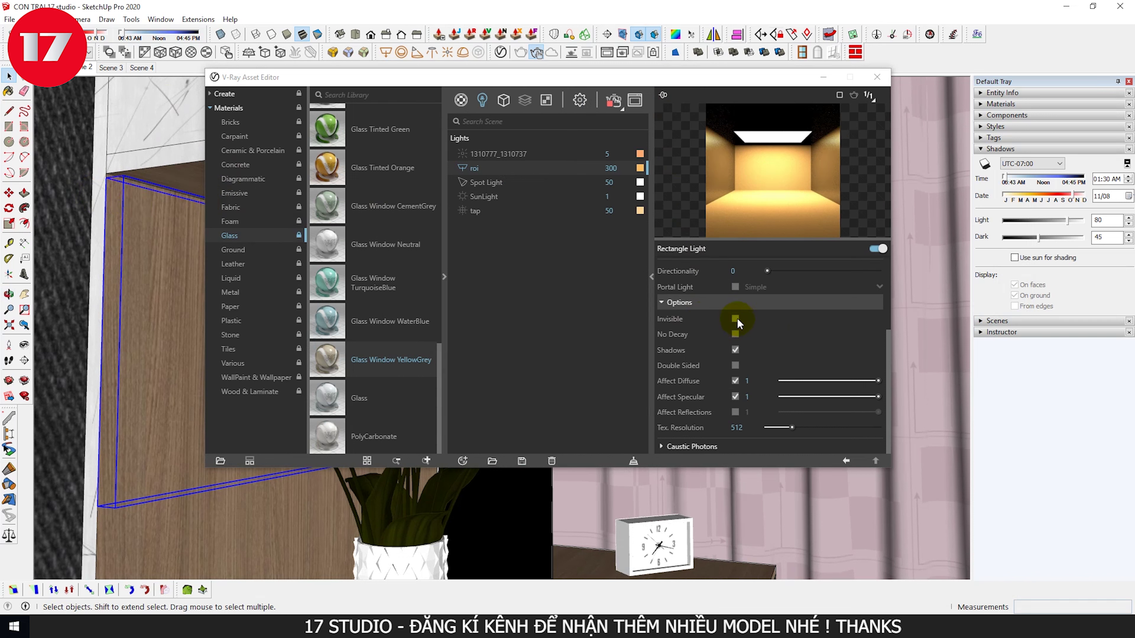
- Switch to Scene 3, close the V-Ray asset editor, and zoom in on the bedside lamp and bed
{"action": "left_click", "coordinate": [705, 448]}
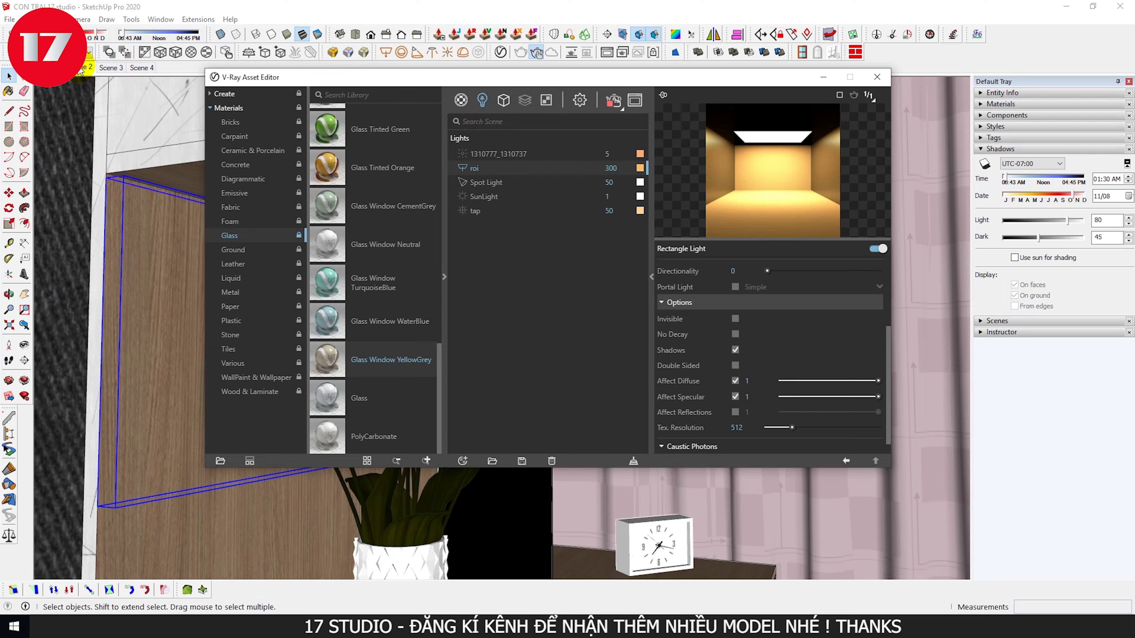
{"action": "left_click", "coordinate": [106, 68]}
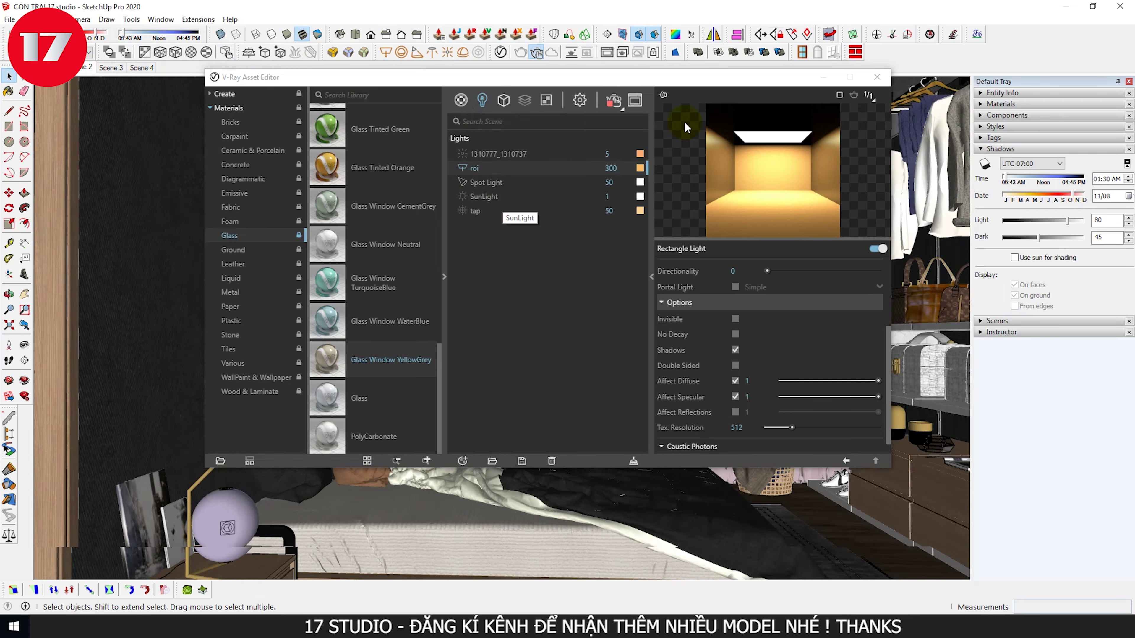
{"action": "left_click", "coordinate": [824, 77]}
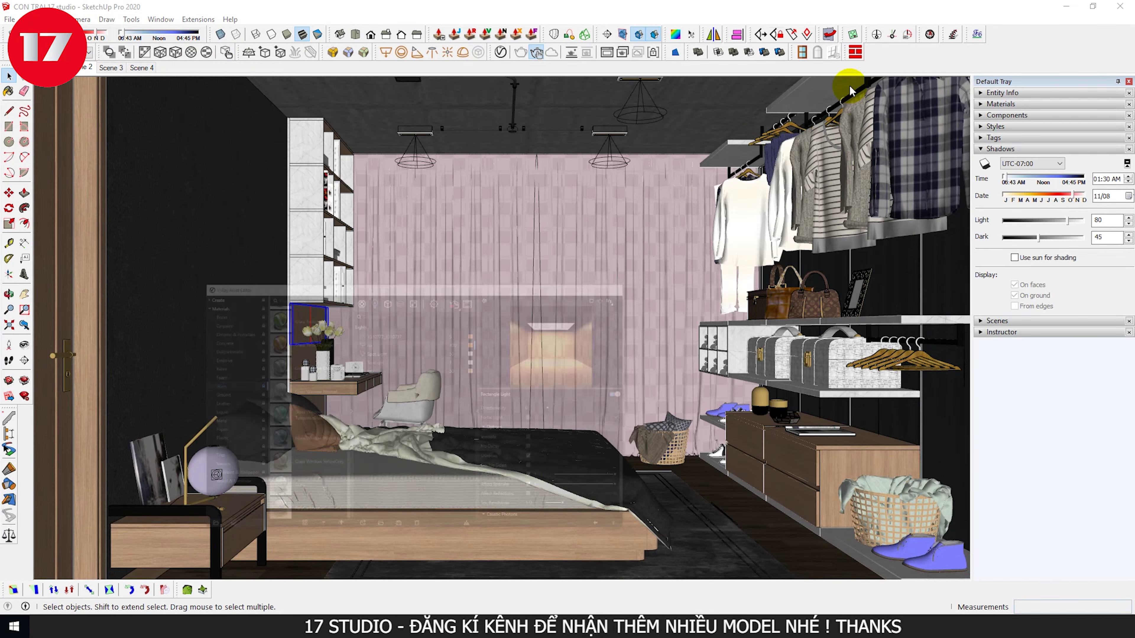
{"action": "scroll", "coordinate": [258, 474], "scroll_direction": "up", "scroll_amount": 3}
{"action": "scroll", "coordinate": [258, 474], "scroll_direction": "up", "scroll_amount": 3}
{"action": "scroll", "coordinate": [273, 456], "scroll_direction": "up", "scroll_amount": 3}
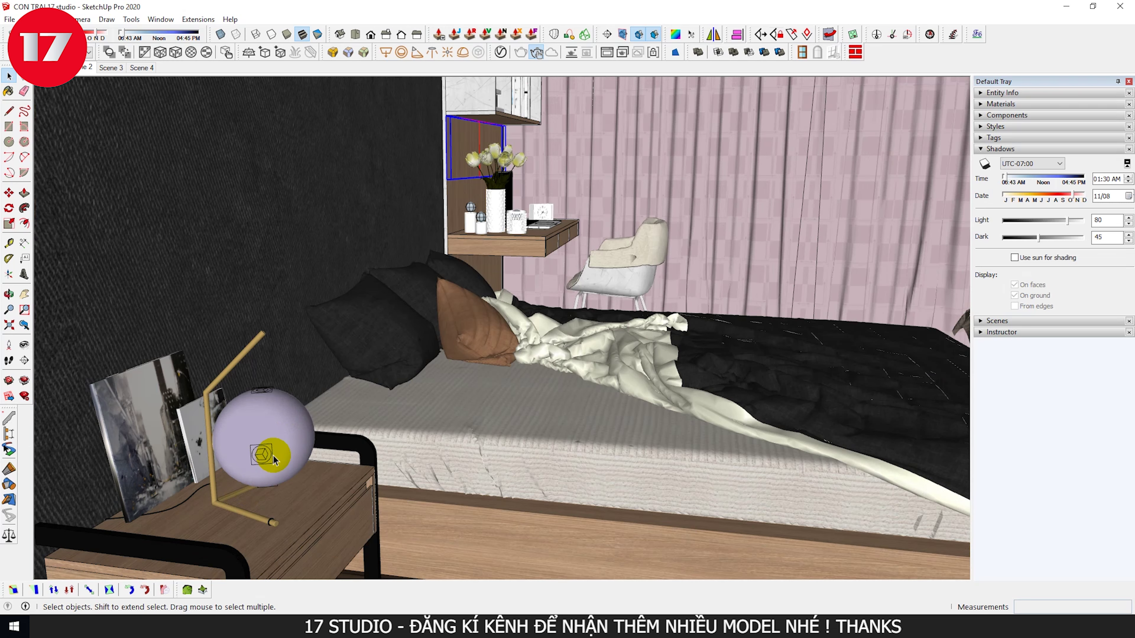
- Run a quick V-Ray interactive render of the view and close the frame buffer
{"action": "scroll", "coordinate": [273, 456], "scroll_direction": "up", "scroll_amount": 2}
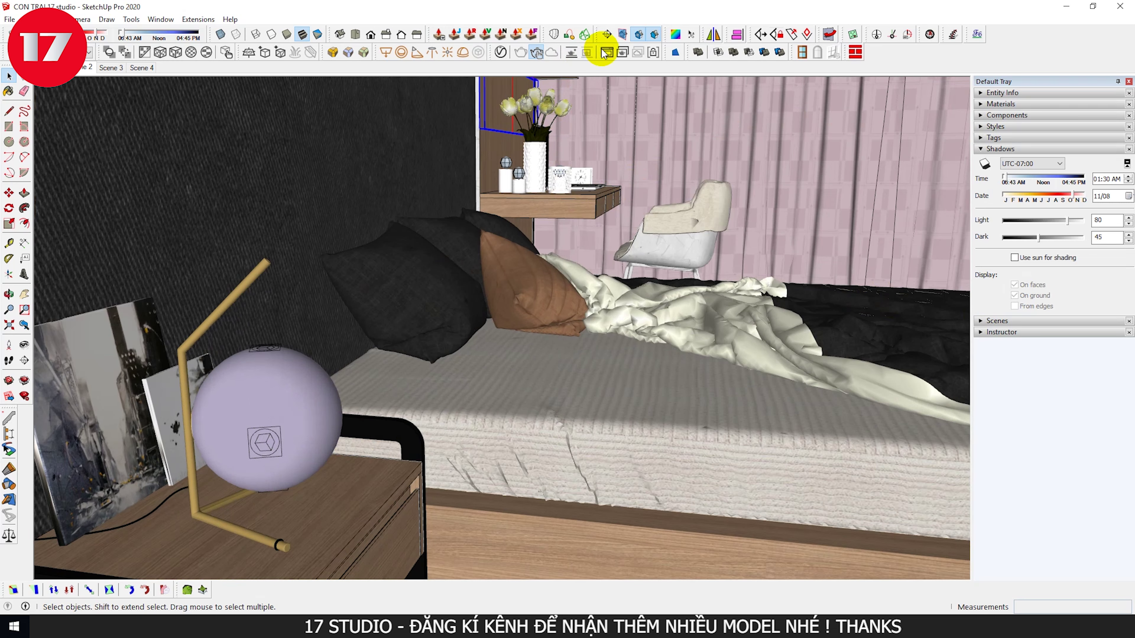
{"action": "left_click", "coordinate": [608, 50]}
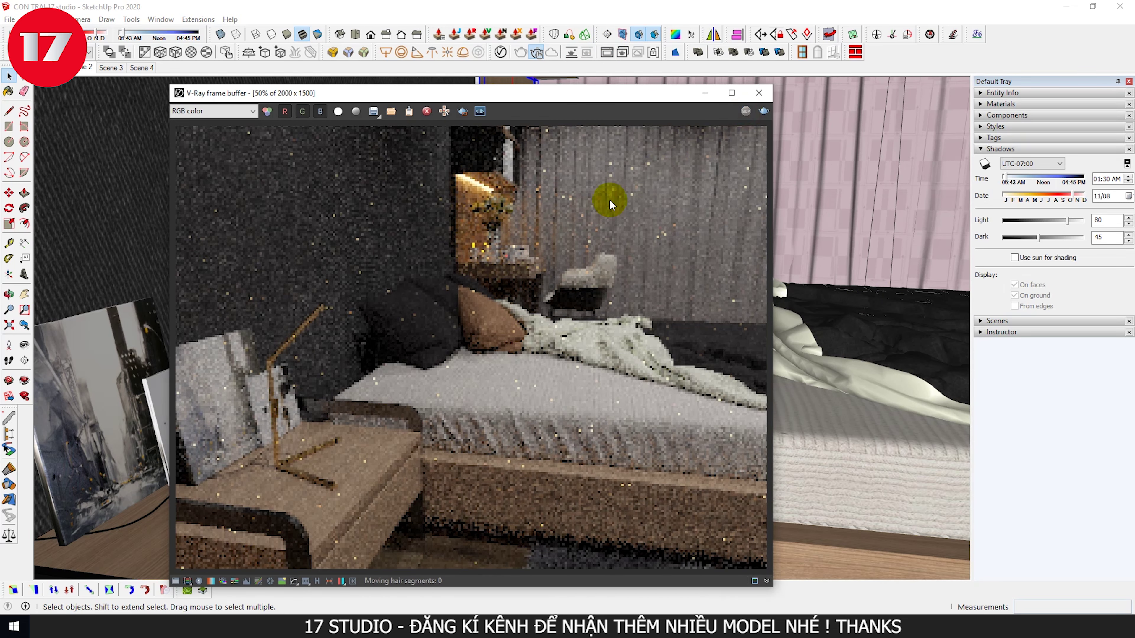
{"action": "left_click", "coordinate": [705, 93]}
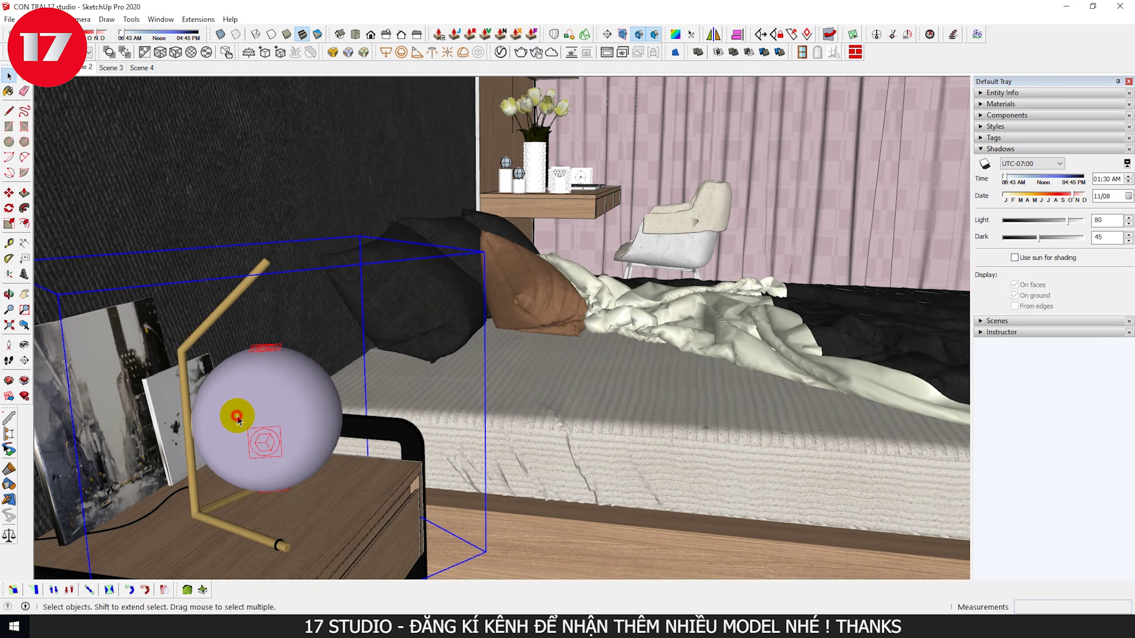
- Enter the bedside lamp group and select the globe sphere's faces and component
{"action": "double_click", "coordinate": [236, 416]}
{"action": "left_click", "coordinate": [237, 419]}
{"action": "left_click", "coordinate": [238, 420]}
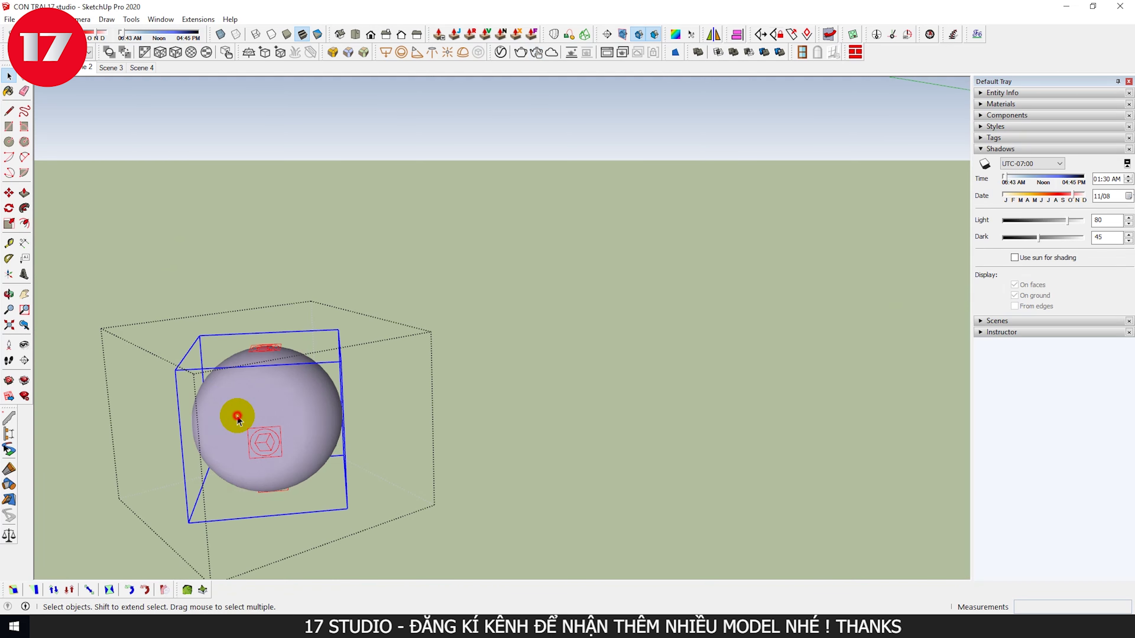
{"action": "triple_click", "coordinate": [237, 420]}
{"action": "key", "text": "Escape"}
{"action": "left_click", "coordinate": [284, 399]}
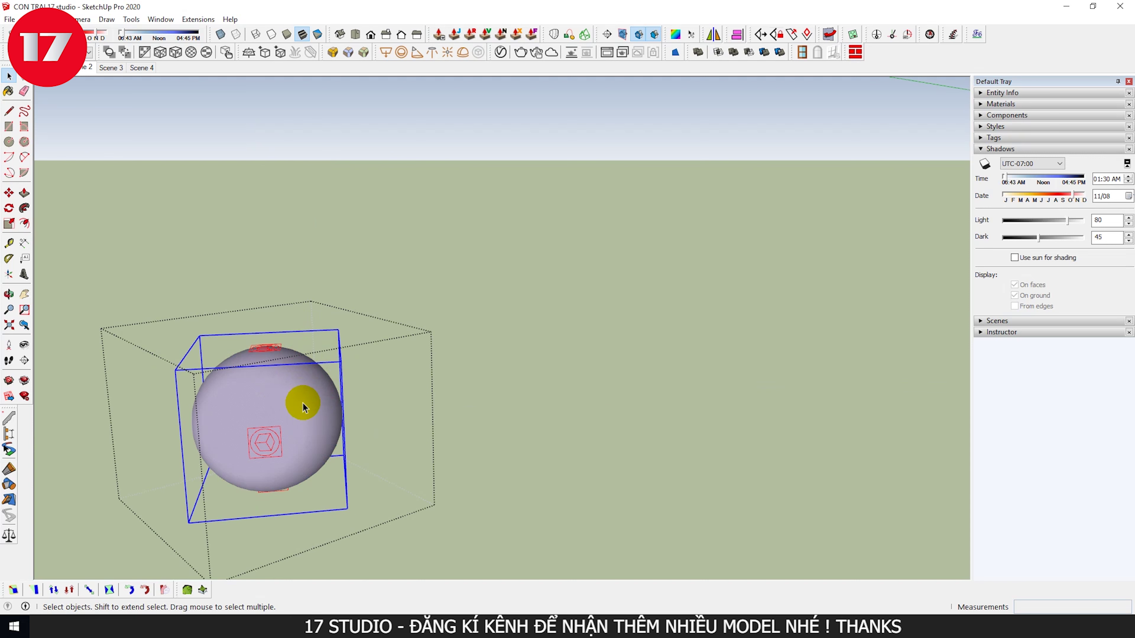
{"action": "key", "text": "Escape"}
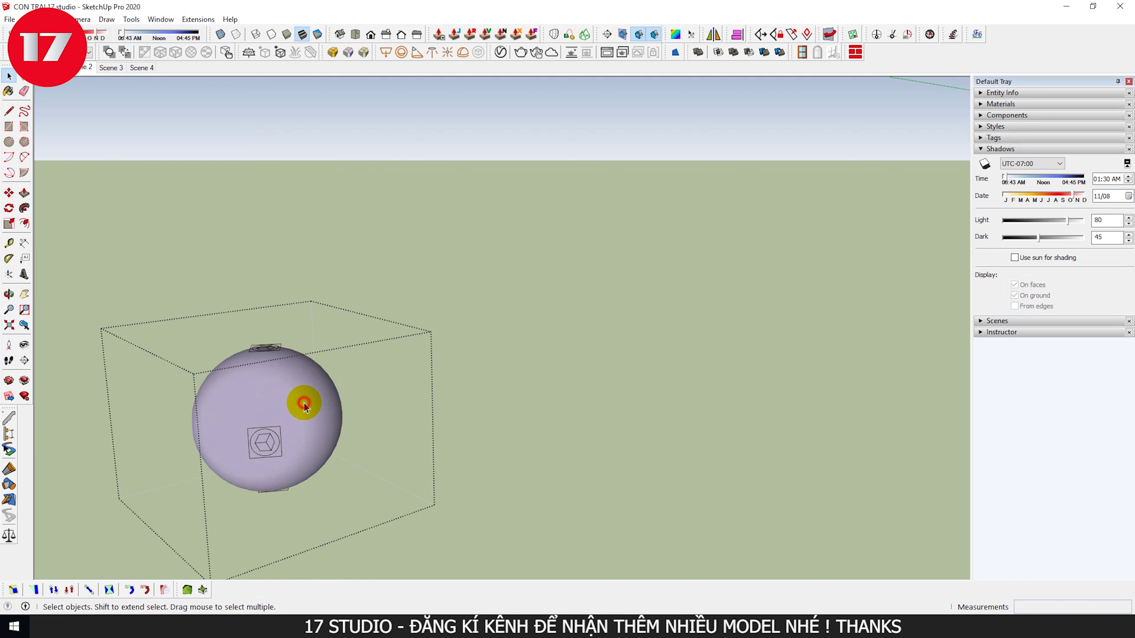
{"action": "key", "text": "Escape"}
{"action": "key", "text": "Escape"}
- Re-enter the lamp group and open the sphere's contents for editing
{"action": "double_click", "coordinate": [304, 403]}
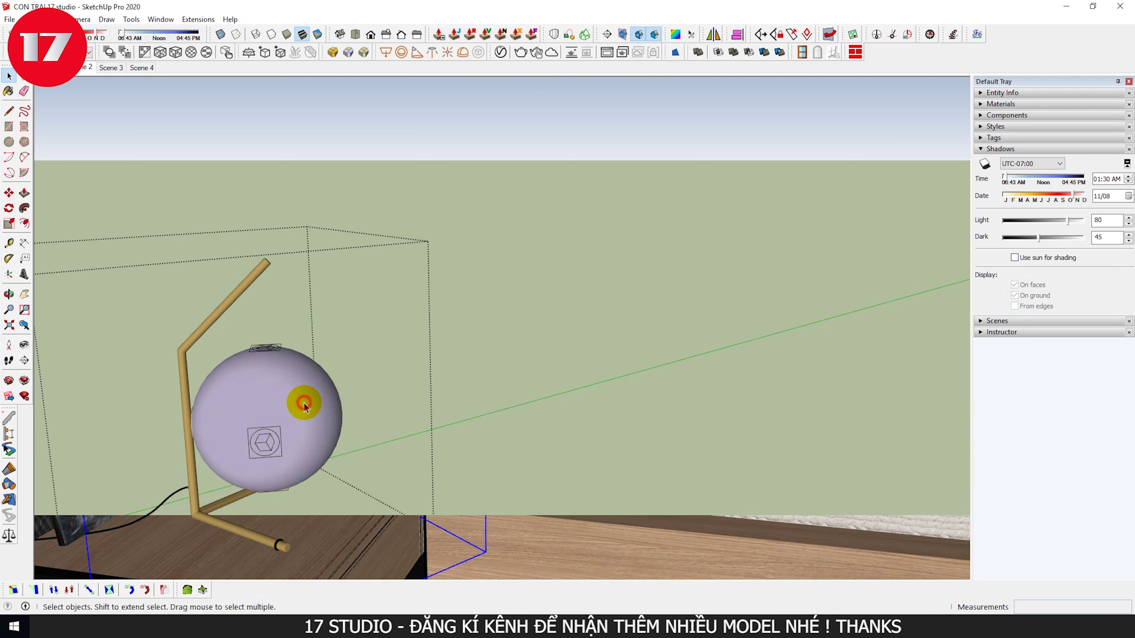
{"action": "left_click", "coordinate": [304, 403]}
{"action": "double_click", "coordinate": [305, 403]}
{"action": "left_click", "coordinate": [305, 403]}
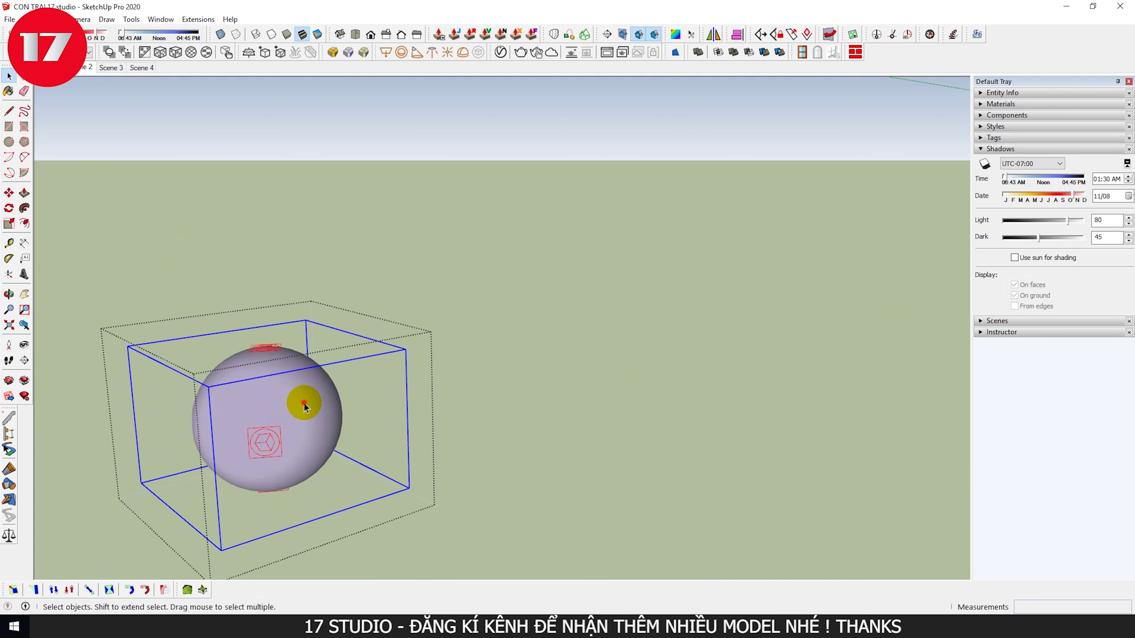
{"action": "double_click", "coordinate": [285, 411]}
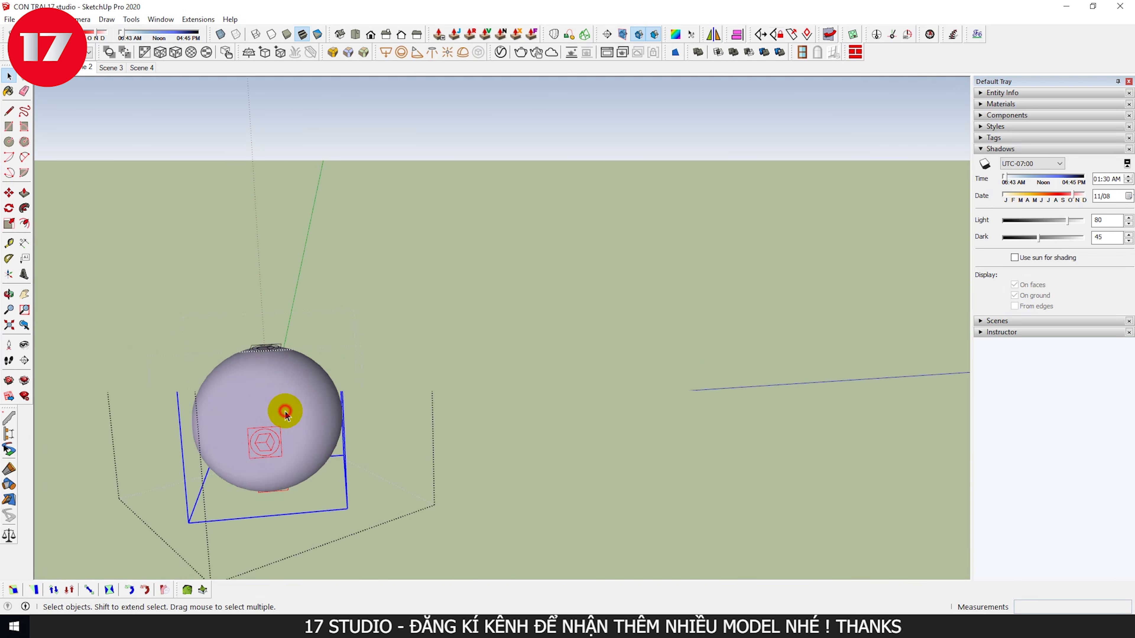
{"action": "key", "text": "Escape"}
- Select the sphere component and open its group to isolate the glowing globe
{"action": "left_click", "coordinate": [301, 395]}
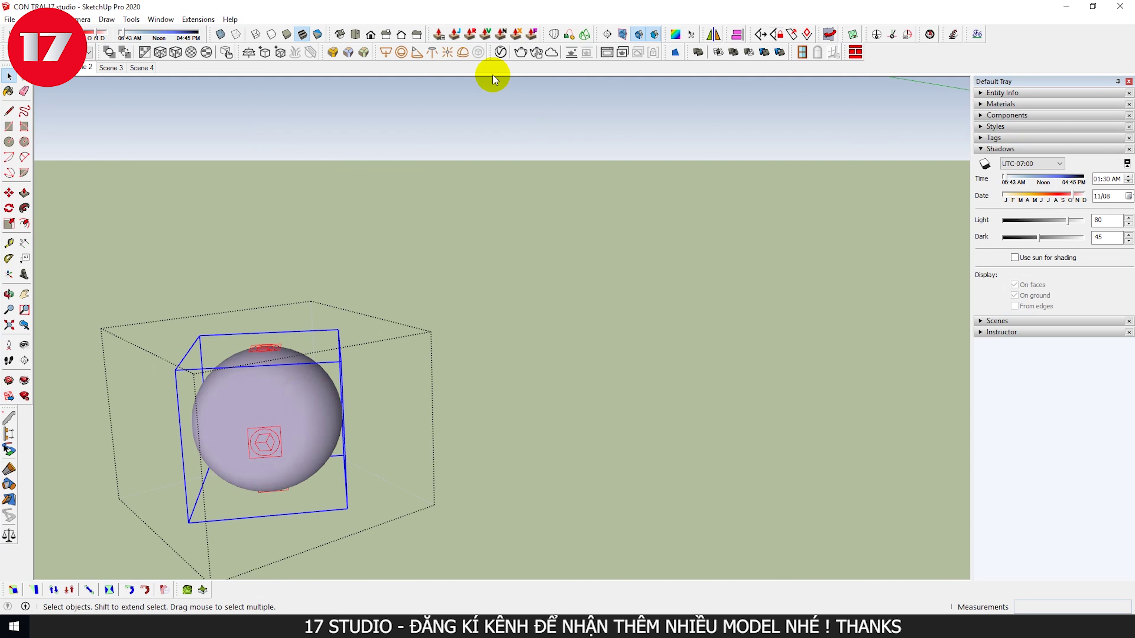
{"action": "double_click", "coordinate": [291, 389]}
{"action": "left_click", "coordinate": [291, 389]}
{"action": "key", "text": "Escape"}
{"action": "left_click", "coordinate": [289, 396]}
{"action": "key", "text": "Escape"}
{"action": "left_click", "coordinate": [289, 396]}
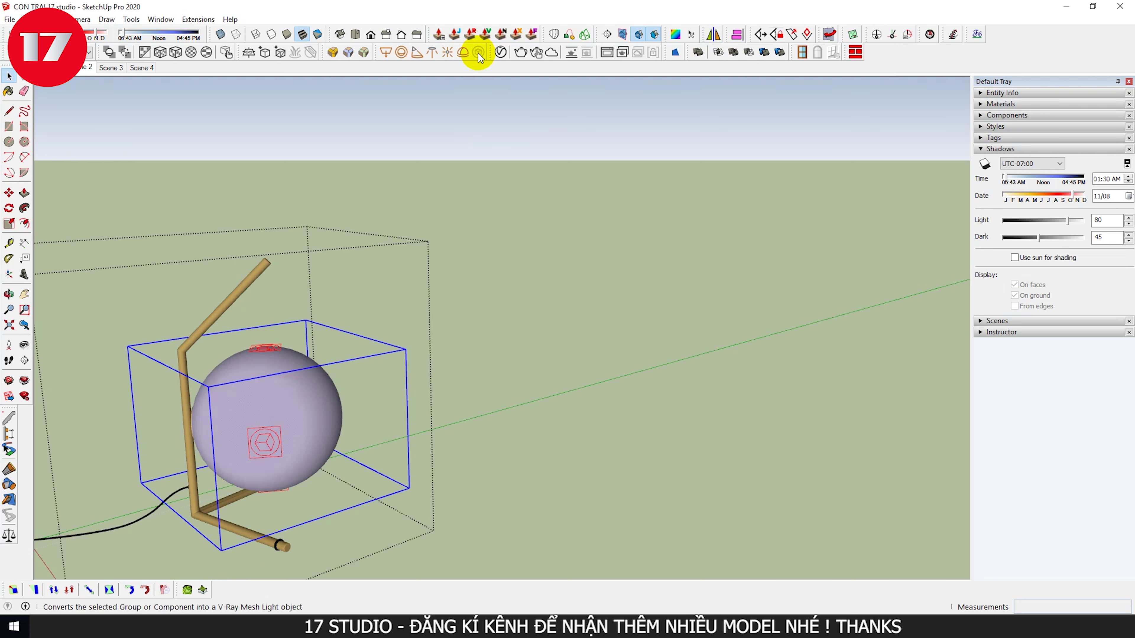
{"action": "double_click", "coordinate": [314, 394]}
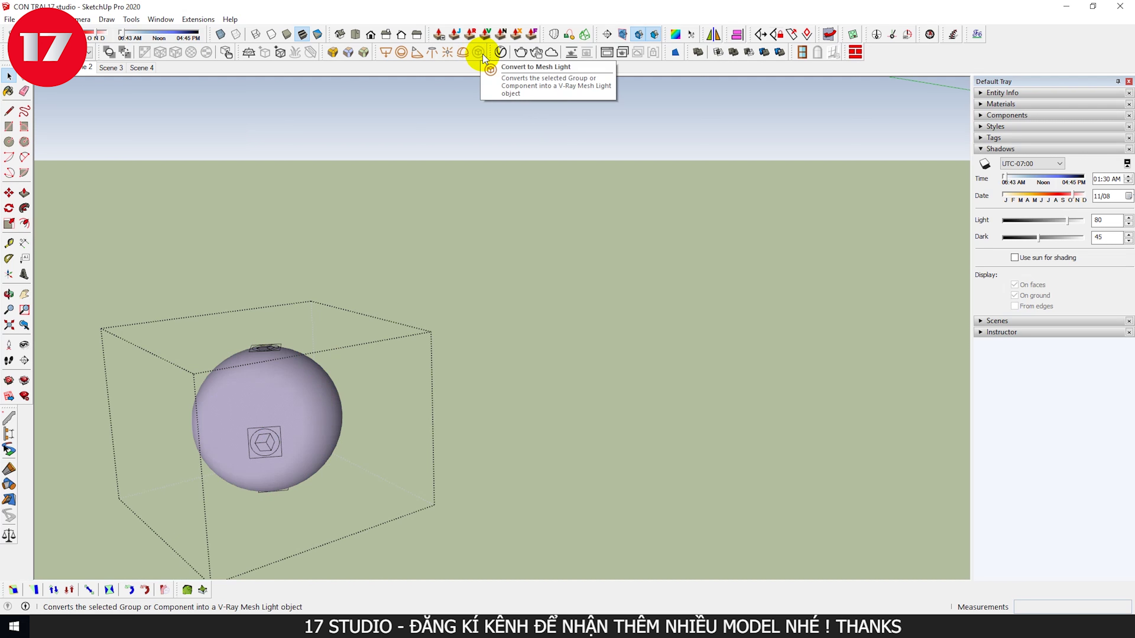
{"action": "left_click", "coordinate": [268, 358]}
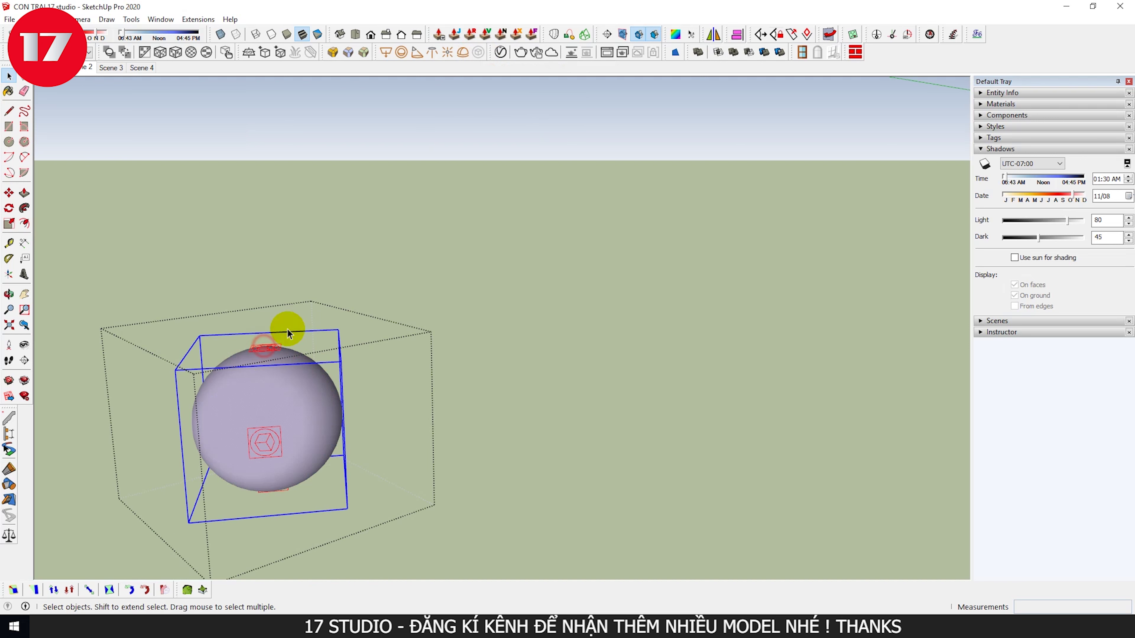
- Review the tap lamp light's intensity 50, unit choices, extra options and colour
{"action": "left_click", "coordinate": [500, 54]}
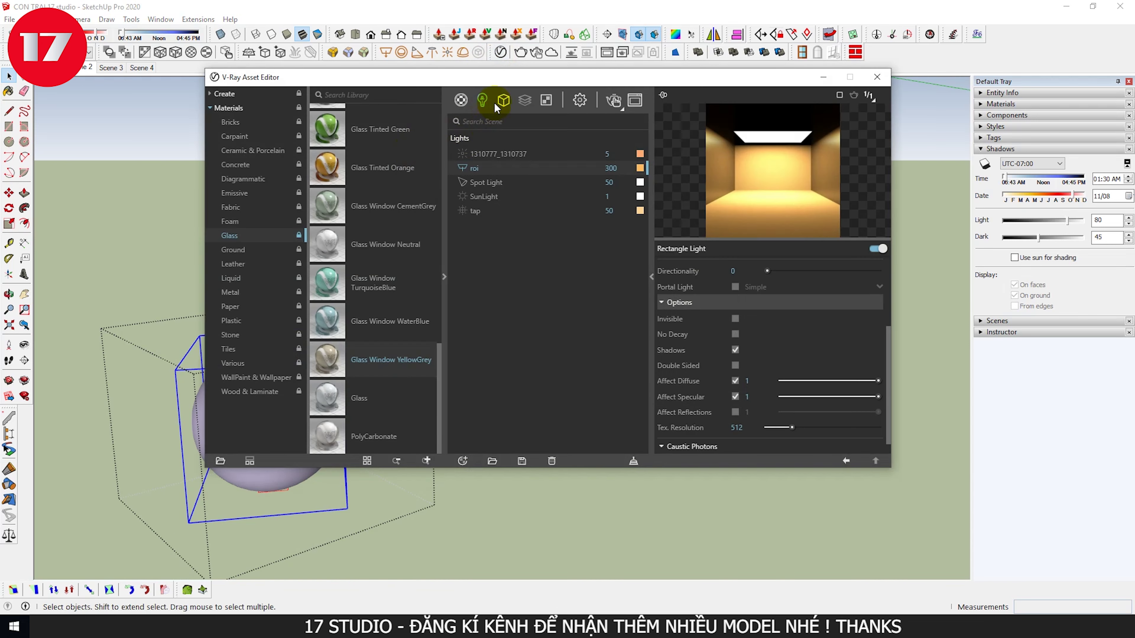
{"action": "left_click", "coordinate": [477, 214]}
{"action": "left_click", "coordinate": [754, 317]}
{"action": "left_click", "coordinate": [717, 327]}
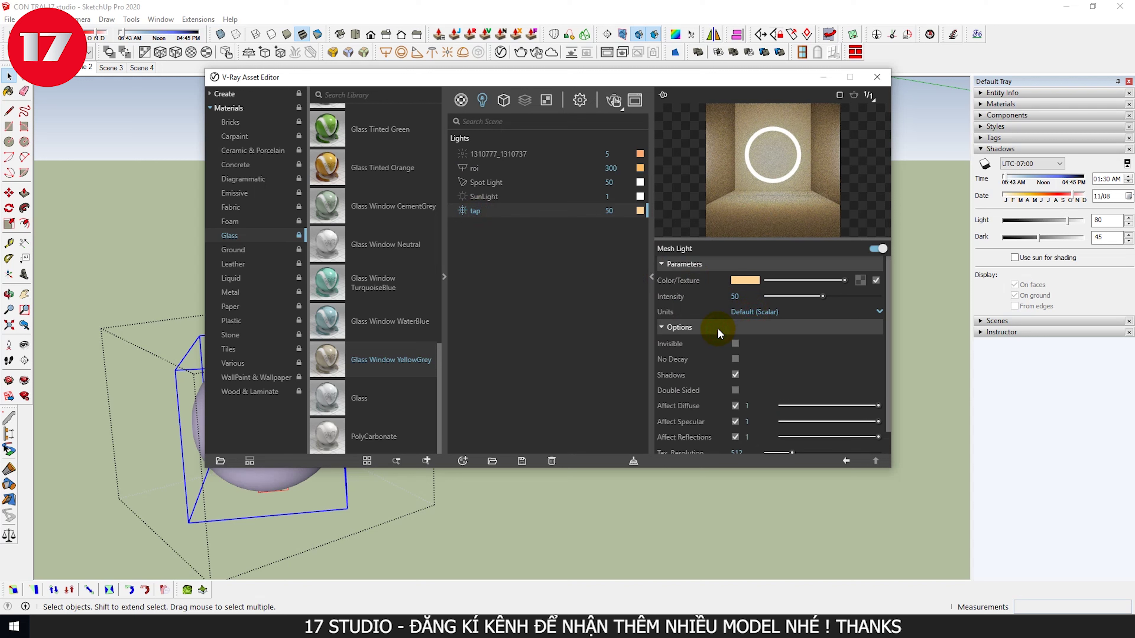
{"action": "scroll", "coordinate": [741, 351], "scroll_direction": "down", "scroll_amount": 1}
{"action": "left_click", "coordinate": [751, 304]}
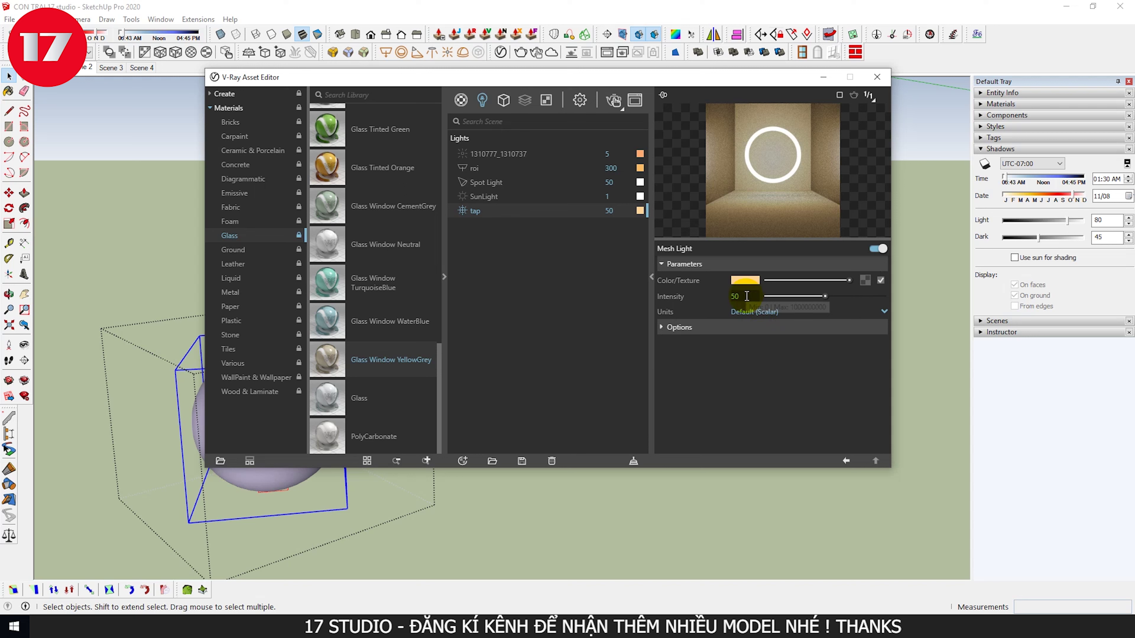
{"action": "left_click", "coordinate": [699, 298]}
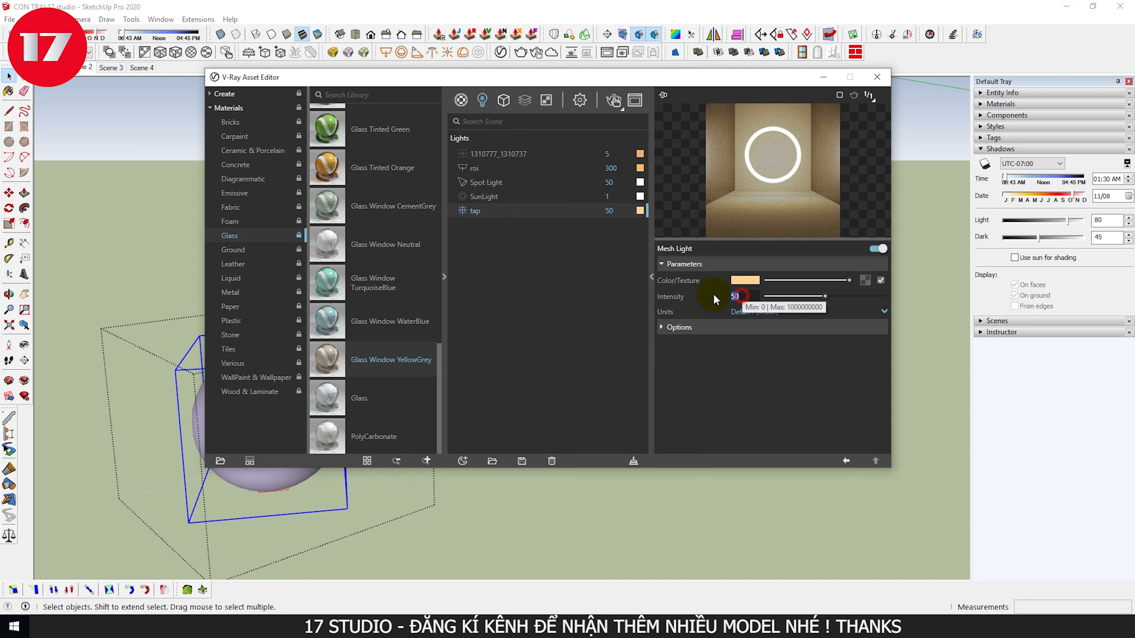
{"action": "left_click", "coordinate": [742, 280]}
{"action": "left_click", "coordinate": [745, 208]}
{"action": "left_click", "coordinate": [573, 286]}
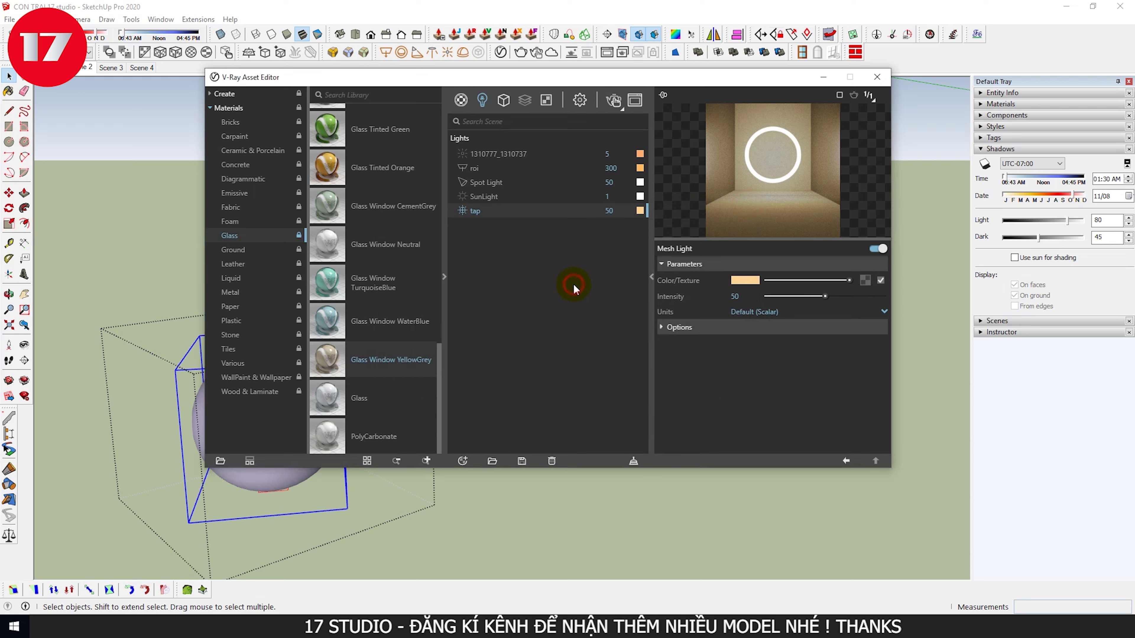
- Check the roi light's warm 2951 K colour in the Color Picker without changes
{"action": "left_click", "coordinate": [608, 170]}
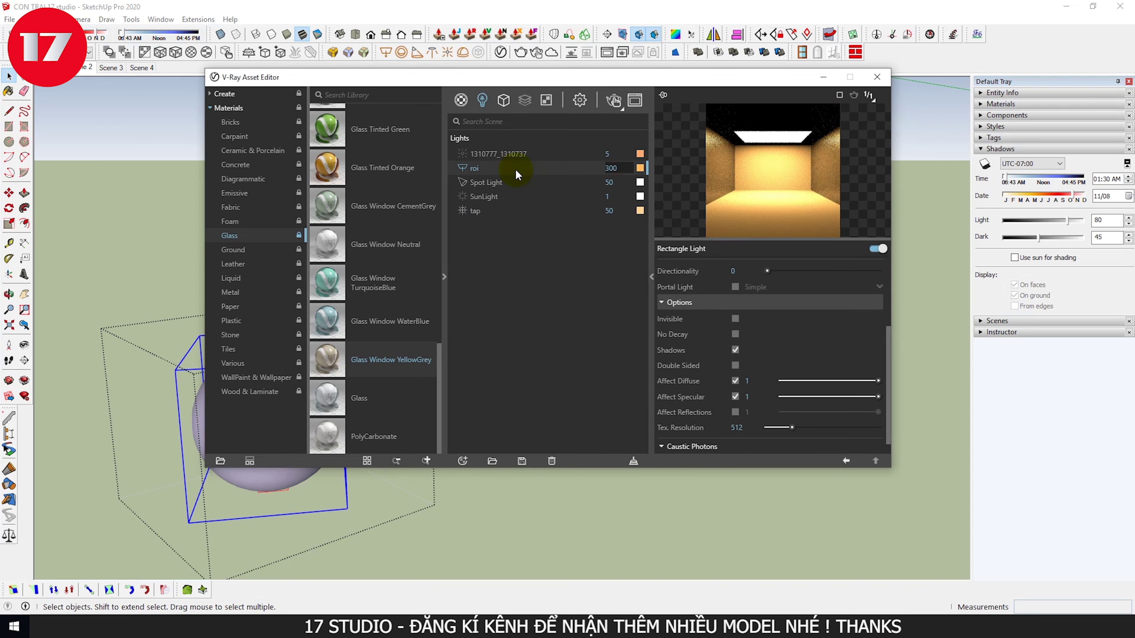
{"action": "left_click", "coordinate": [642, 166]}
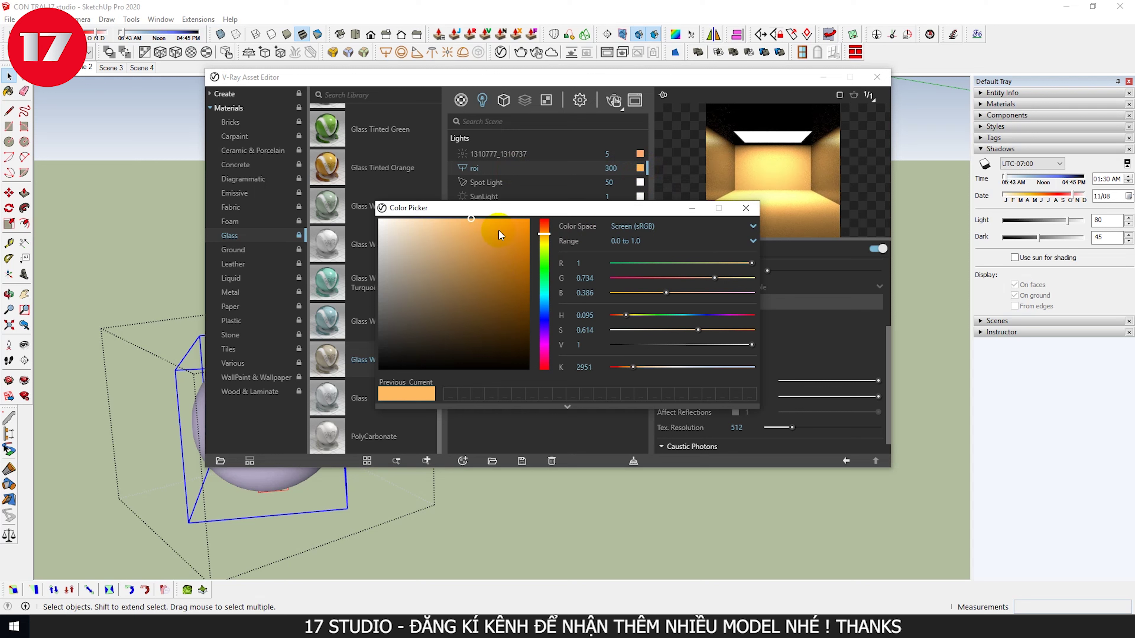
{"action": "left_click", "coordinate": [745, 210]}
{"action": "left_click", "coordinate": [532, 289]}
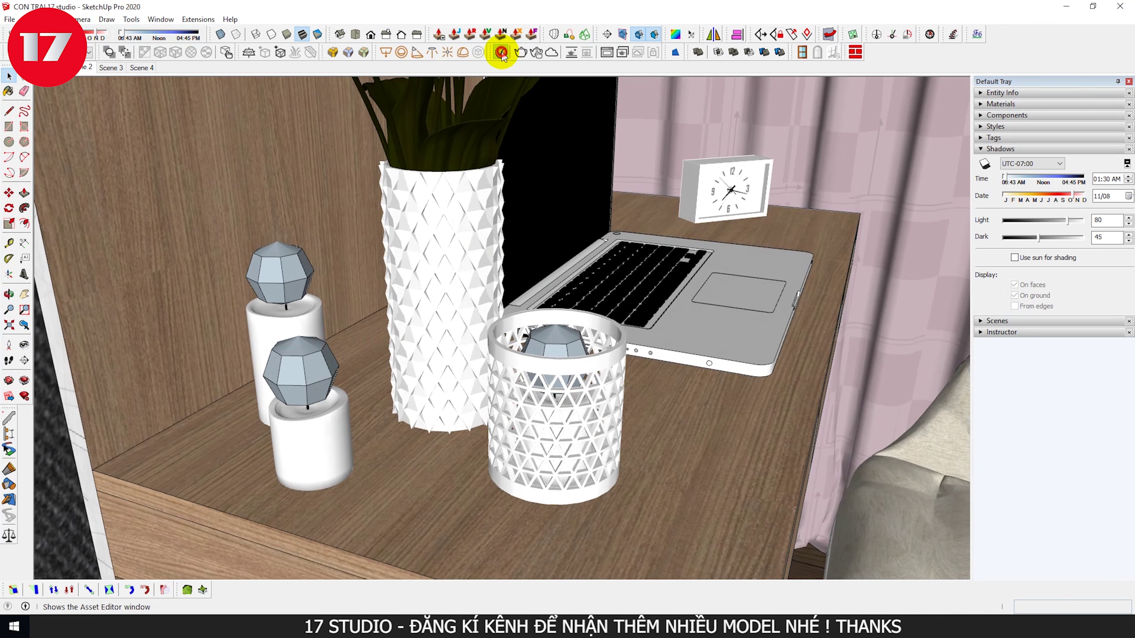
{"action": "left_click", "coordinate": [500, 52]}
{"action": "left_click", "coordinate": [480, 154]}
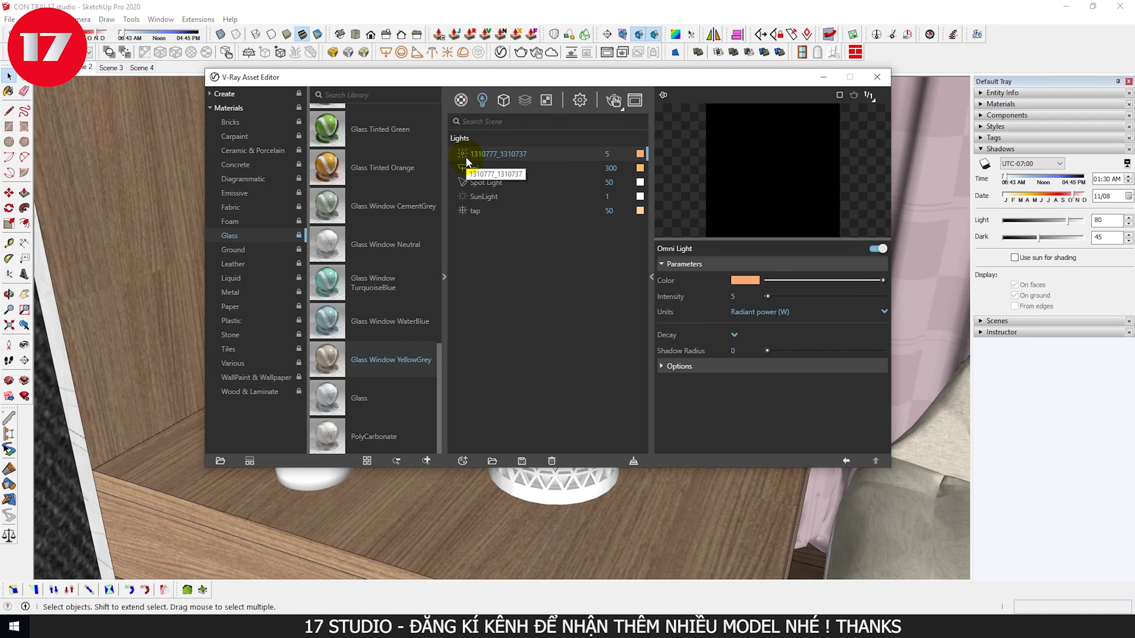
{"action": "left_click_drag", "start_coordinate": [514, 77], "coordinate": [898, 98]}
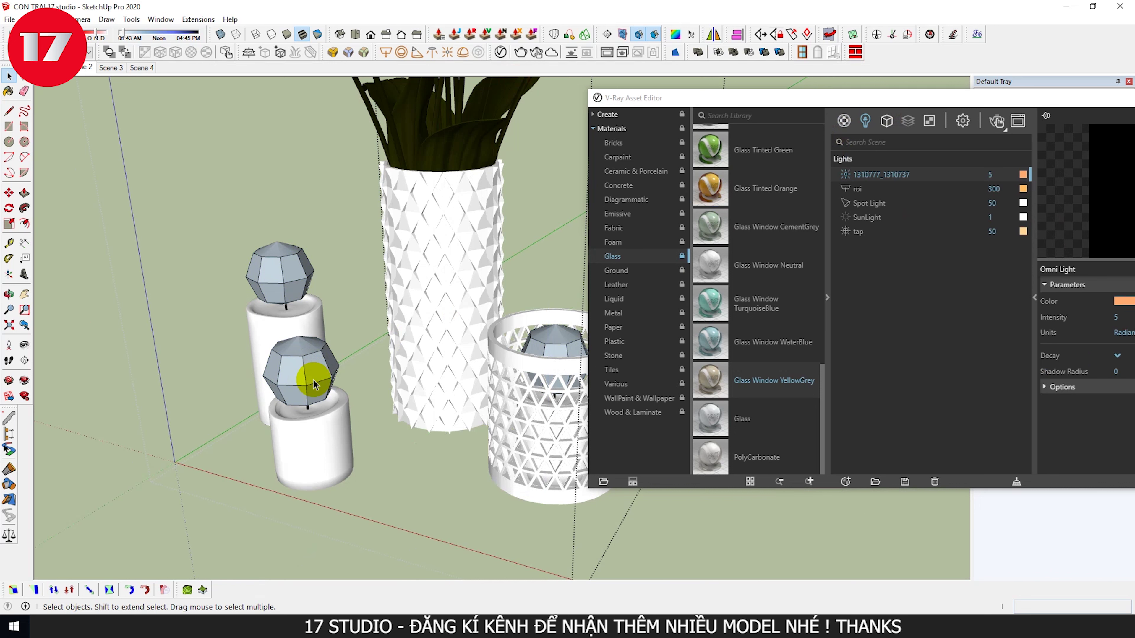
{"action": "left_click", "coordinate": [312, 385]}
{"action": "left_click", "coordinate": [539, 342]}
{"action": "mouse_move", "coordinate": [538, 342]}
{"action": "middle_mouse_down"}
{"action": "mouse_move", "coordinate": [446, 360]}
{"action": "mouse_move", "coordinate": [580, 377]}
{"action": "mouse_move", "coordinate": [553, 333]}
{"action": "middle_mouse_up"}
{"action": "scroll", "coordinate": [554, 342], "scroll_direction": "up", "scroll_amount": 3}
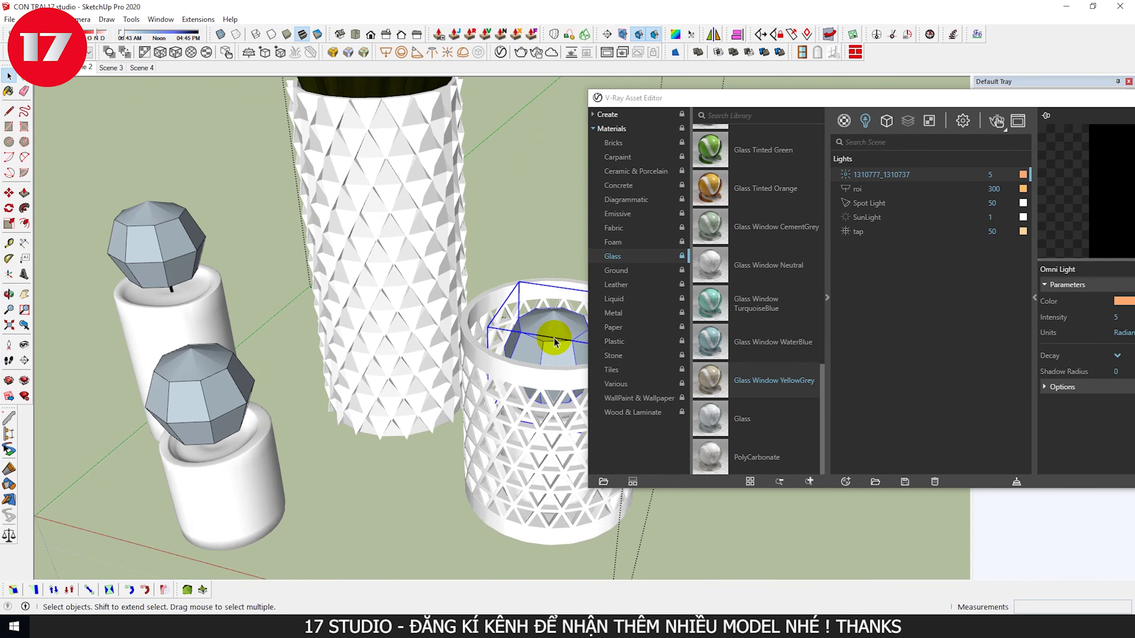
{"action": "scroll", "coordinate": [268, 380], "scroll_direction": "down", "scroll_amount": 4}
{"action": "left_click", "coordinate": [254, 385]}
{"action": "left_click_drag", "start_coordinate": [147, 215], "coordinate": [531, 558]}
{"action": "scroll", "coordinate": [451, 360], "scroll_direction": "up", "scroll_amount": 3}
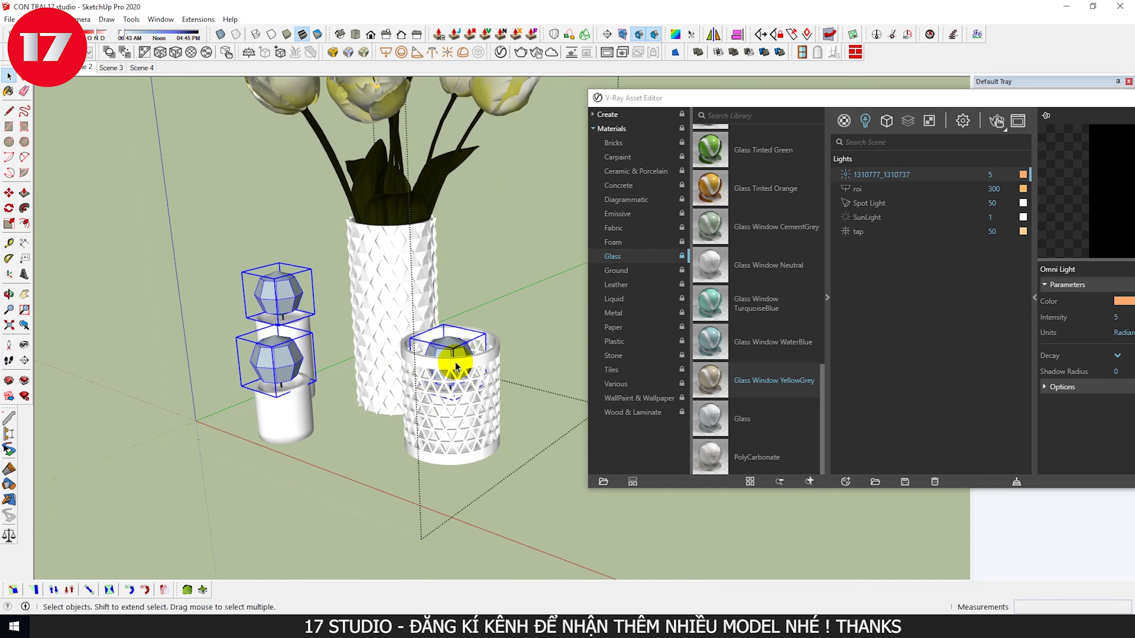
{"action": "left_click", "coordinate": [248, 263]}
{"action": "scroll", "coordinate": [424, 330], "scroll_direction": "up", "scroll_amount": 2}
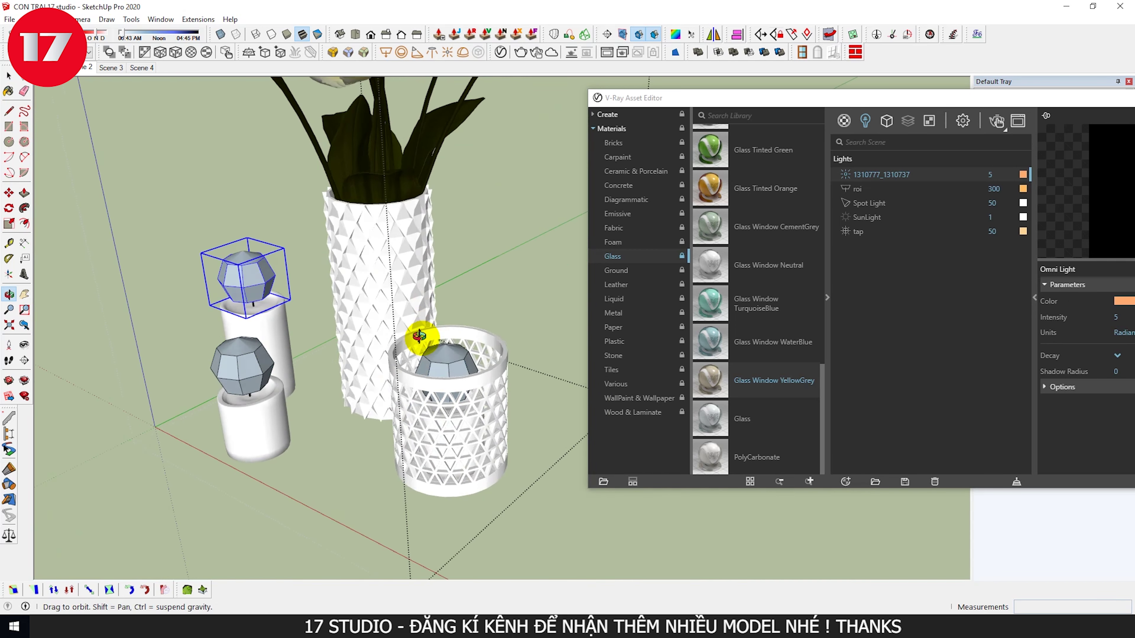
{"action": "left_click", "coordinate": [273, 287]}
{"action": "scroll", "coordinate": [297, 286], "scroll_direction": "up", "scroll_amount": 2}
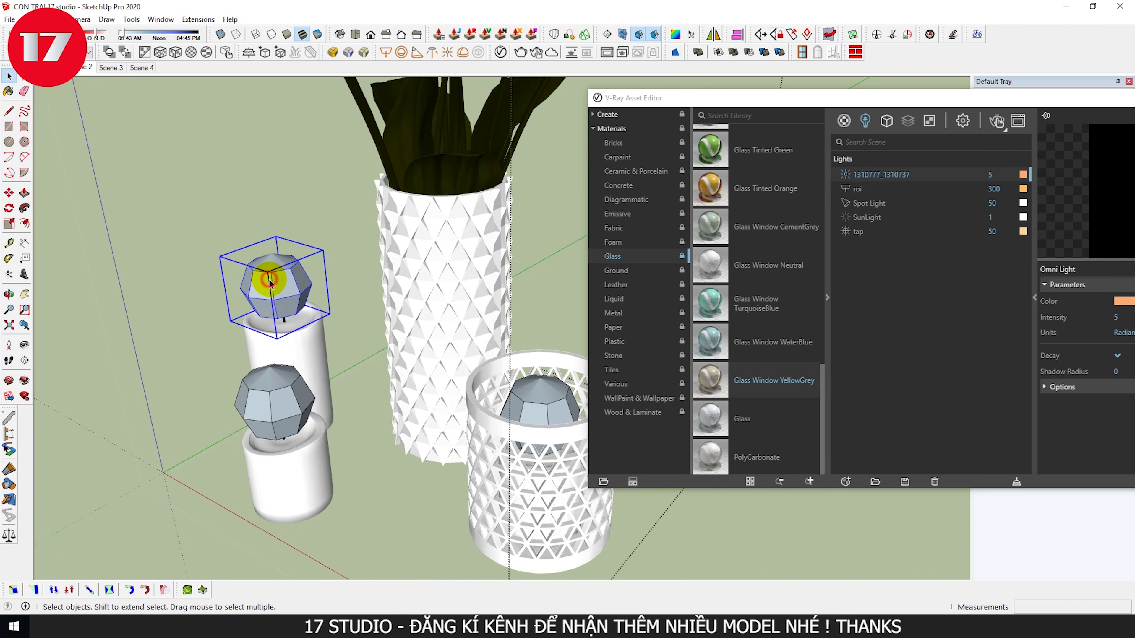
{"action": "left_click", "coordinate": [295, 427]}
{"action": "left_click", "coordinate": [544, 404]}
{"action": "scroll", "coordinate": [438, 398], "scroll_direction": "down", "scroll_amount": 3}
{"action": "scroll", "coordinate": [450, 271], "scroll_direction": "down", "scroll_amount": 2}
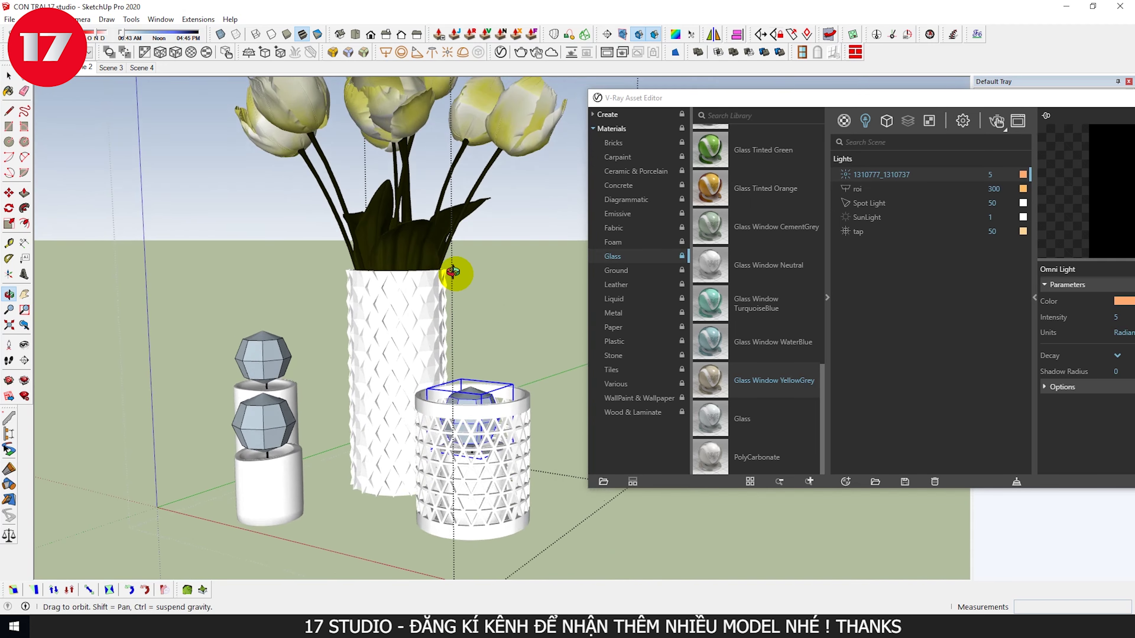
{"action": "scroll", "coordinate": [451, 271], "scroll_direction": "down", "scroll_amount": 3}
{"action": "middle_click_drag", "start_coordinate": [288, 389], "coordinate": [267, 395]}
{"action": "left_click", "coordinate": [268, 394]}
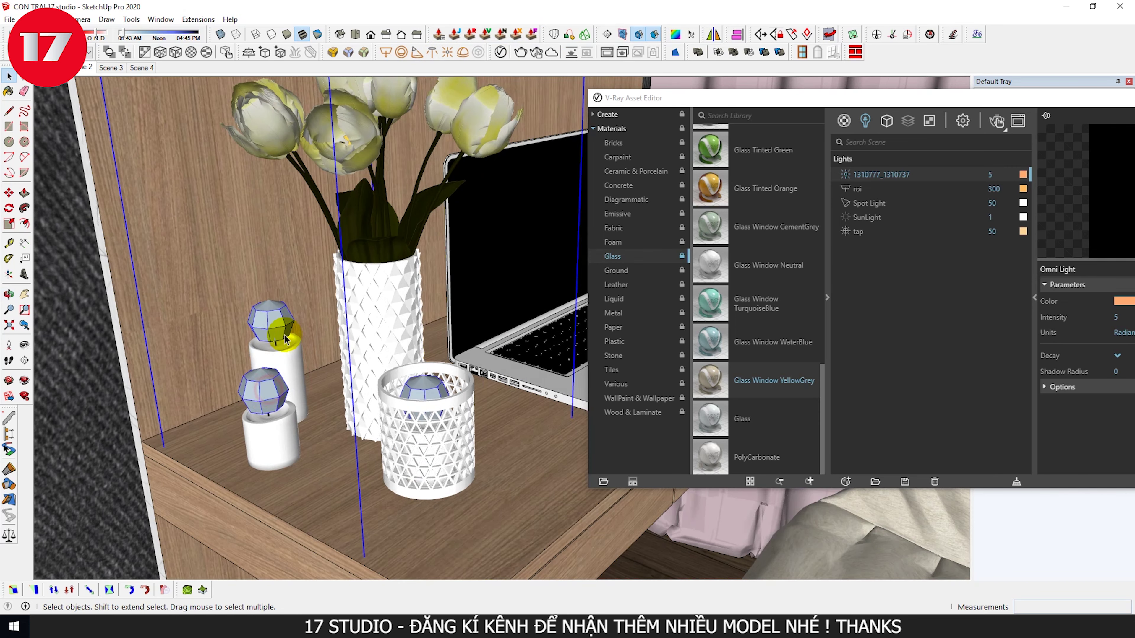
{"action": "mouse_move", "coordinate": [277, 405]}
{"action": "middle_mouse_down"}
{"action": "mouse_move", "coordinate": [199, 461]}
{"action": "mouse_move", "coordinate": [198, 393]}
{"action": "middle_mouse_up"}
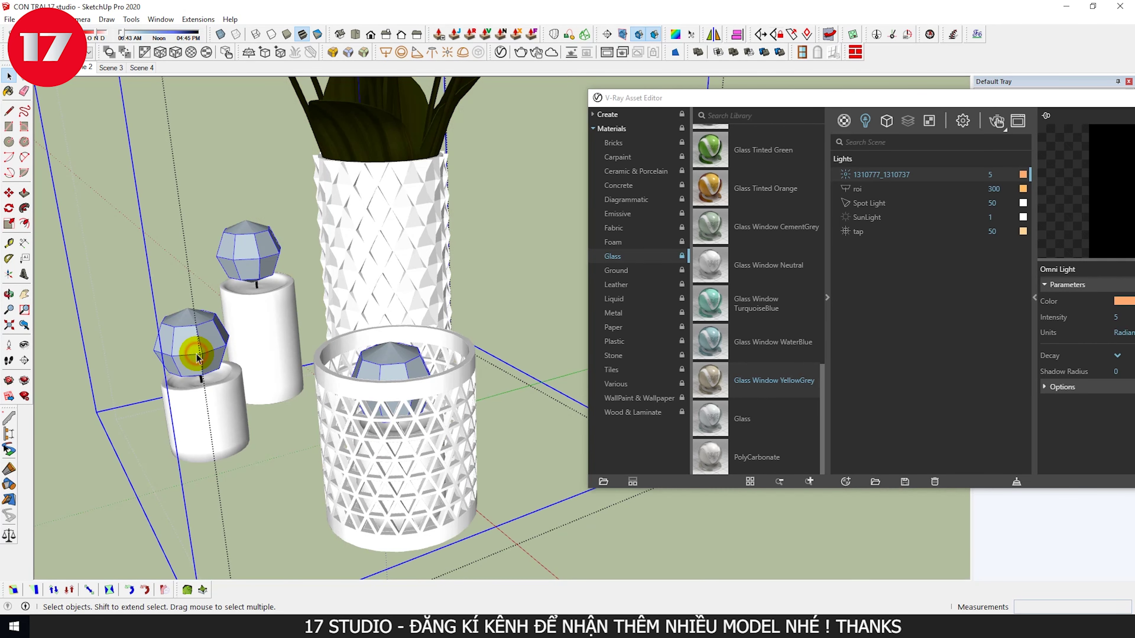
{"action": "left_click", "coordinate": [196, 356]}
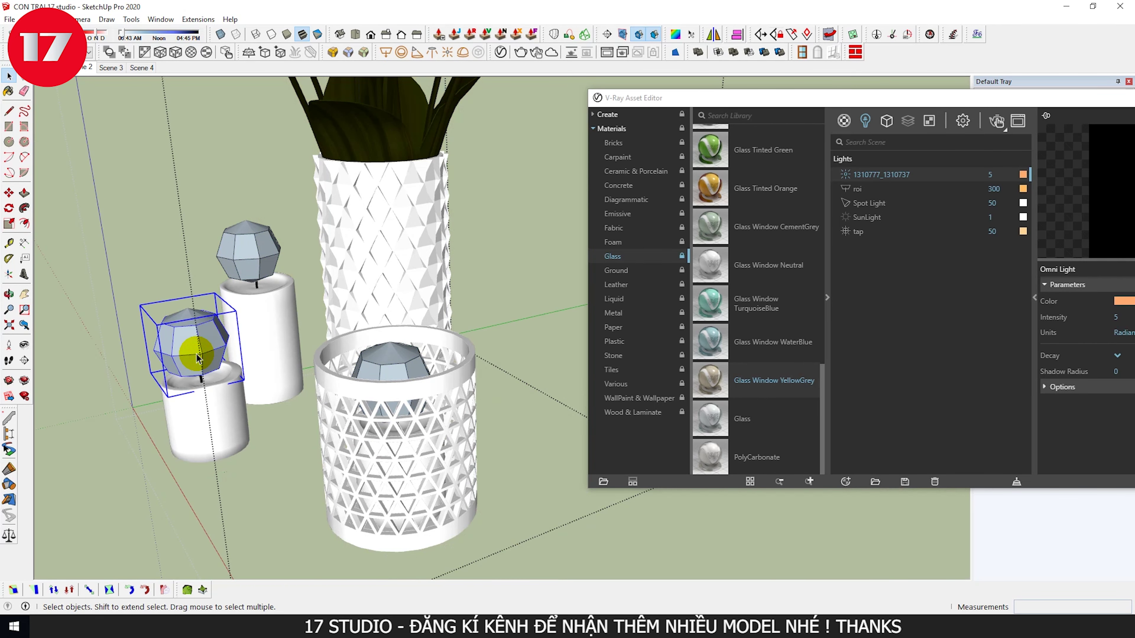
{"action": "key", "text": "Delete"}
{"action": "middle_click_drag", "start_coordinate": [196, 365], "coordinate": [340, 349]}
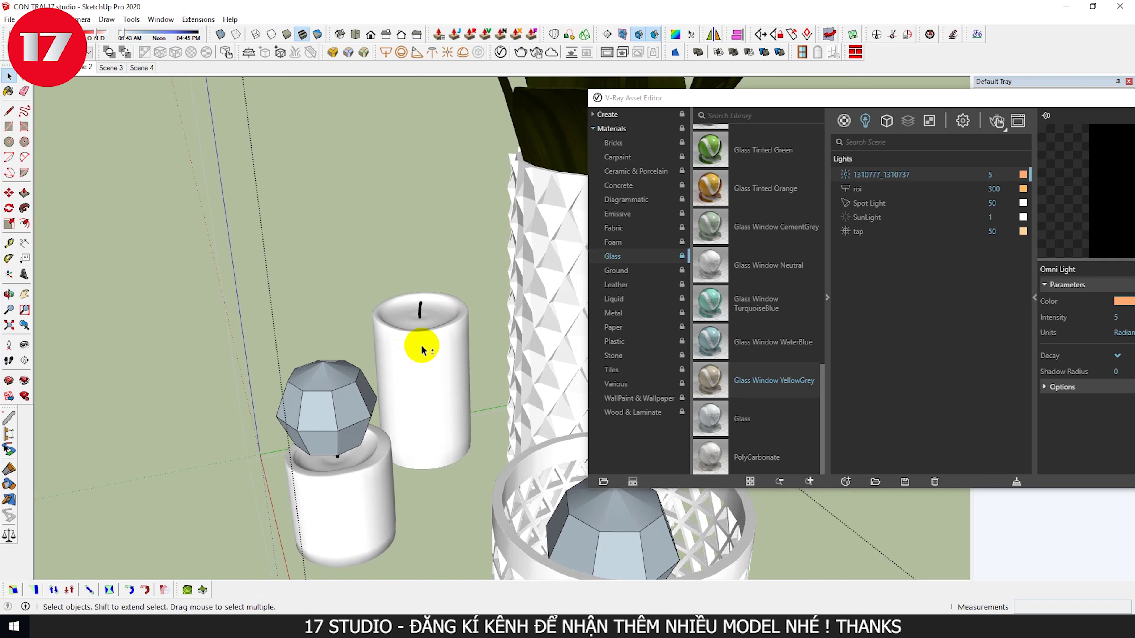
{"action": "key", "text": "ctrl+z"}
{"action": "scroll", "coordinate": [489, 431], "scroll_direction": "down", "scroll_amount": 3}
{"action": "scroll", "coordinate": [336, 310], "scroll_direction": "up", "scroll_amount": 2}
{"action": "scroll", "coordinate": [336, 309], "scroll_direction": "down", "scroll_amount": 2}
{"action": "scroll", "coordinate": [337, 310], "scroll_direction": "up", "scroll_amount": 2}
{"action": "scroll", "coordinate": [339, 310], "scroll_direction": "up", "scroll_amount": 1}
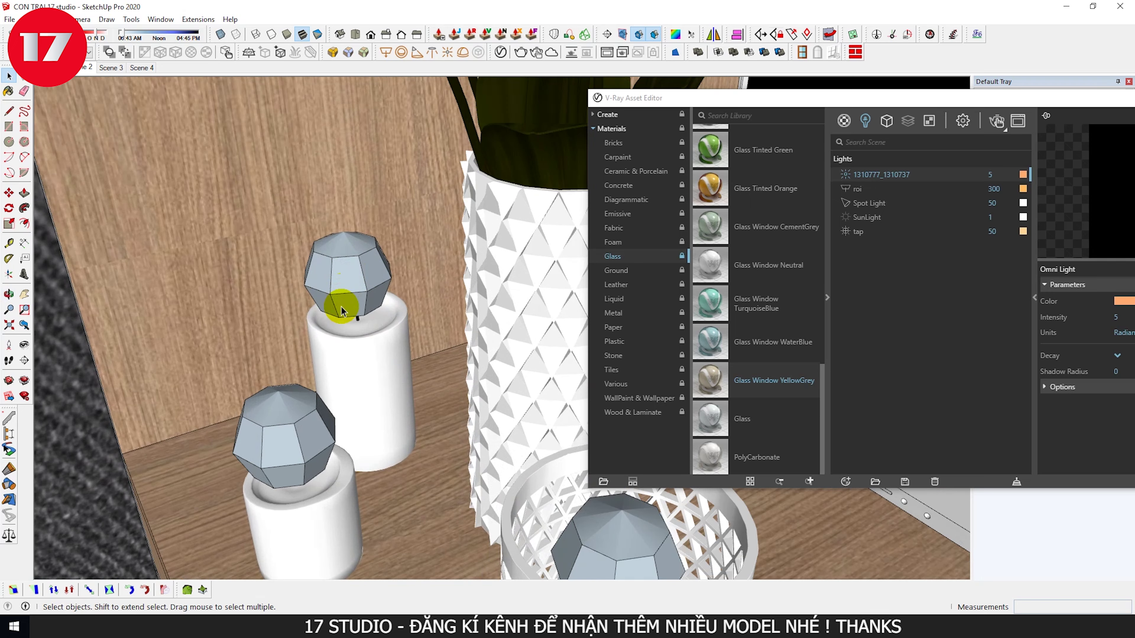
{"action": "mouse_move", "coordinate": [342, 310]}
{"action": "middle_mouse_down"}
{"action": "mouse_move", "coordinate": [444, 182]}
{"action": "mouse_move", "coordinate": [425, 261]}
{"action": "mouse_move", "coordinate": [361, 314]}
{"action": "middle_mouse_up"}
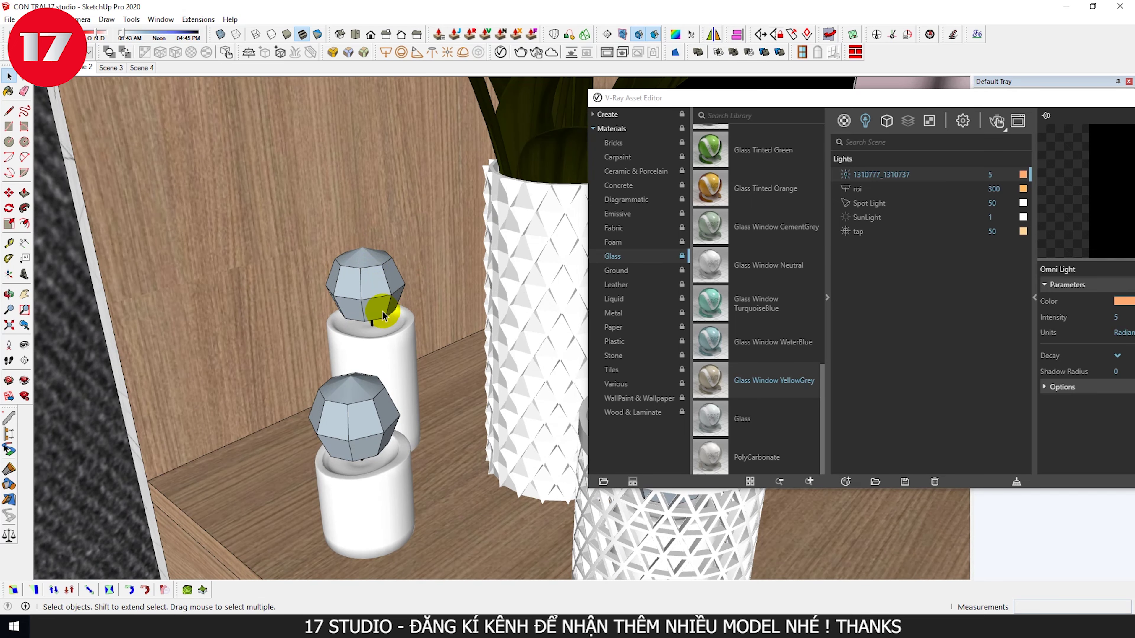
{"action": "scroll", "coordinate": [384, 308], "scroll_direction": "down", "scroll_amount": 2}
{"action": "scroll", "coordinate": [355, 297], "scroll_direction": "down", "scroll_amount": 2}
{"action": "scroll", "coordinate": [332, 287], "scroll_direction": "down", "scroll_amount": 2}
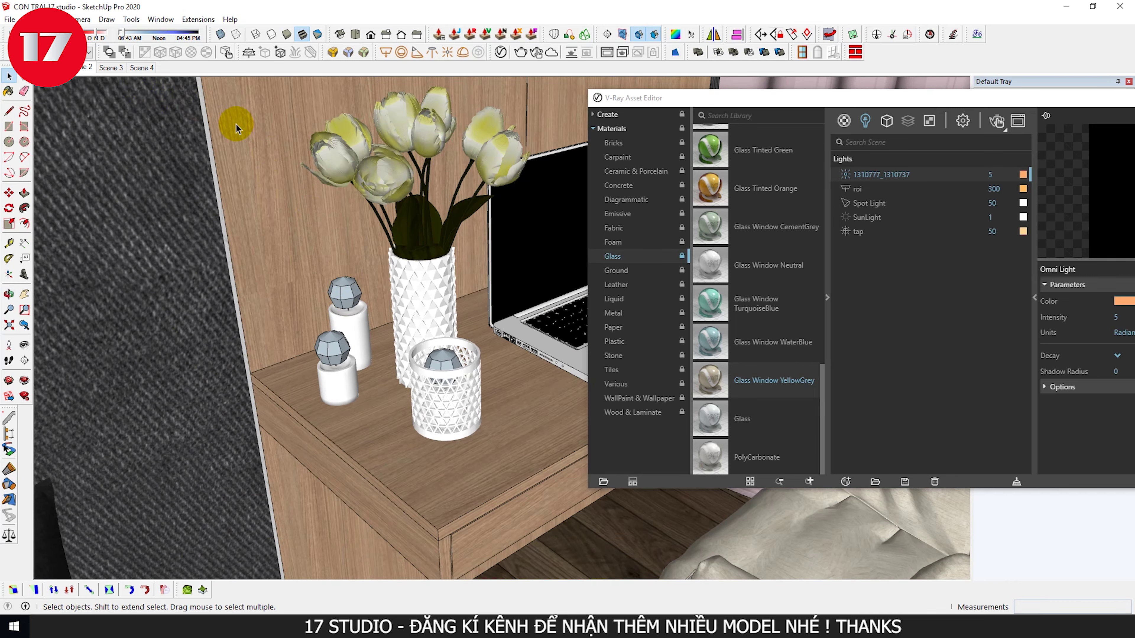
{"action": "left_click", "coordinate": [97, 69]}
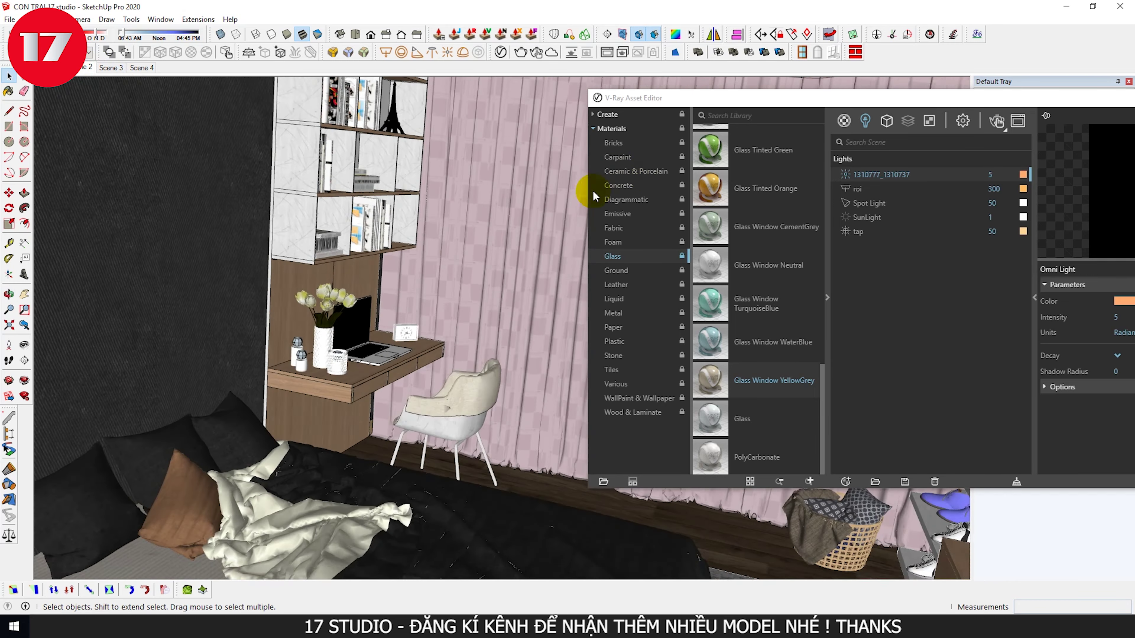
- Inspect the Spot Light, 1310777_1310737 and roi light settings, then minimize the asset editor
{"action": "key", "text": "shift+l"}
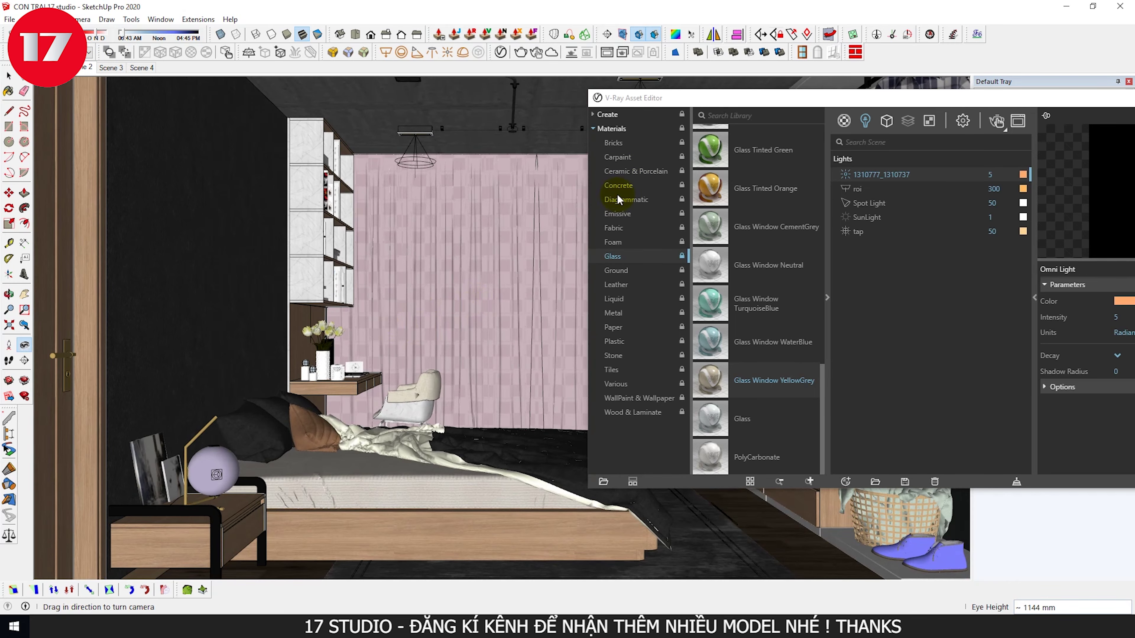
{"action": "left_click_drag", "start_coordinate": [997, 105], "coordinate": [480, 134]}
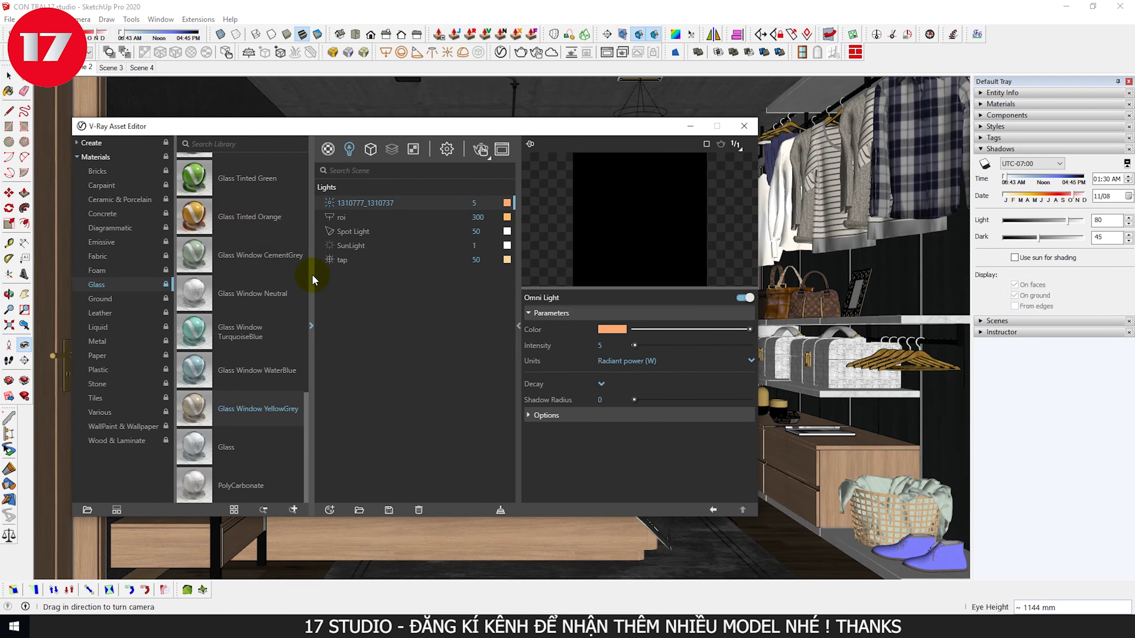
{"action": "left_click", "coordinate": [346, 231]}
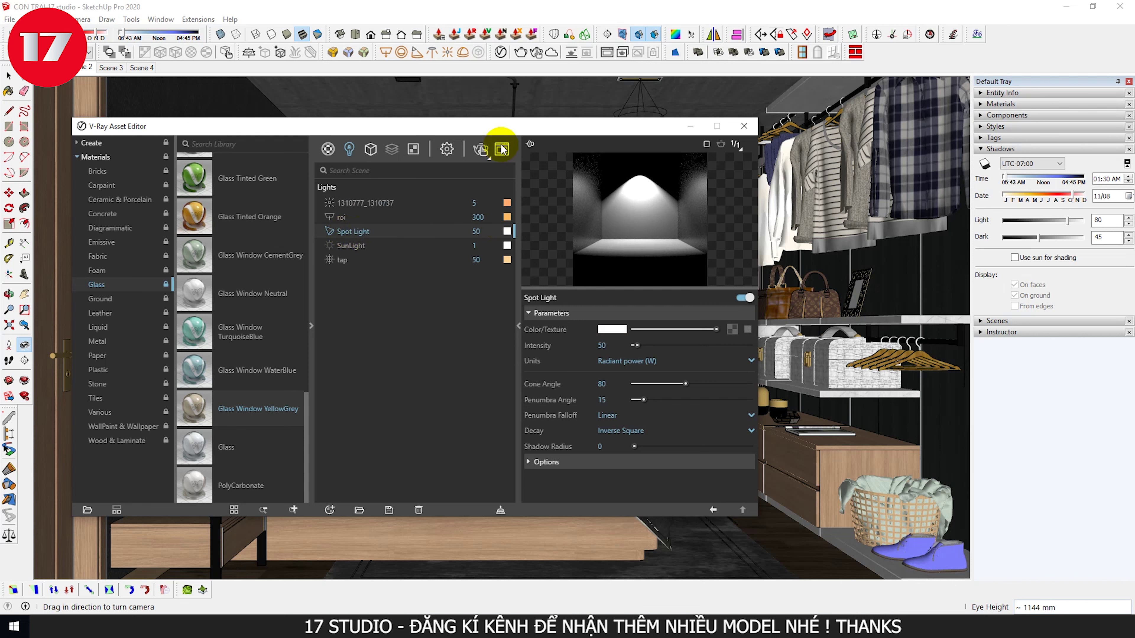
{"action": "left_click", "coordinate": [348, 217]}
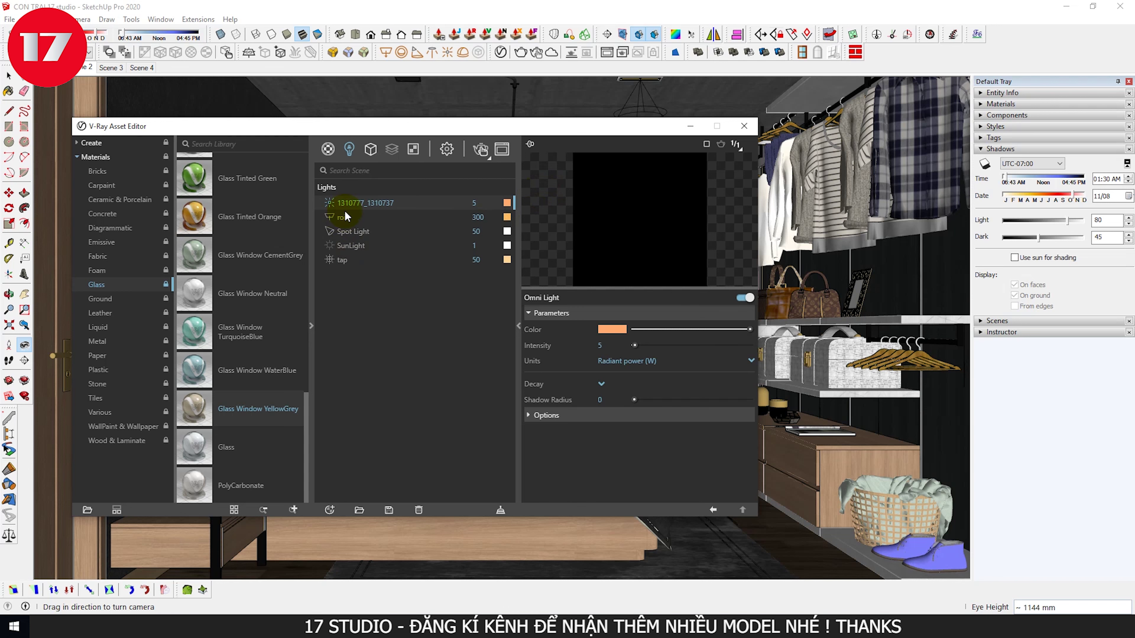
{"action": "left_click", "coordinate": [342, 218]}
{"action": "left_click", "coordinate": [365, 203]}
{"action": "left_click", "coordinate": [690, 126]}
- Hide the left and right curtain panels, then restore them via the scene tab
{"action": "key", "text": "space"}
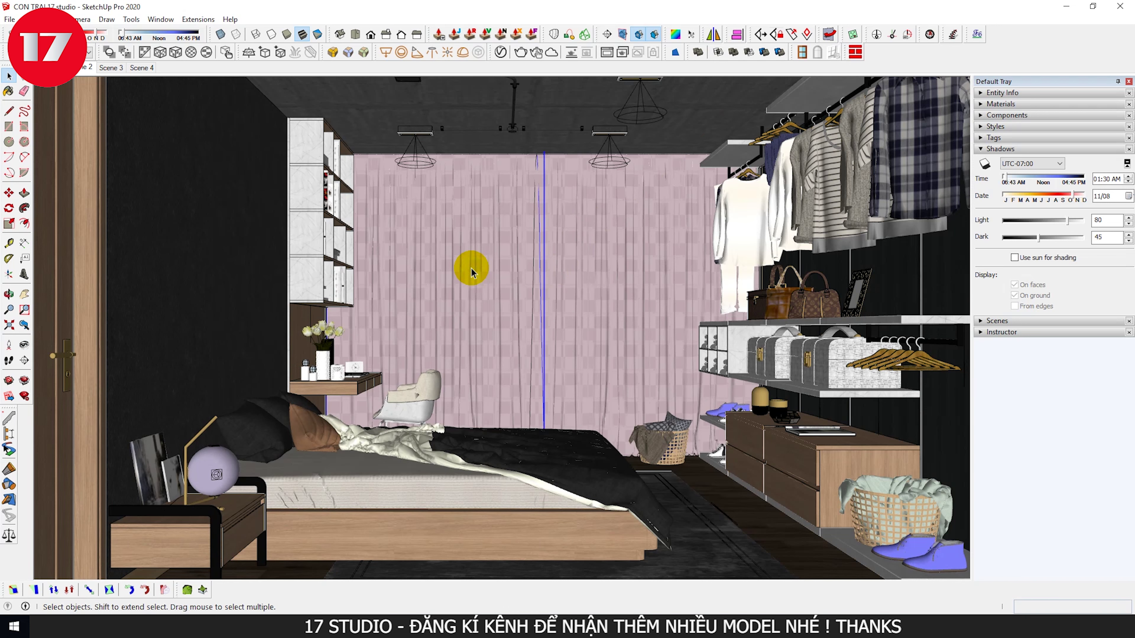
{"action": "key", "text": "Delete"}
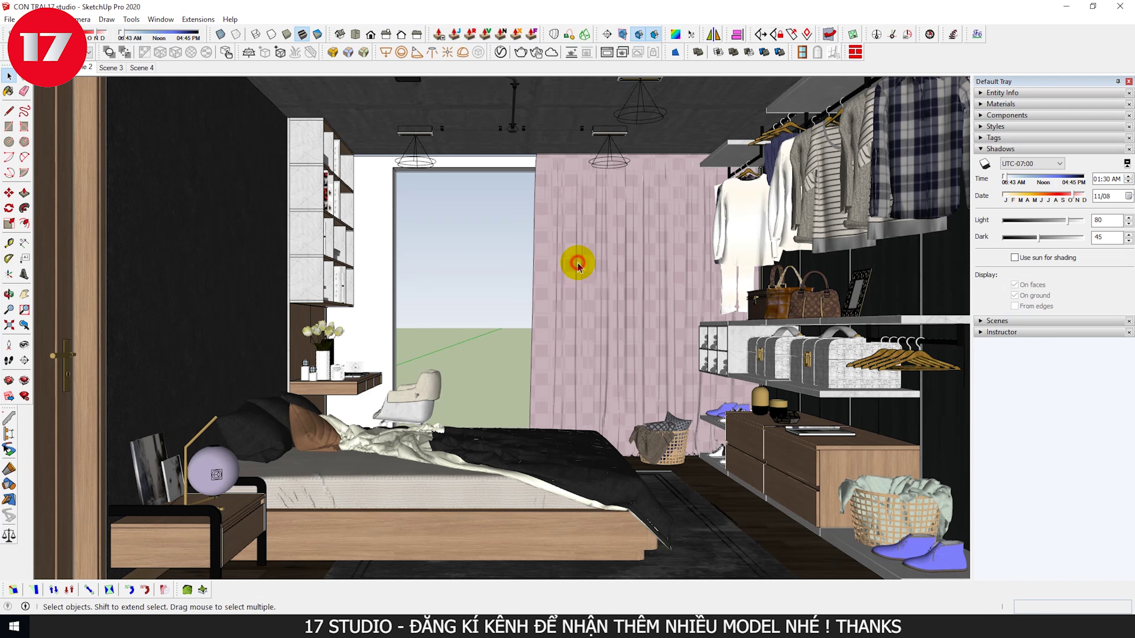
{"action": "left_click", "coordinate": [576, 261]}
{"action": "key", "text": "Delete"}
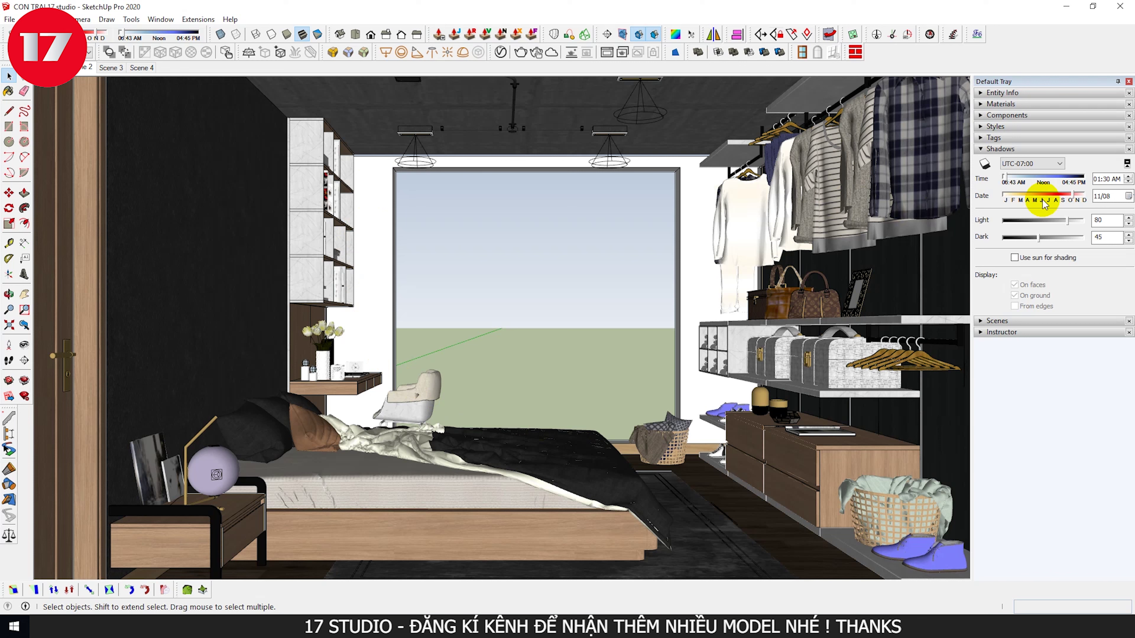
{"action": "left_click", "coordinate": [82, 69]}
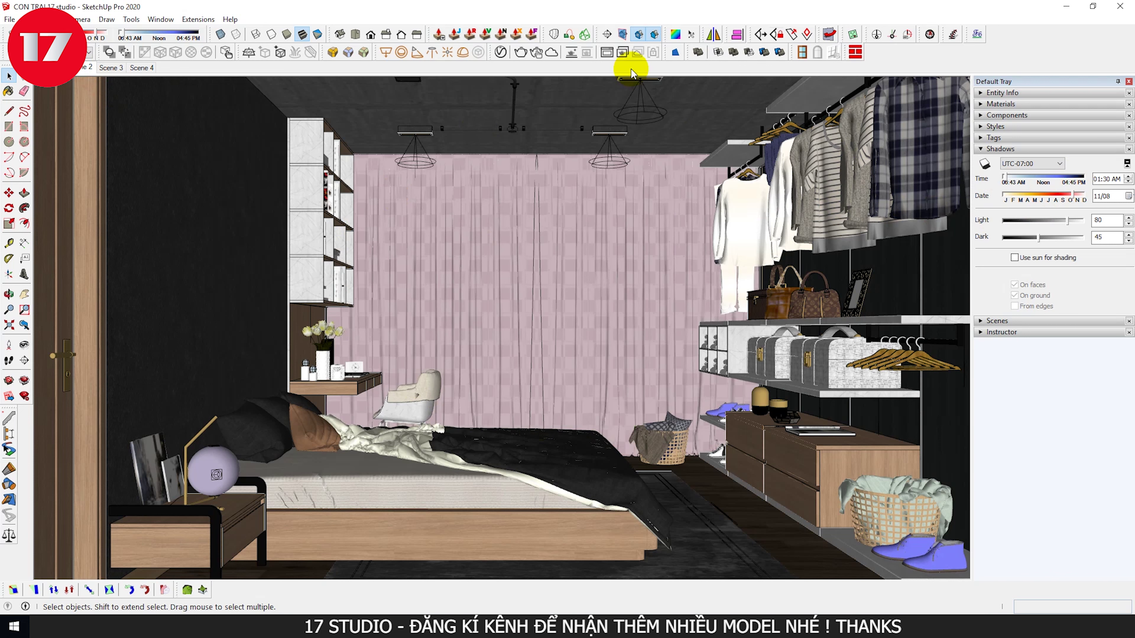
- Open V-Ray render settings and check Render Output at 2000 × 1500 with 4:3 aspect ratio
{"action": "left_click", "coordinate": [608, 50]}
{"action": "left_click", "coordinate": [501, 51]}
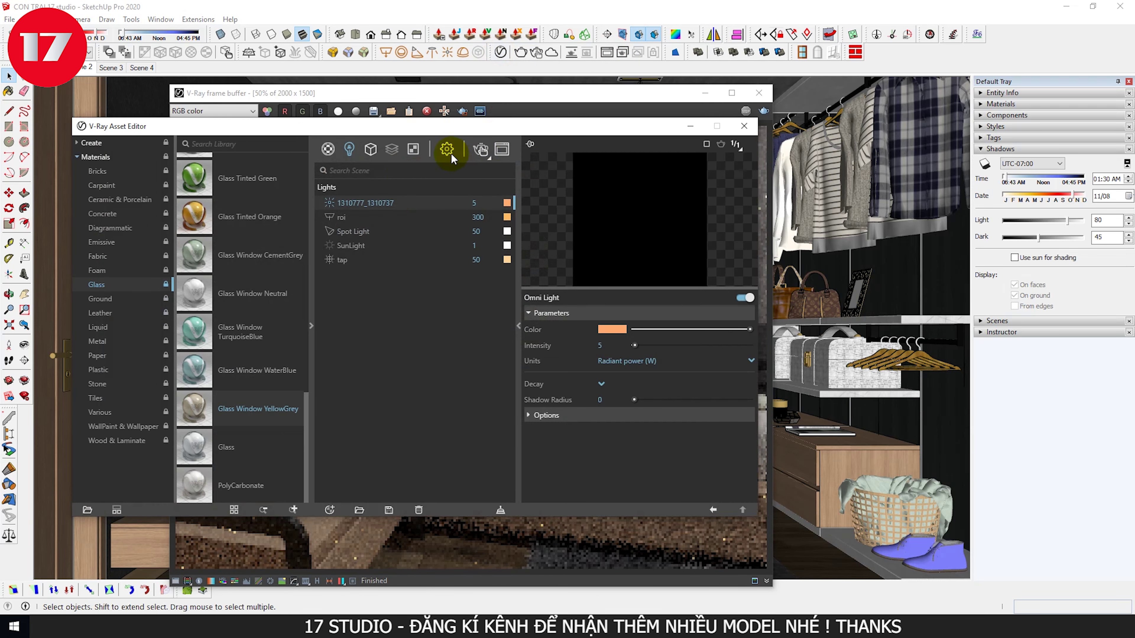
{"action": "left_click", "coordinate": [447, 150]}
{"action": "left_click", "coordinate": [360, 206]}
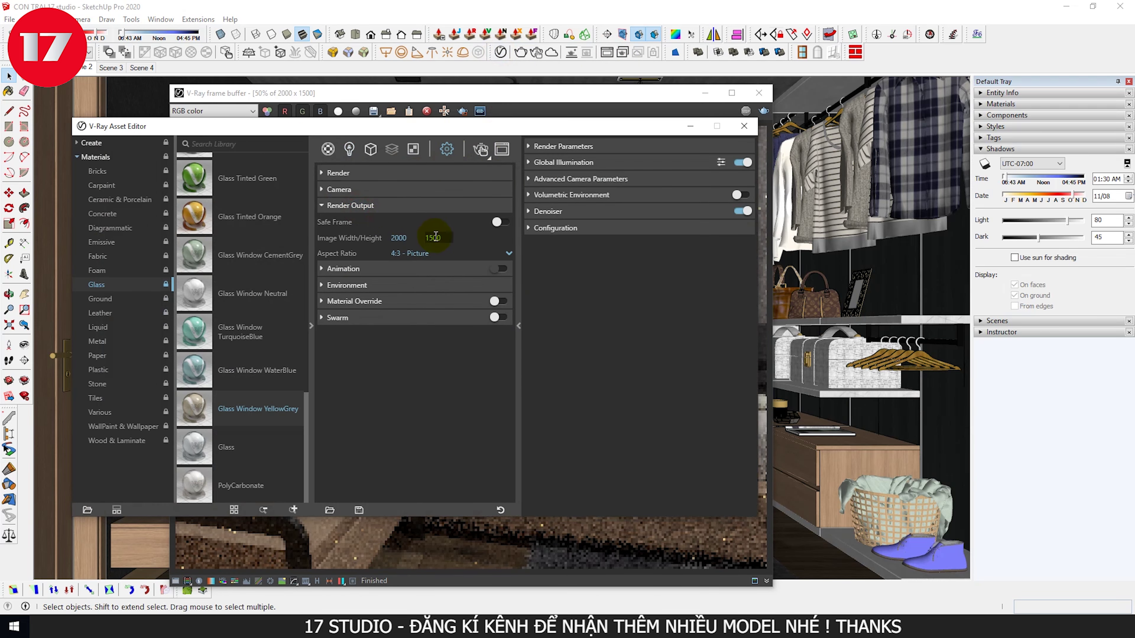
{"action": "left_click", "coordinate": [415, 254]}
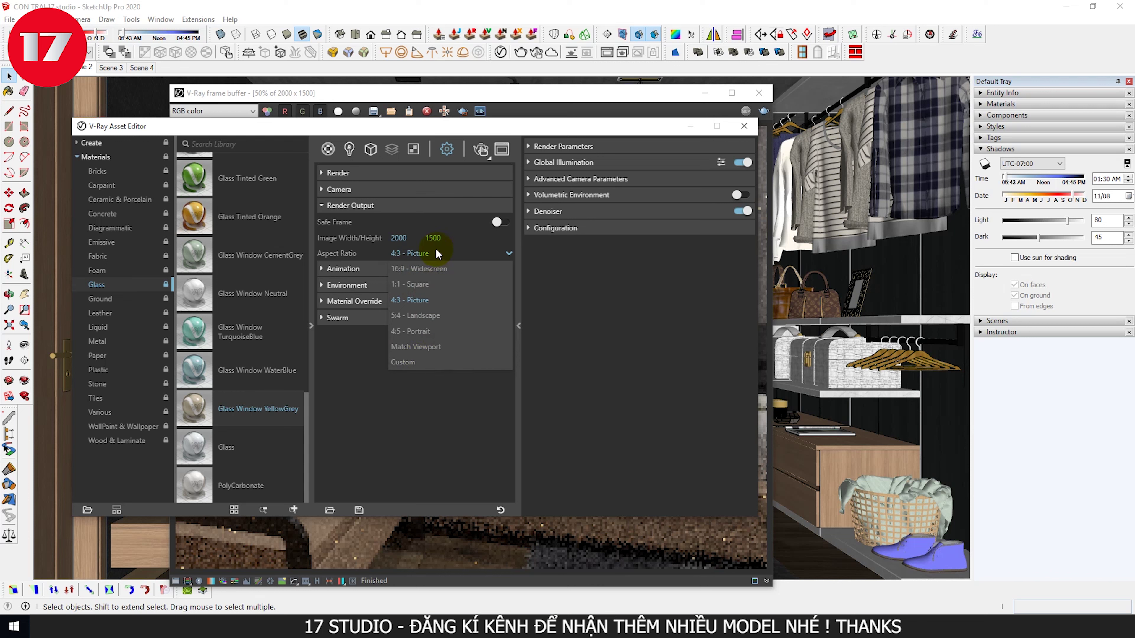
{"action": "left_click", "coordinate": [404, 204]}
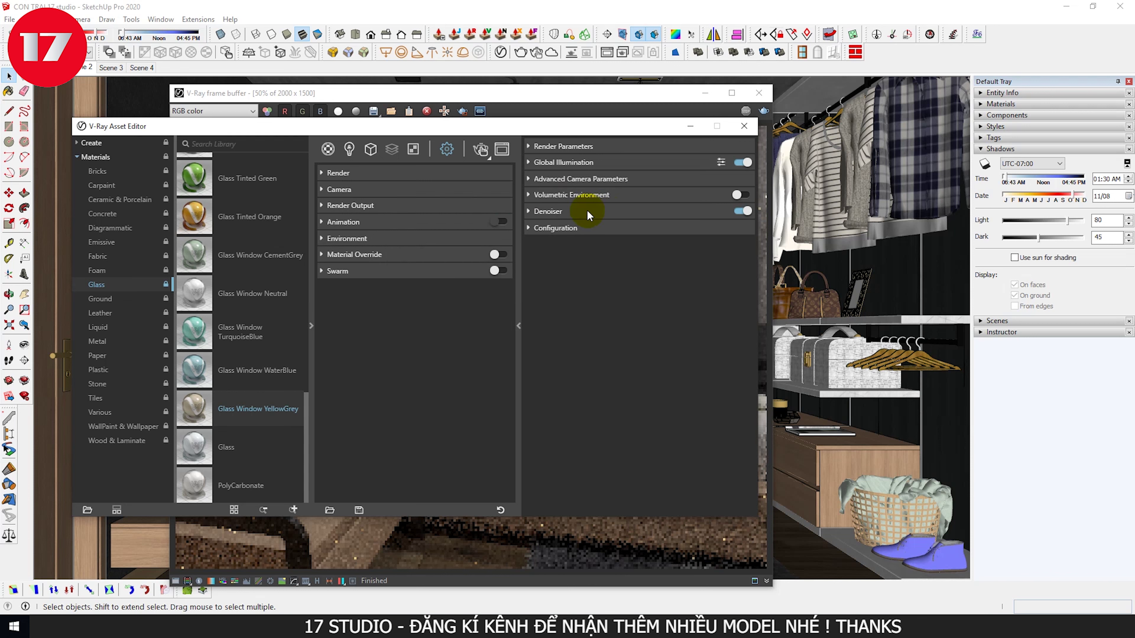
- Expand Global Illumination, Advanced Camera Parameters and Ambient Occlusion in V-Ray settings
{"action": "left_click", "coordinate": [557, 145]}
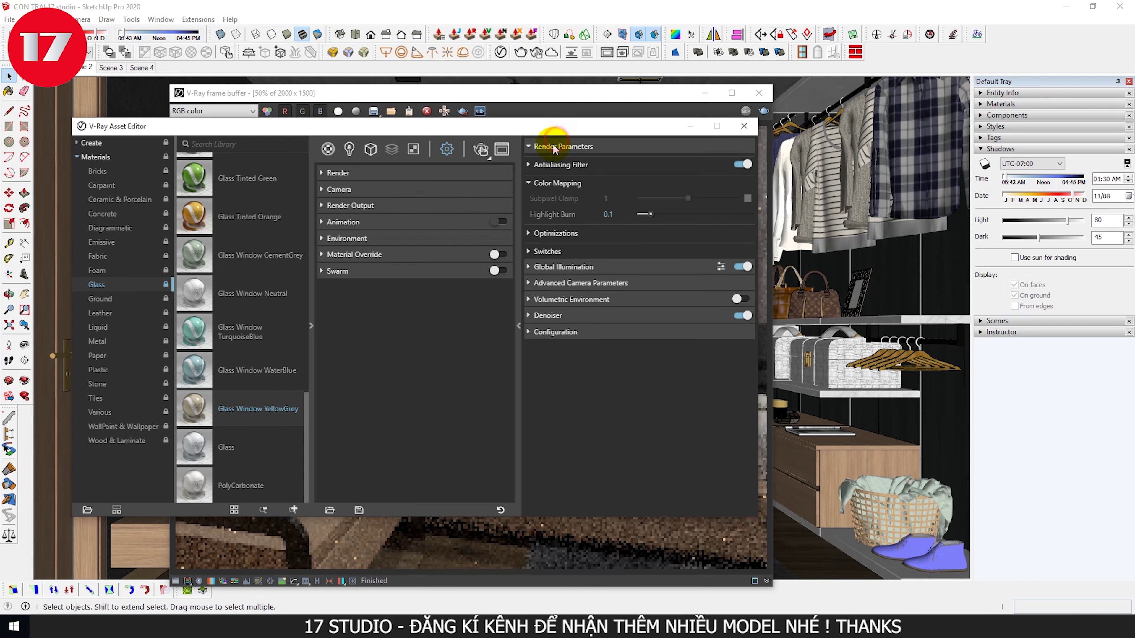
{"action": "left_click", "coordinate": [561, 165]}
{"action": "left_click", "coordinate": [557, 163]}
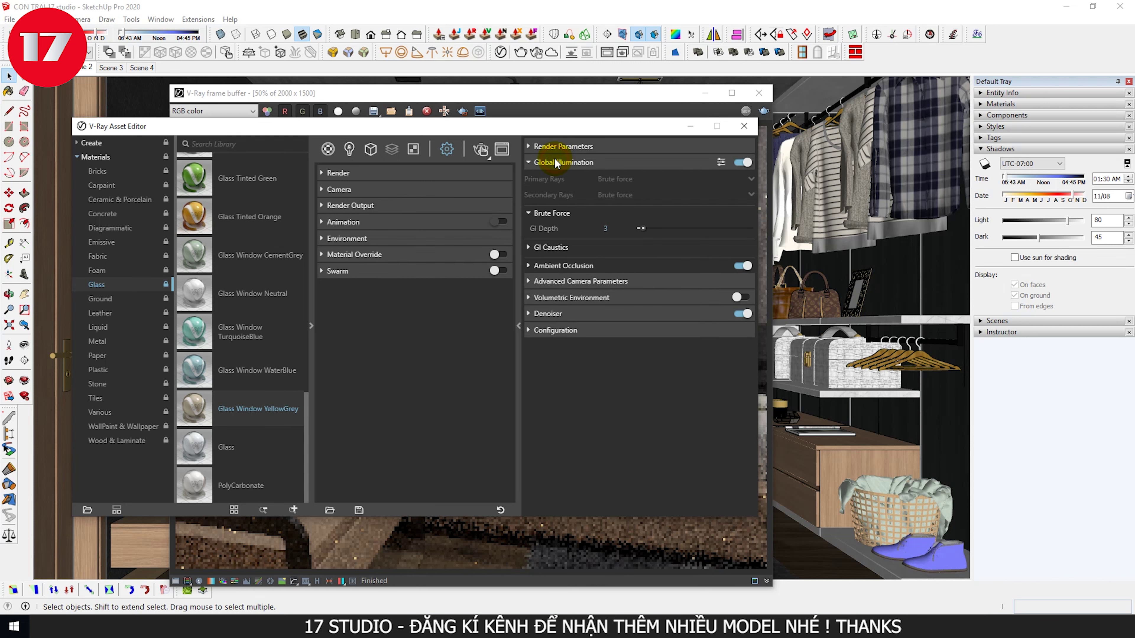
{"action": "left_click", "coordinate": [563, 281]}
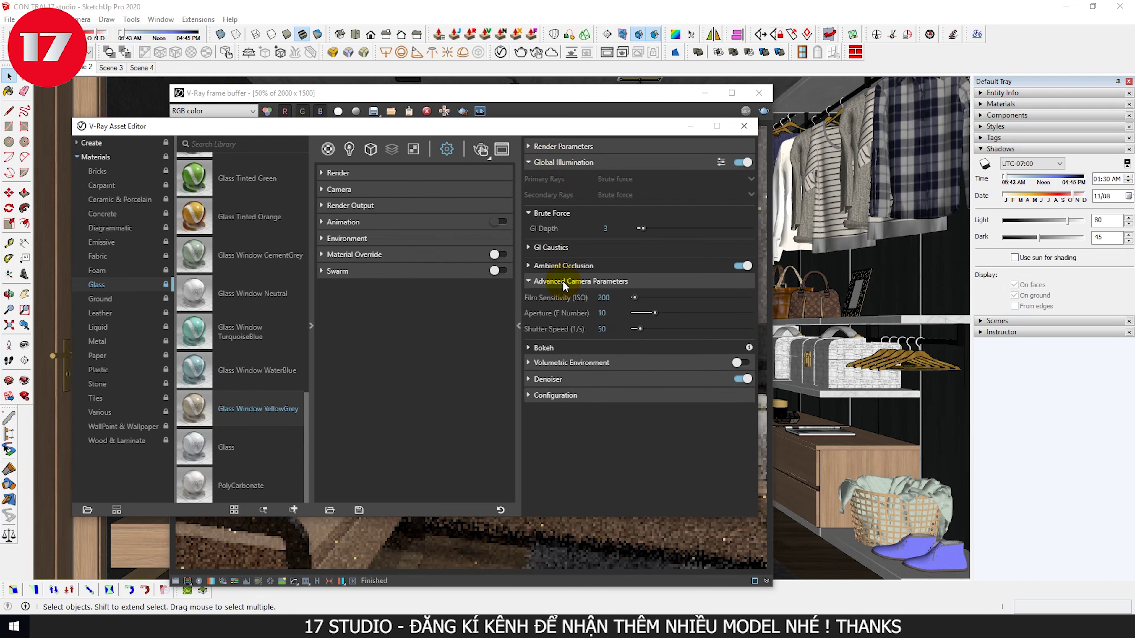
{"action": "left_click", "coordinate": [564, 282]}
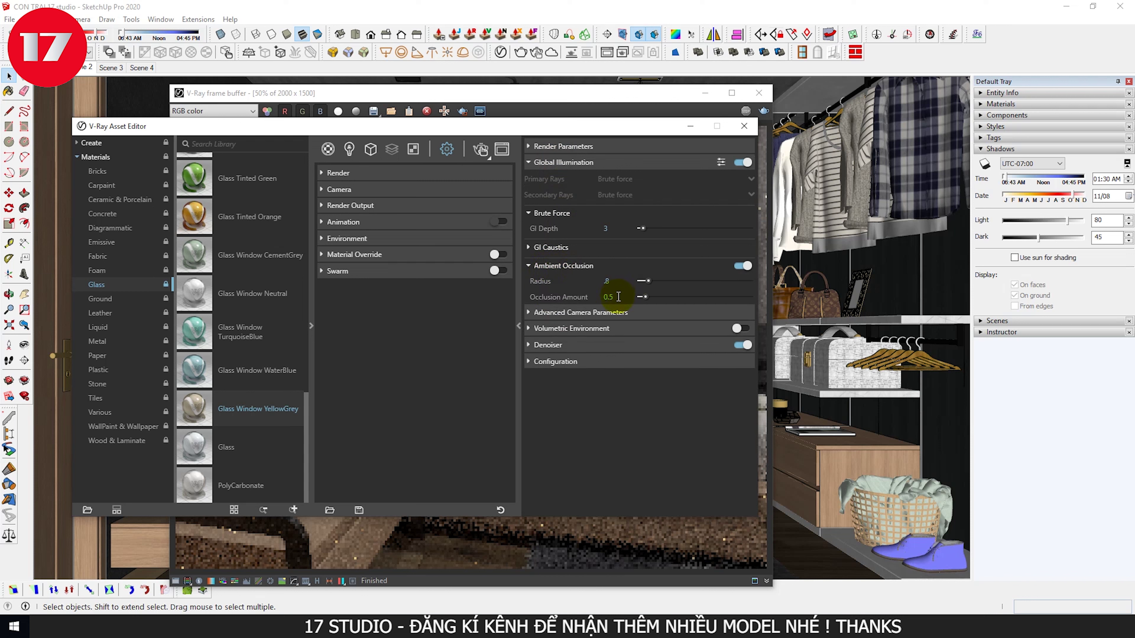
- Orbit around the wardrobe and check ambient occlusion Radius 0.8 and Amount 0.5
{"action": "left_click", "coordinate": [849, 465]}
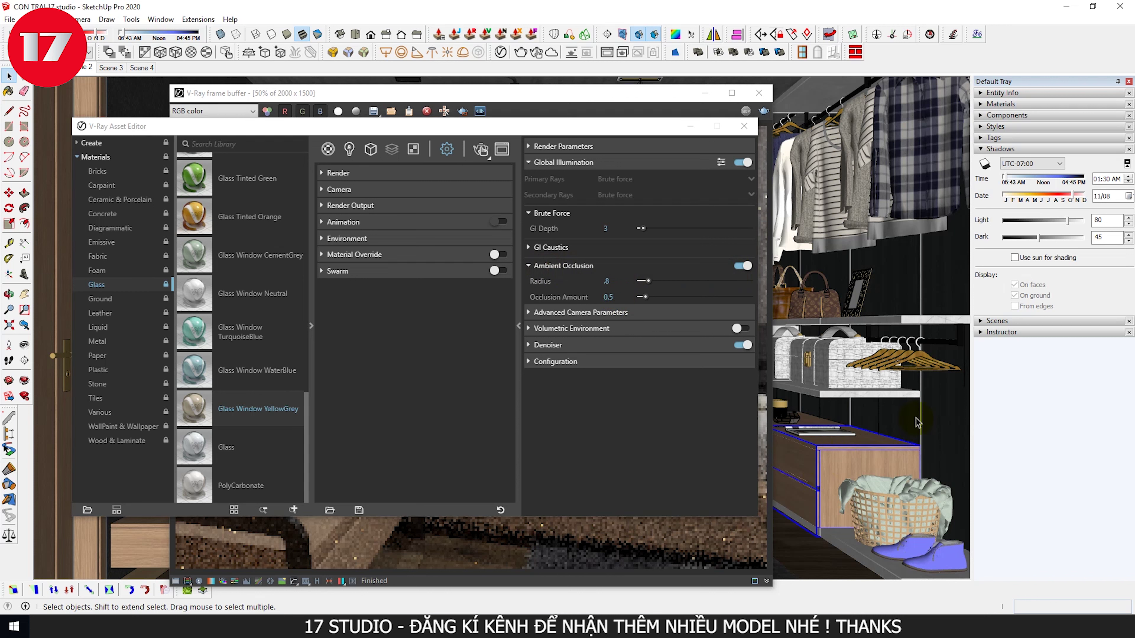
{"action": "mouse_move", "coordinate": [911, 277]}
{"action": "middle_mouse_down"}
{"action": "mouse_move", "coordinate": [874, 305]}
{"action": "mouse_move", "coordinate": [829, 398]}
{"action": "middle_mouse_up"}
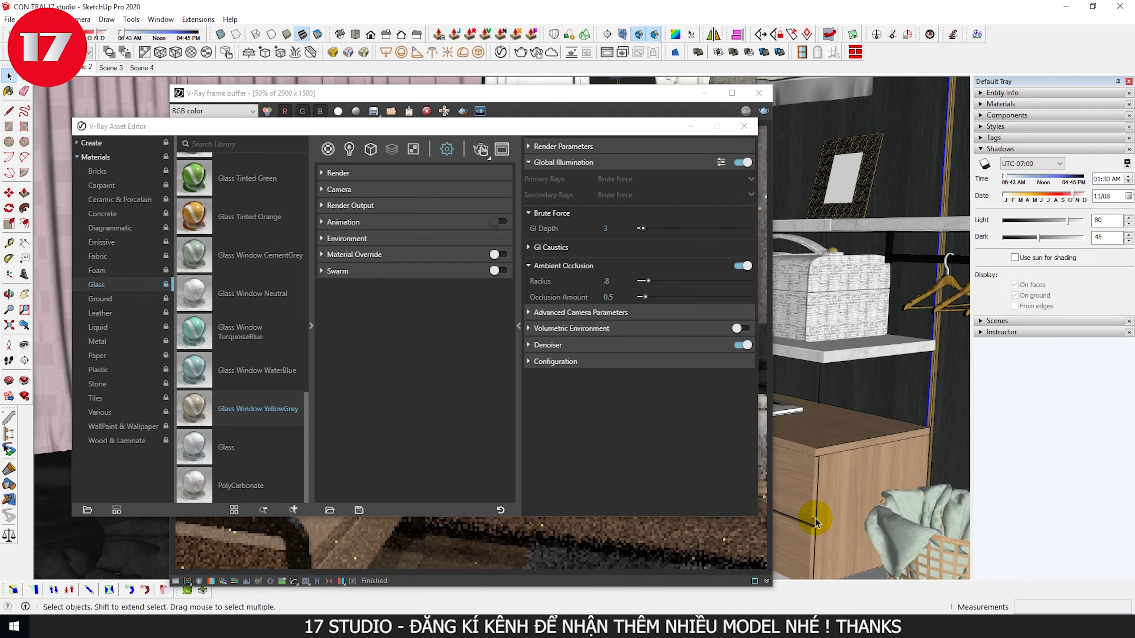
{"action": "double_click", "coordinate": [607, 297]}
{"action": "double_click", "coordinate": [617, 281]}
{"action": "left_click", "coordinate": [470, 179]}
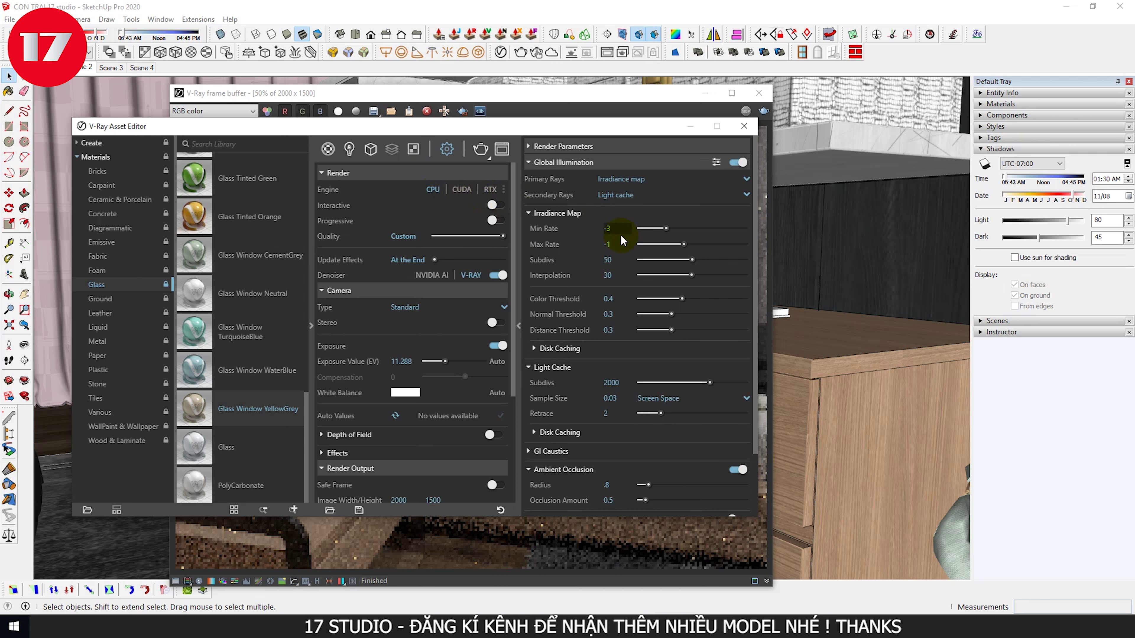
- Review the render parameters' Bucket Size and Shading Rate values
{"action": "left_click", "coordinate": [587, 147]}
{"action": "left_click", "coordinate": [611, 196]}
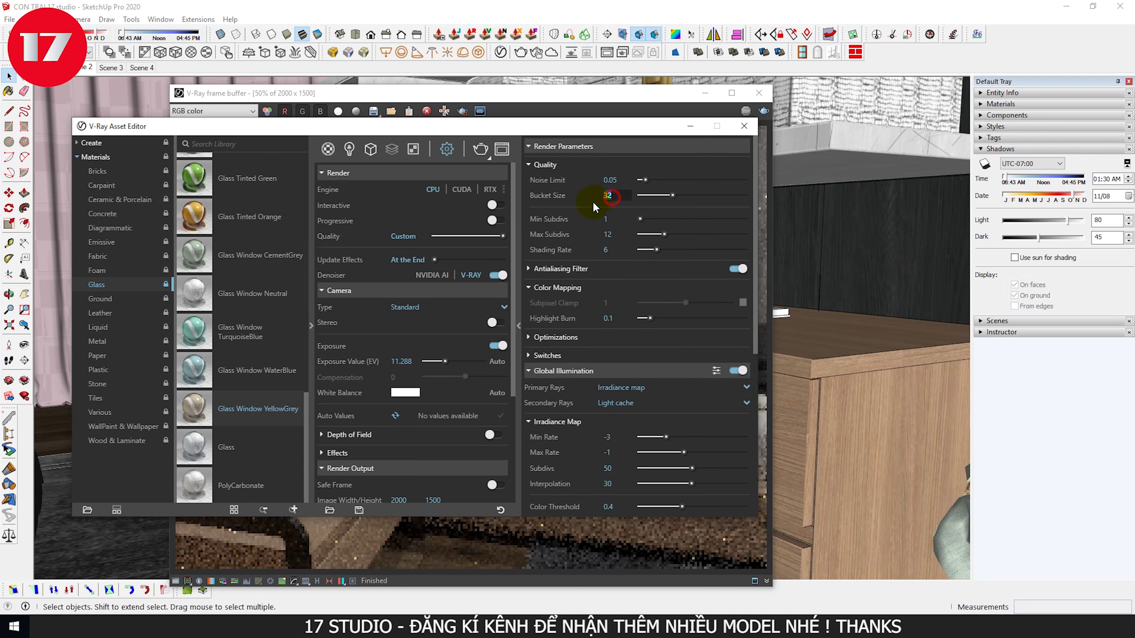
{"action": "left_click", "coordinate": [610, 250]}
{"action": "left_click", "coordinate": [600, 146]}
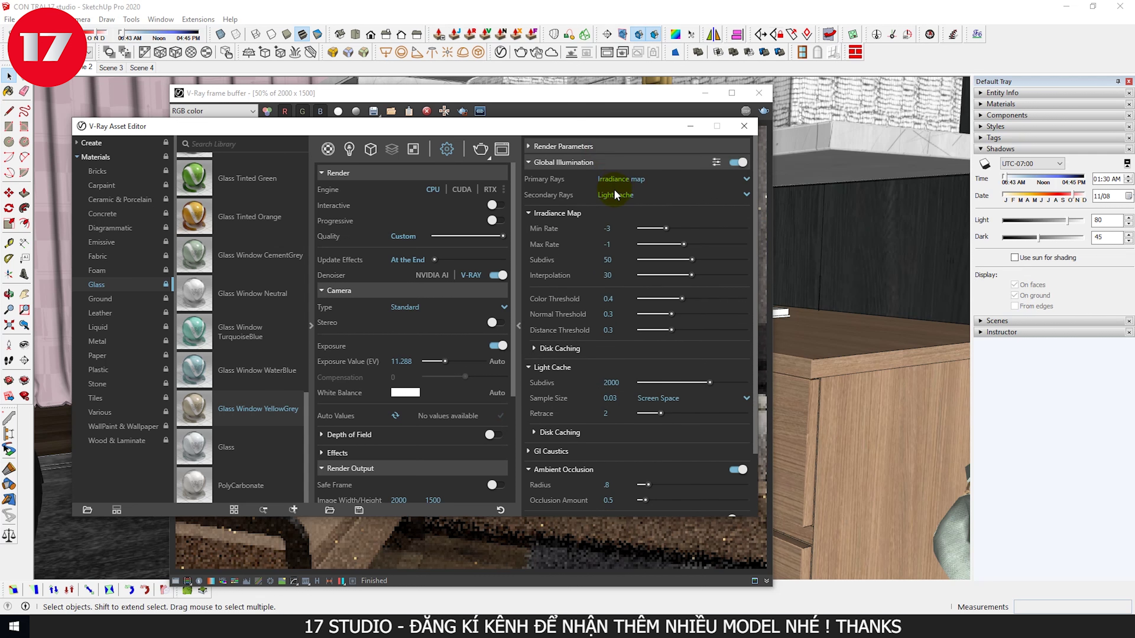
- Set Irradiance map primary rays with Light cache secondary, subdivs 2000 and retrace 2
{"action": "left_click", "coordinate": [624, 194]}
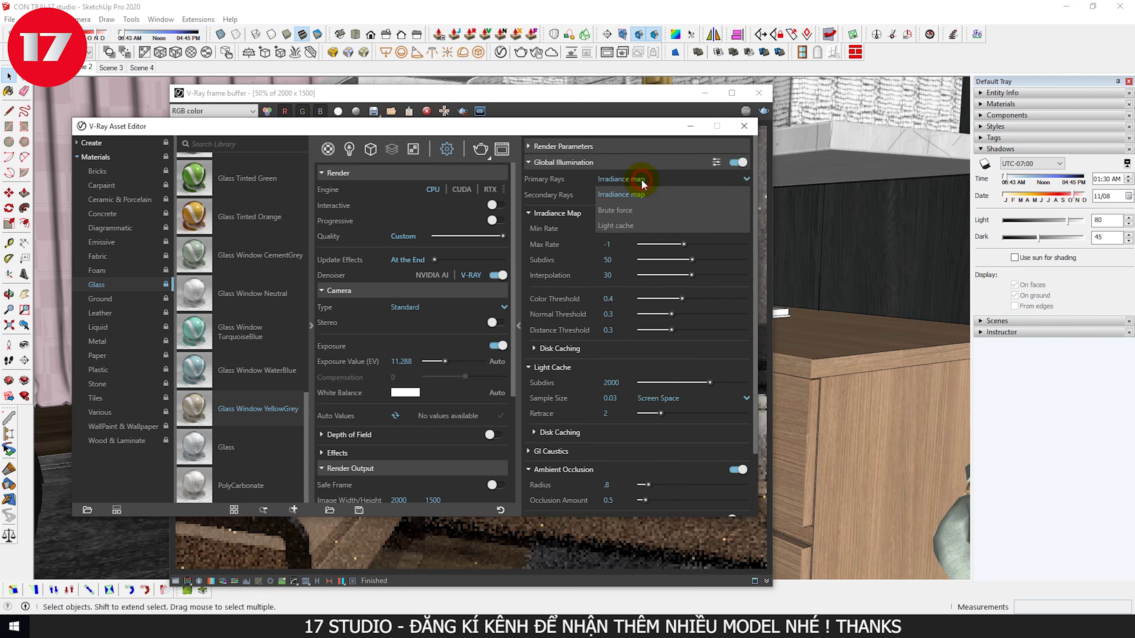
{"action": "left_click", "coordinate": [617, 225]}
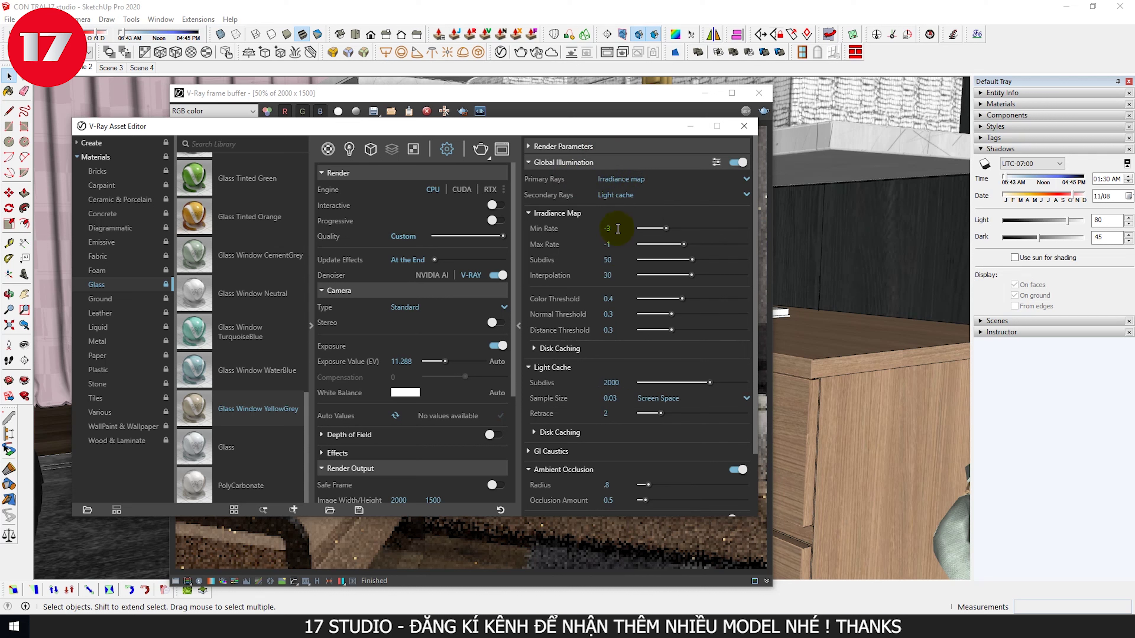
{"action": "key", "text": "Tab"}
{"action": "key", "text": "Tab"}
{"action": "scroll", "coordinate": [628, 350], "scroll_direction": "down", "scroll_amount": 2}
{"action": "left_click_drag", "start_coordinate": [623, 323], "coordinate": [589, 329]}
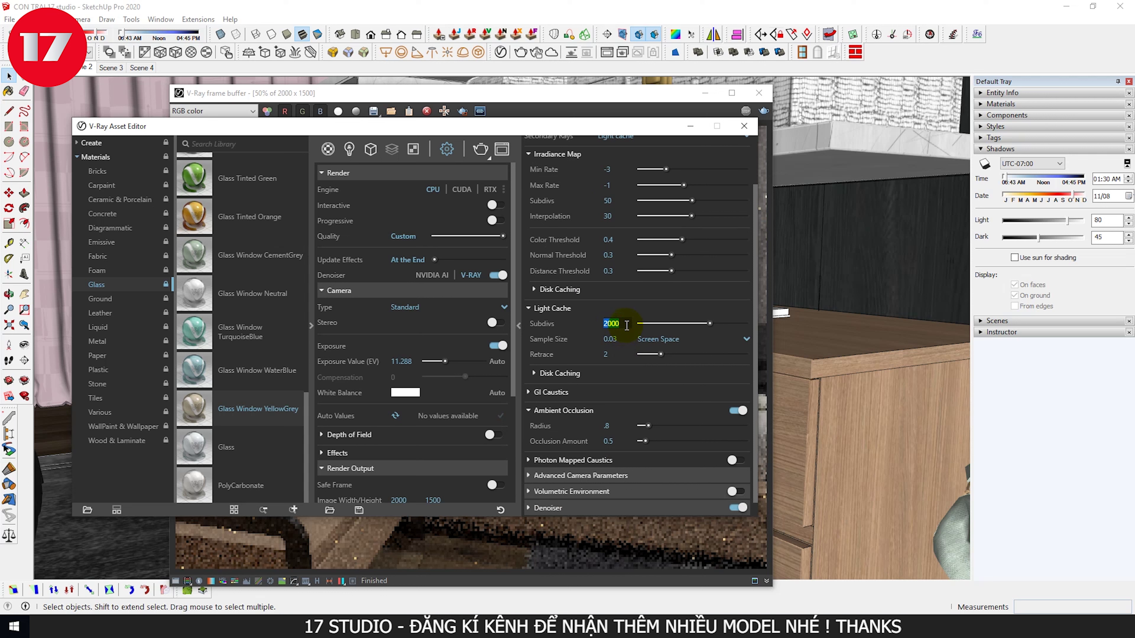
{"action": "left_click", "coordinate": [615, 356]}
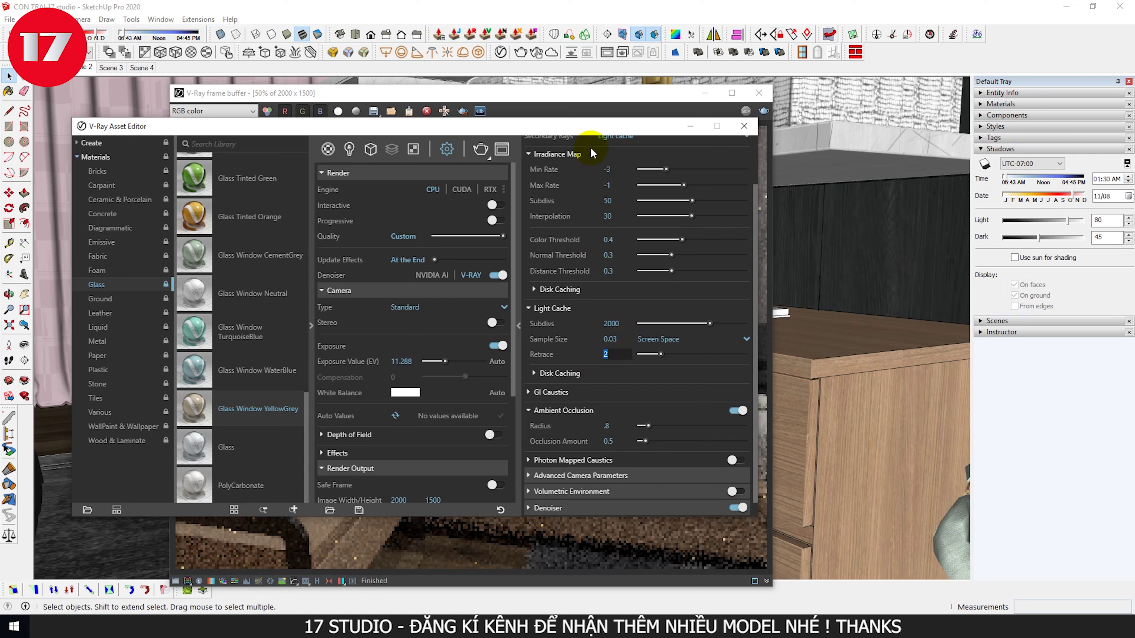
- Collapse the global illumination, render, camera and output settings sections
{"action": "scroll", "coordinate": [601, 190], "scroll_direction": "up", "scroll_amount": 2}
{"action": "scroll", "coordinate": [599, 179], "scroll_direction": "up", "scroll_amount": 2}
{"action": "left_click", "coordinate": [594, 162]}
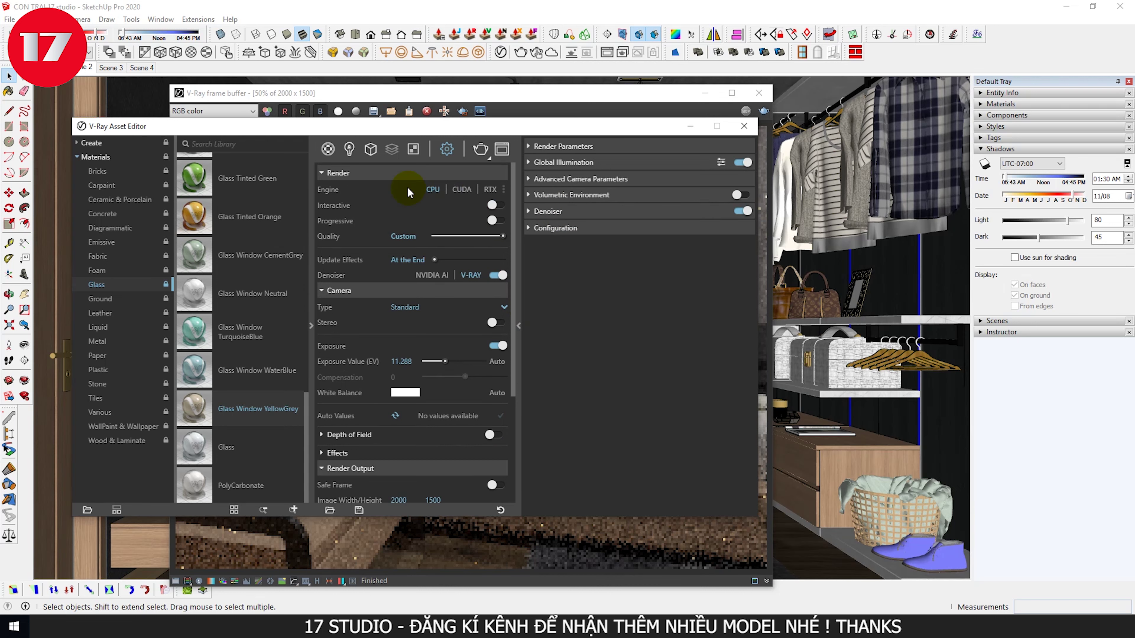
{"action": "left_click", "coordinate": [376, 173]}
{"action": "left_click", "coordinate": [369, 205]}
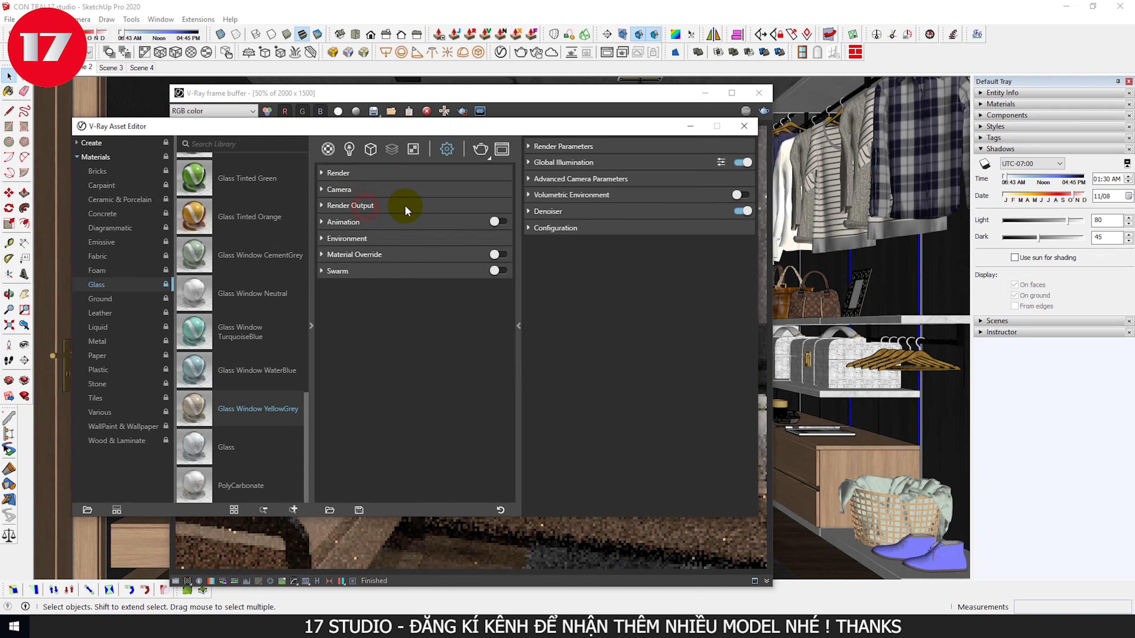
- Start a V-Ray render of the bedroom from the Asset Editor's Render button
{"action": "left_click", "coordinate": [482, 150]}
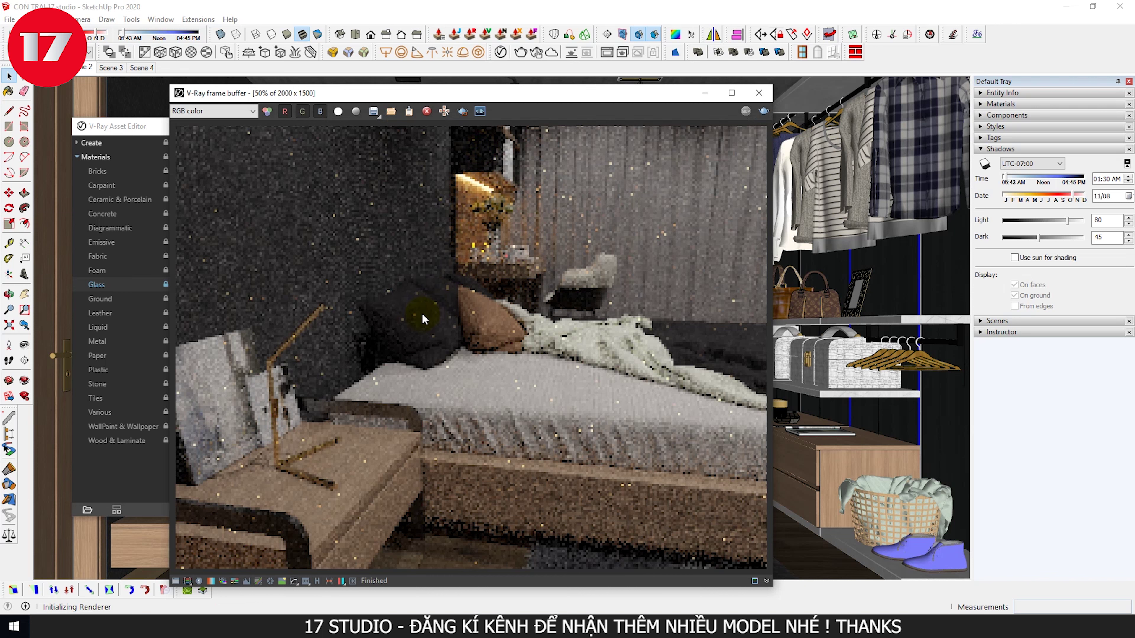
{"action": "scroll", "coordinate": [415, 320], "scroll_direction": "down", "scroll_amount": 1}
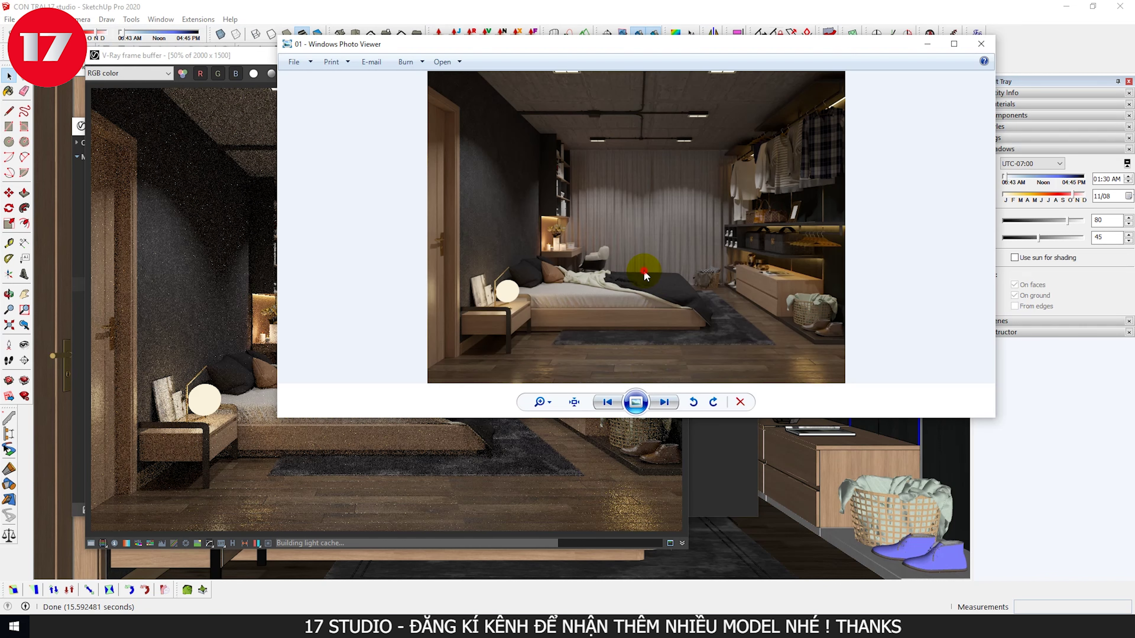
- Move, zoom into and maximize Photo Viewer showing the finished bedroom render
{"action": "mouse_move", "coordinate": [536, 44]}
{"action": "left_mouse_down"}
{"action": "mouse_move", "coordinate": [704, 119]}
{"action": "mouse_move", "coordinate": [365, 116]}
{"action": "left_mouse_up"}
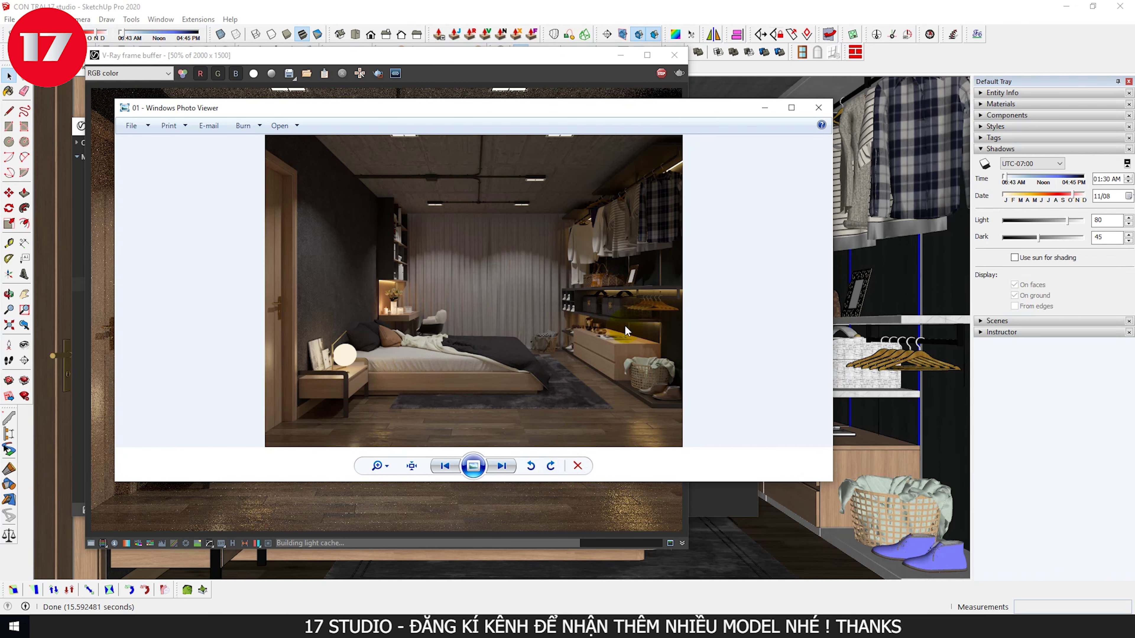
{"action": "left_click", "coordinate": [387, 467]}
{"action": "left_click_drag", "start_coordinate": [384, 463], "coordinate": [385, 447]}
{"action": "left_click", "coordinate": [791, 109]}
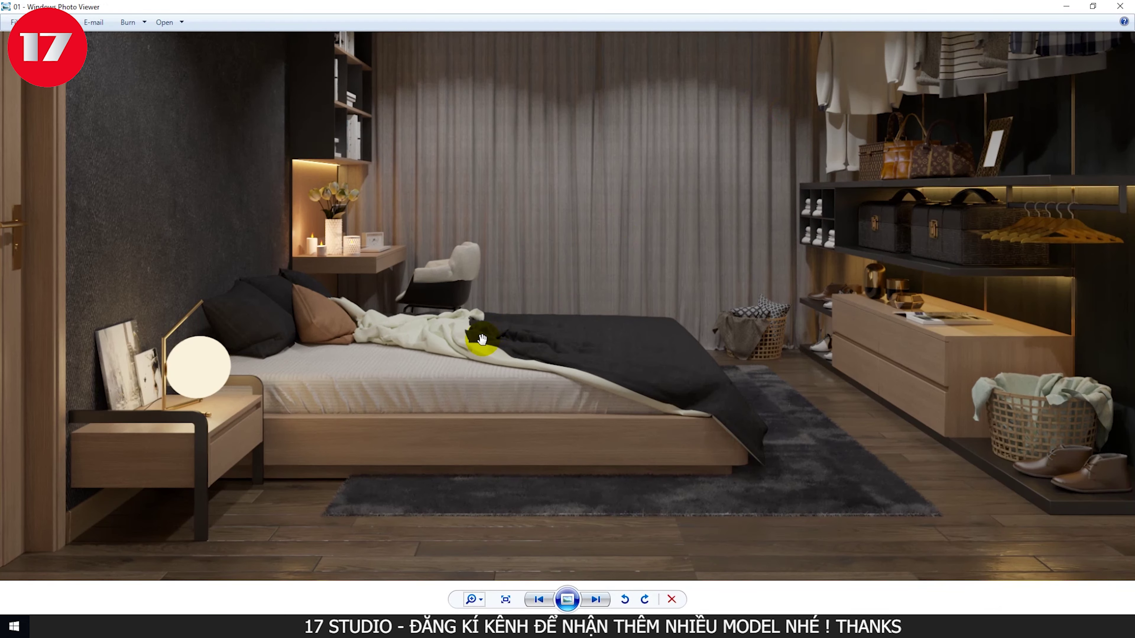
{"action": "scroll", "coordinate": [514, 297], "scroll_direction": "down", "scroll_amount": 2}
- Pan across the render's floor and ceiling, then advance to and zoom into 01A
{"action": "left_click_drag", "start_coordinate": [670, 341], "coordinate": [567, 223]}
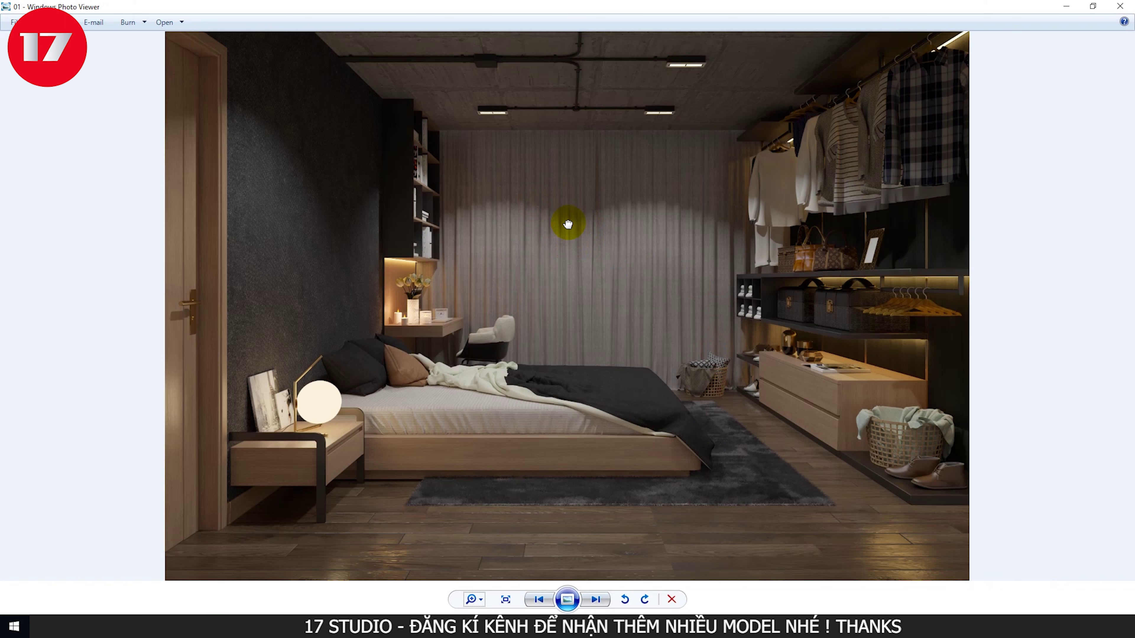
{"action": "left_click_drag", "start_coordinate": [489, 172], "coordinate": [488, 220]}
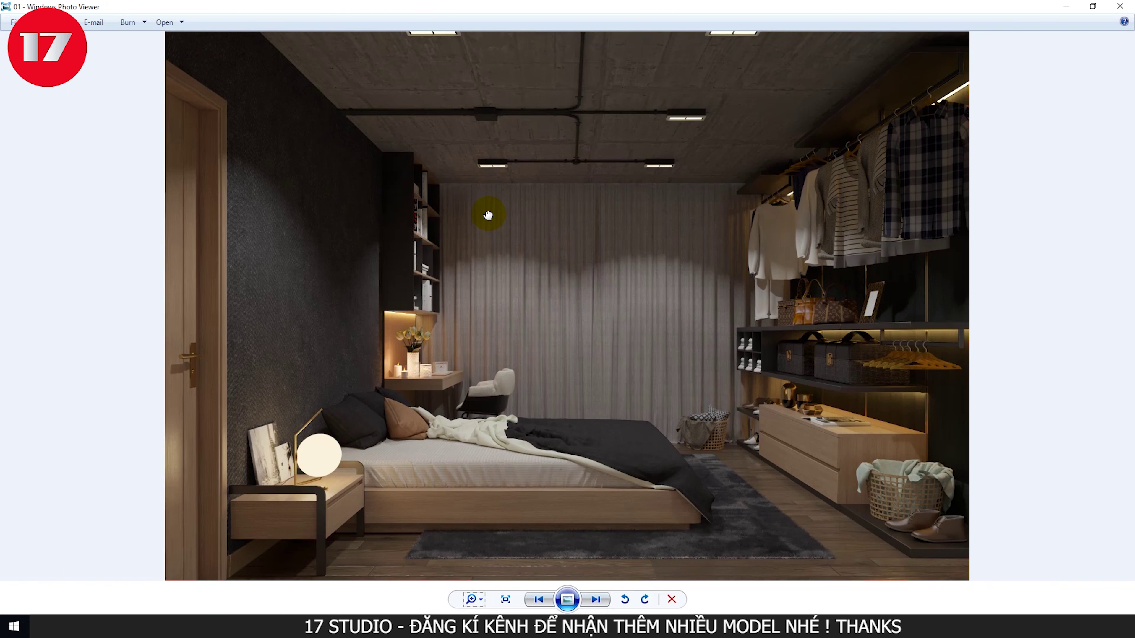
{"action": "left_click_drag", "start_coordinate": [606, 413], "coordinate": [609, 314]}
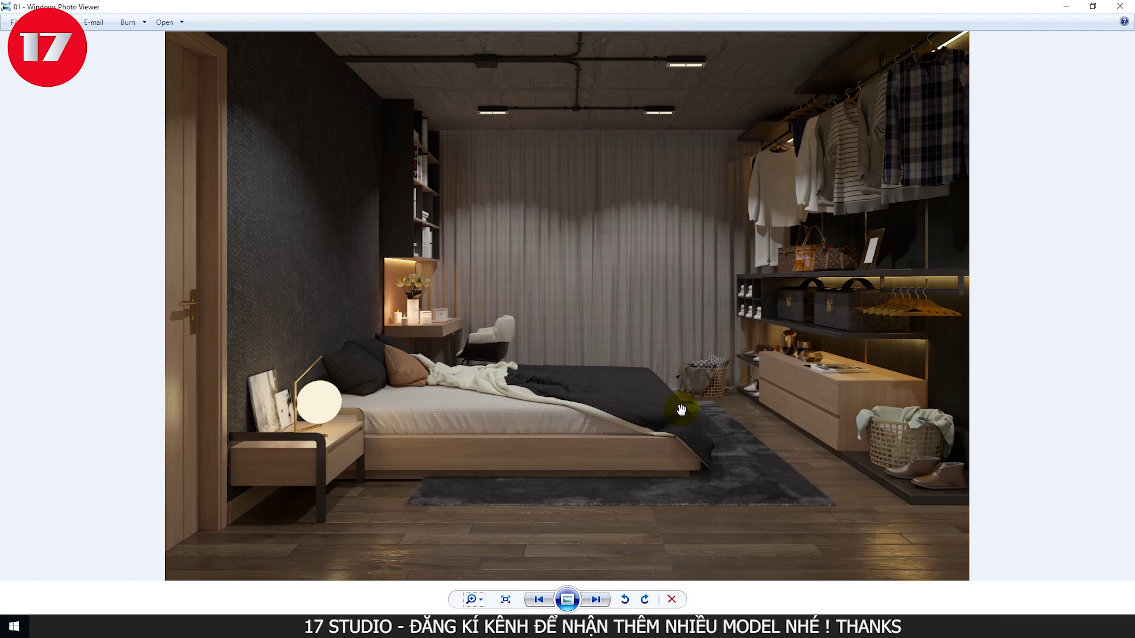
{"action": "left_click", "coordinate": [595, 599]}
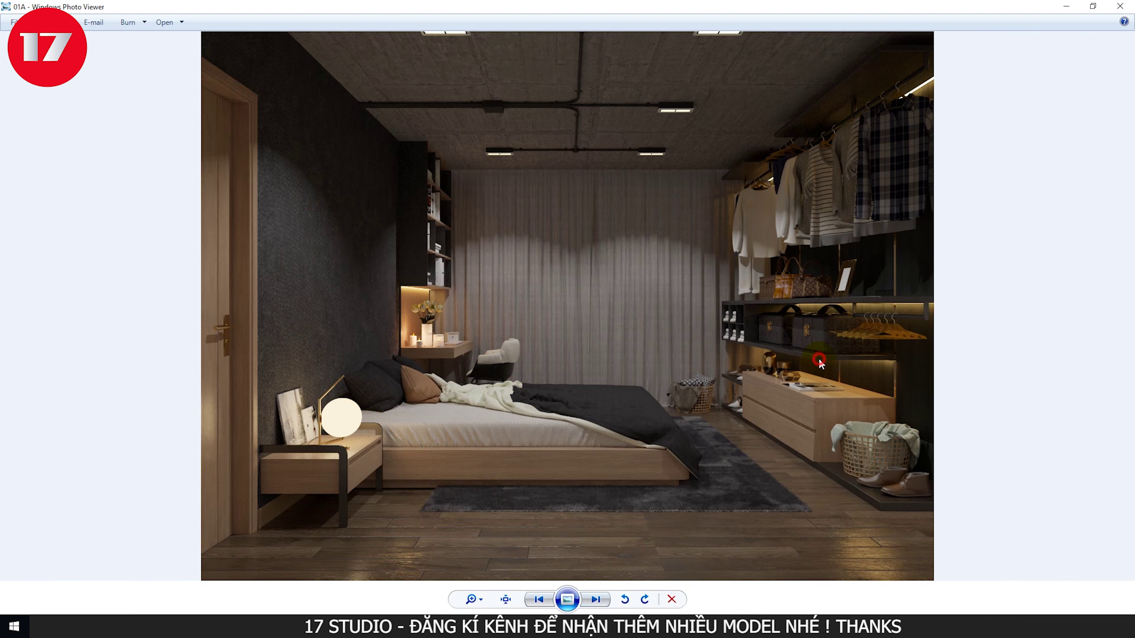
{"action": "left_click", "coordinate": [472, 599]}
{"action": "left_click_drag", "start_coordinate": [526, 308], "coordinate": [497, 480]}
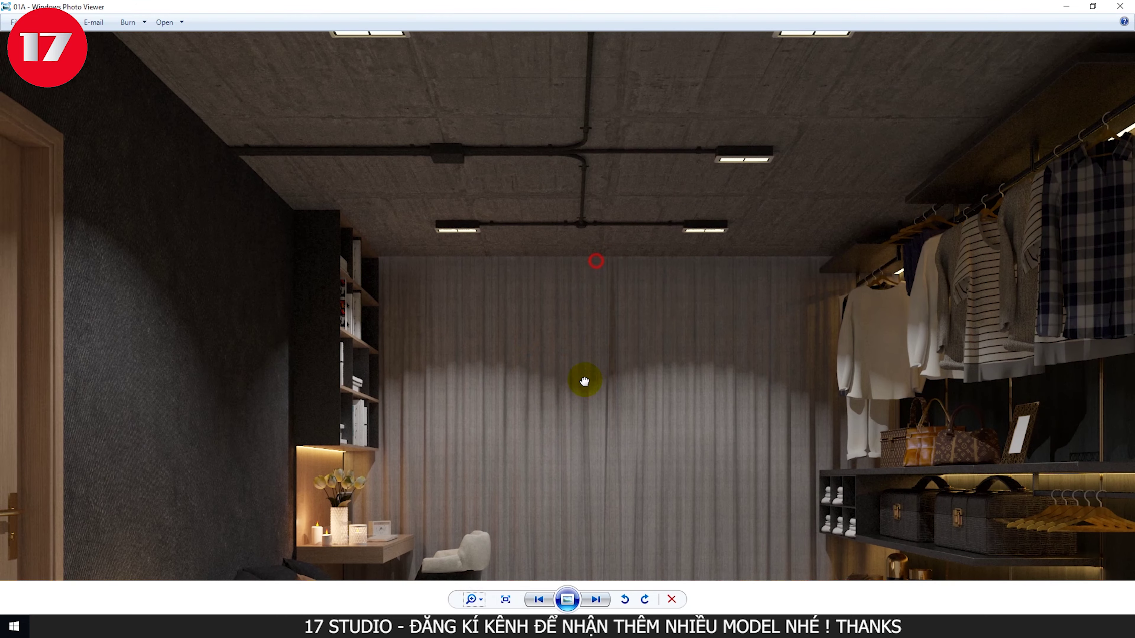
{"action": "scroll", "coordinate": [709, 315], "scroll_direction": "down", "scroll_amount": 3}
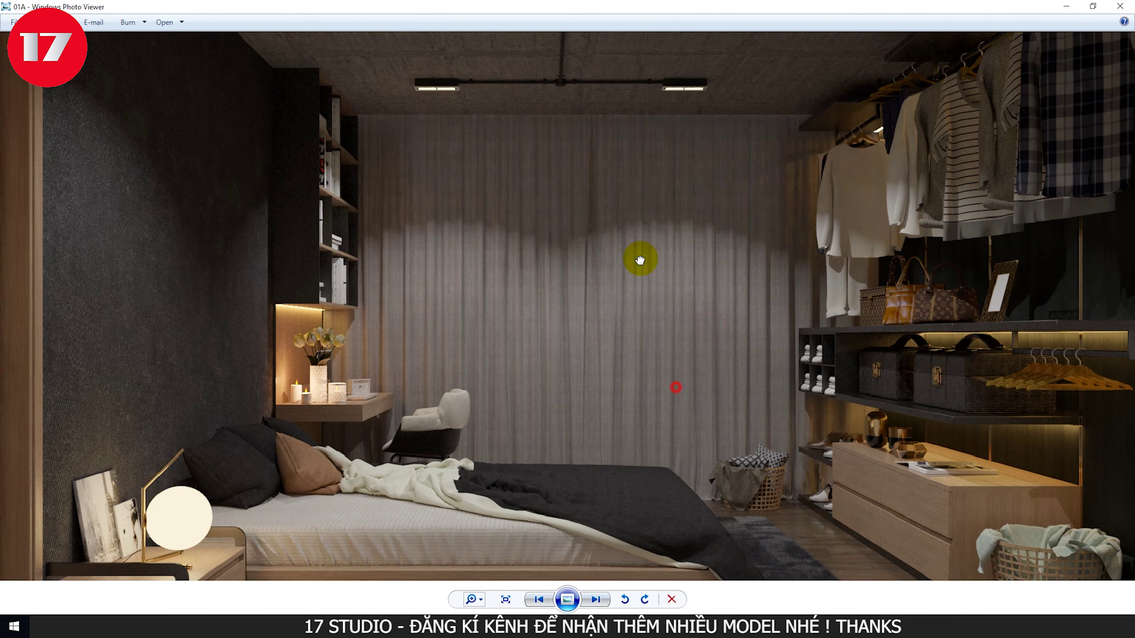
{"action": "scroll", "coordinate": [658, 315], "scroll_direction": "down", "scroll_amount": 3}
{"action": "scroll", "coordinate": [627, 250], "scroll_direction": "up", "scroll_amount": 5}
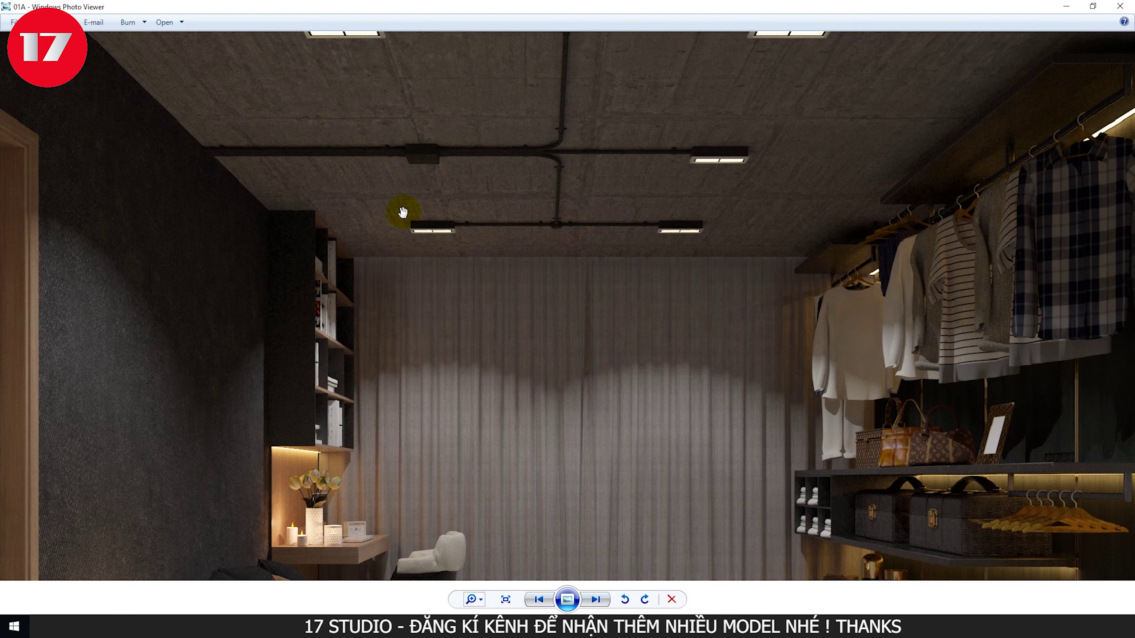
{"action": "scroll", "coordinate": [474, 599], "scroll_direction": "down", "scroll_amount": 2}
{"action": "scroll", "coordinate": [471, 600], "scroll_direction": "down", "scroll_amount": 3}
{"action": "scroll", "coordinate": [473, 595], "scroll_direction": "down", "scroll_amount": 2}
{"action": "left_click", "coordinate": [539, 600]}
{"action": "scroll", "coordinate": [464, 138], "scroll_direction": "up", "scroll_amount": 4}
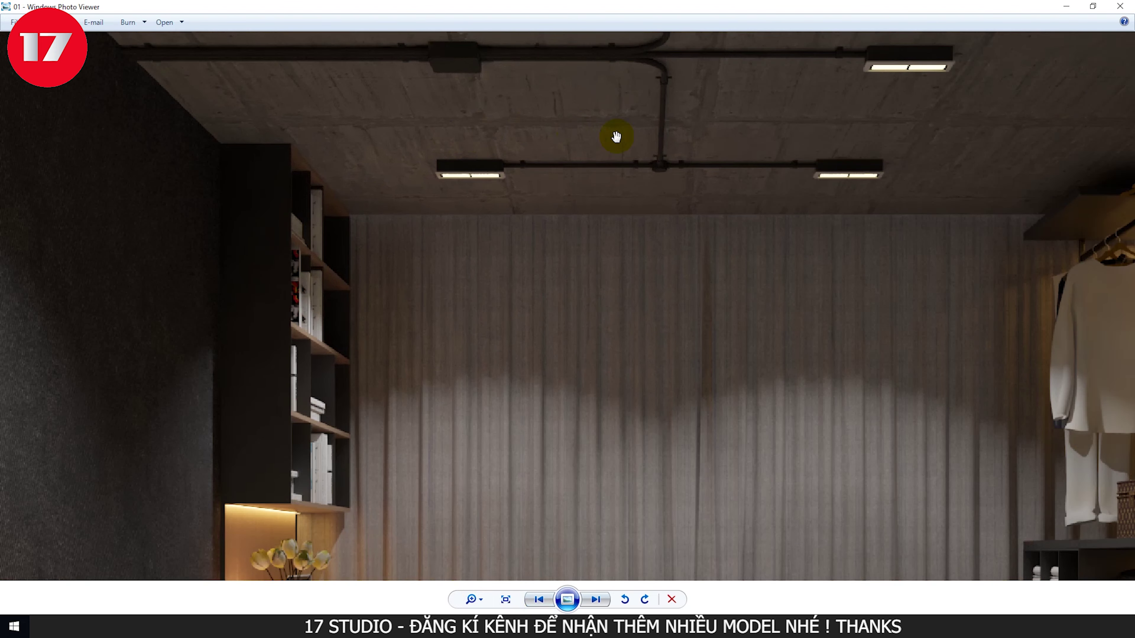
{"action": "left_click_drag", "start_coordinate": [783, 113], "coordinate": [608, 253]}
{"action": "left_click_drag", "start_coordinate": [927, 305], "coordinate": [687, 300]}
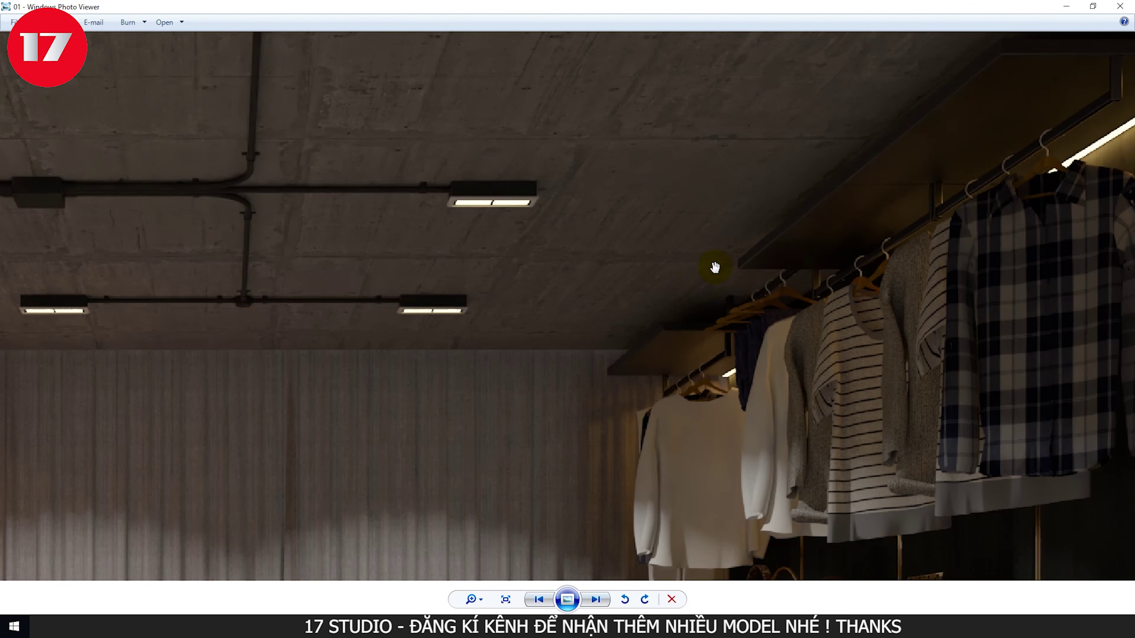
{"action": "left_click_drag", "start_coordinate": [103, 309], "coordinate": [527, 293]}
{"action": "mouse_move", "coordinate": [436, 203]}
{"action": "left_mouse_down"}
{"action": "mouse_move", "coordinate": [453, 296]}
{"action": "mouse_move", "coordinate": [398, 236]}
{"action": "left_mouse_up"}
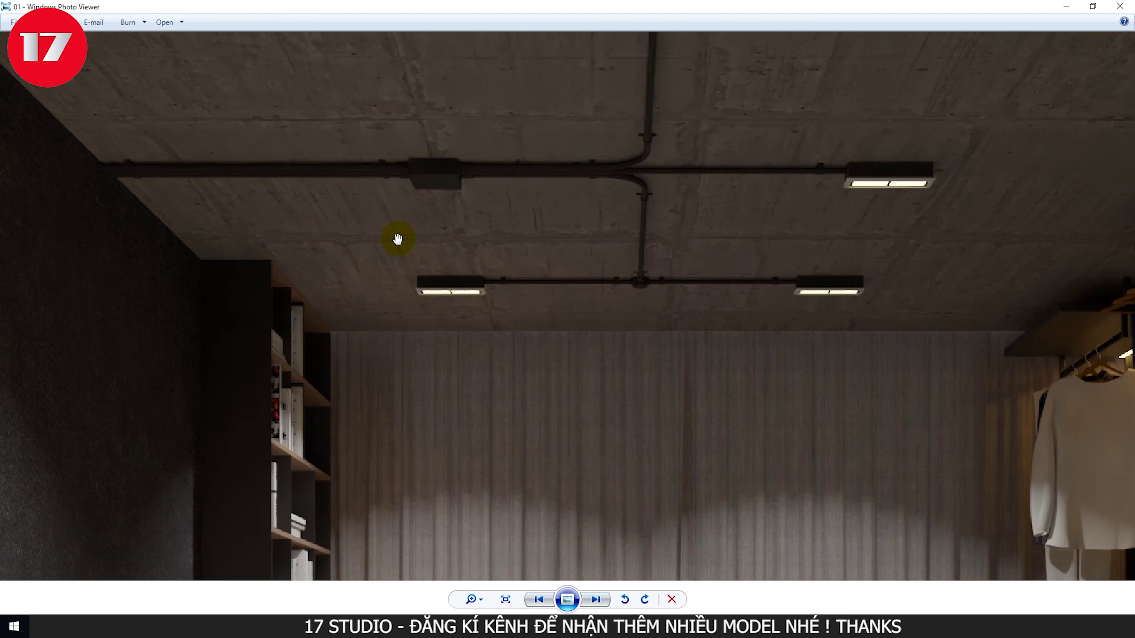
{"action": "left_click_drag", "start_coordinate": [479, 244], "coordinate": [398, 252]}
{"action": "left_click_drag", "start_coordinate": [527, 297], "coordinate": [401, 248]}
{"action": "left_click_drag", "start_coordinate": [476, 267], "coordinate": [449, 267]}
{"action": "scroll", "coordinate": [449, 267], "scroll_direction": "down", "scroll_amount": 2}
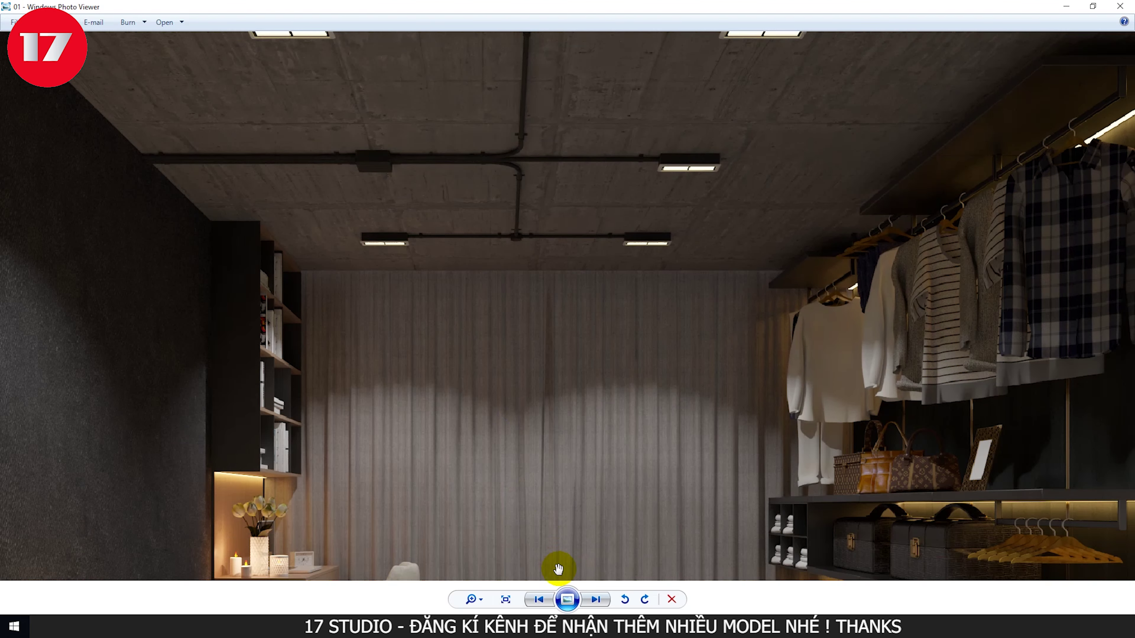
{"action": "left_click", "coordinate": [596, 599]}
{"action": "scroll", "coordinate": [499, 104], "scroll_direction": "up", "scroll_amount": 5}
{"action": "scroll", "coordinate": [393, 183], "scroll_direction": "down", "scroll_amount": 1}
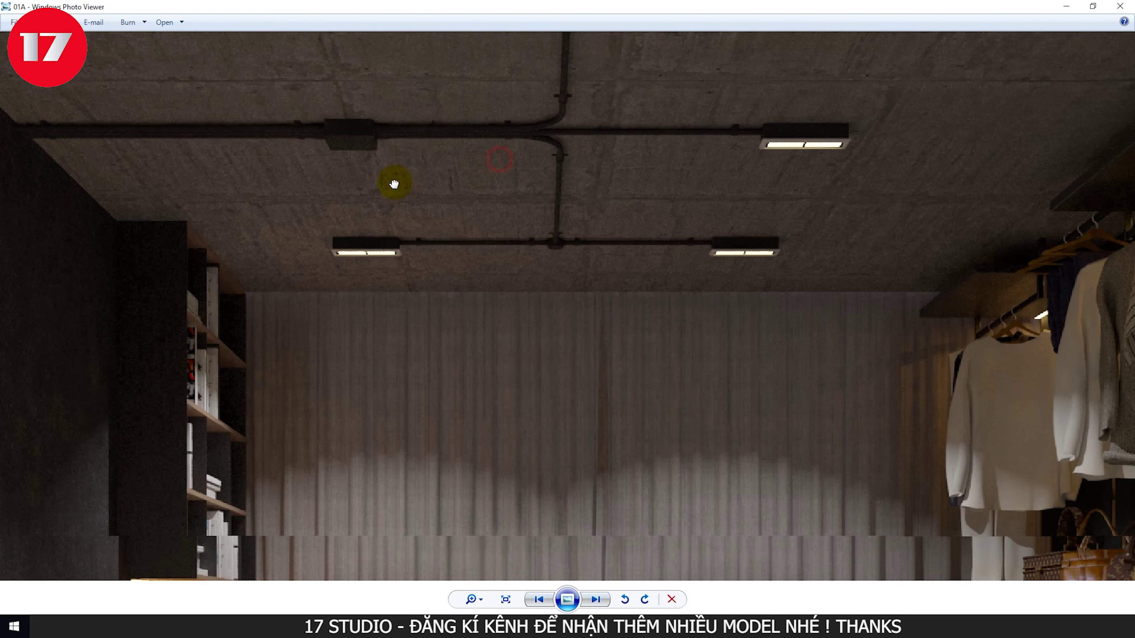
{"action": "scroll", "coordinate": [387, 183], "scroll_direction": "down", "scroll_amount": 1}
{"action": "scroll", "coordinate": [387, 182], "scroll_direction": "down", "scroll_amount": 2}
{"action": "scroll", "coordinate": [540, 302], "scroll_direction": "down", "scroll_amount": 1}
{"action": "scroll", "coordinate": [594, 326], "scroll_direction": "down", "scroll_amount": 1}
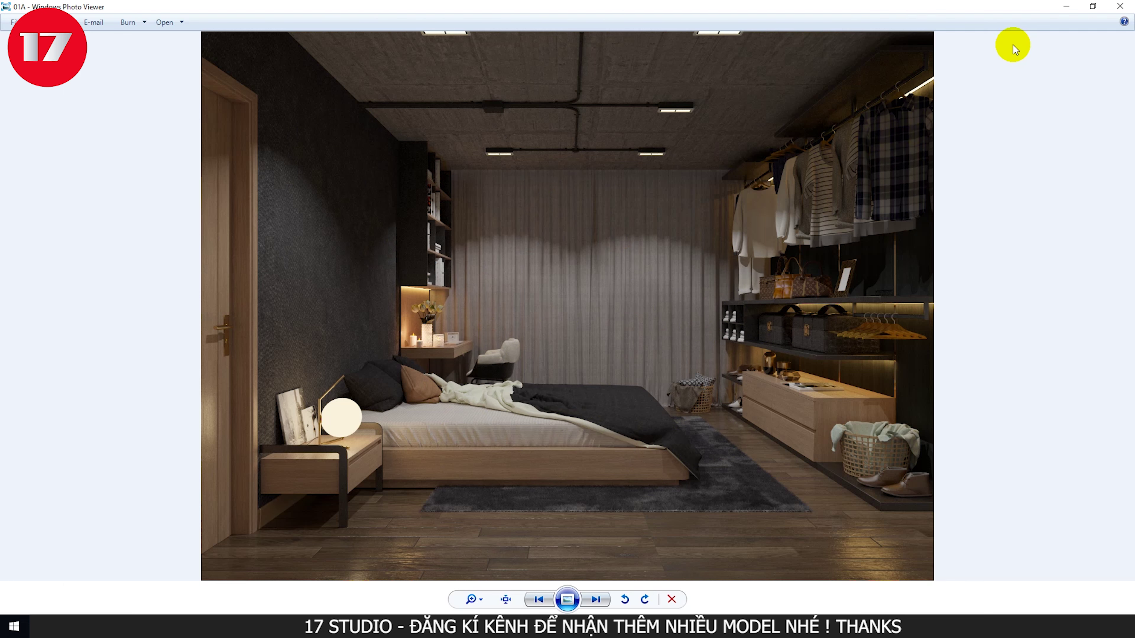
- Restore, resize and close Windows Photo Viewer, then stop the still-refining V-Ray bedroom render
{"action": "mouse_move", "coordinate": [615, 10]}
{"action": "left_mouse_down"}
{"action": "mouse_move", "coordinate": [552, 13]}
{"action": "mouse_move", "coordinate": [407, 87]}
{"action": "left_mouse_up"}
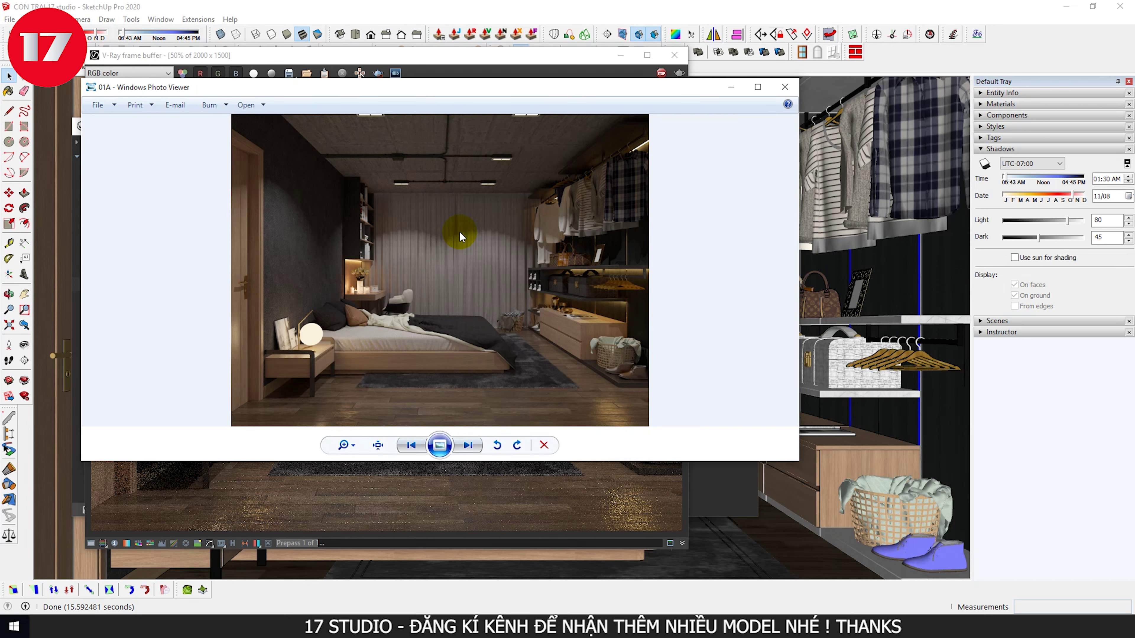
{"action": "left_click_drag", "start_coordinate": [799, 460], "coordinate": [1059, 581]}
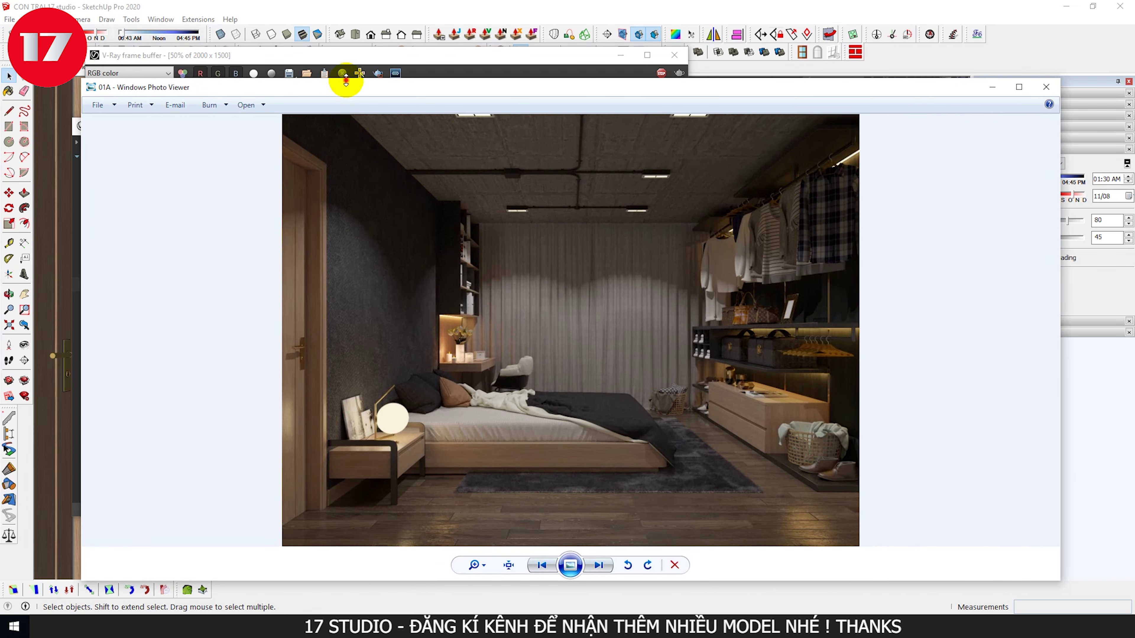
{"action": "left_click_drag", "start_coordinate": [345, 81], "coordinate": [358, 4]}
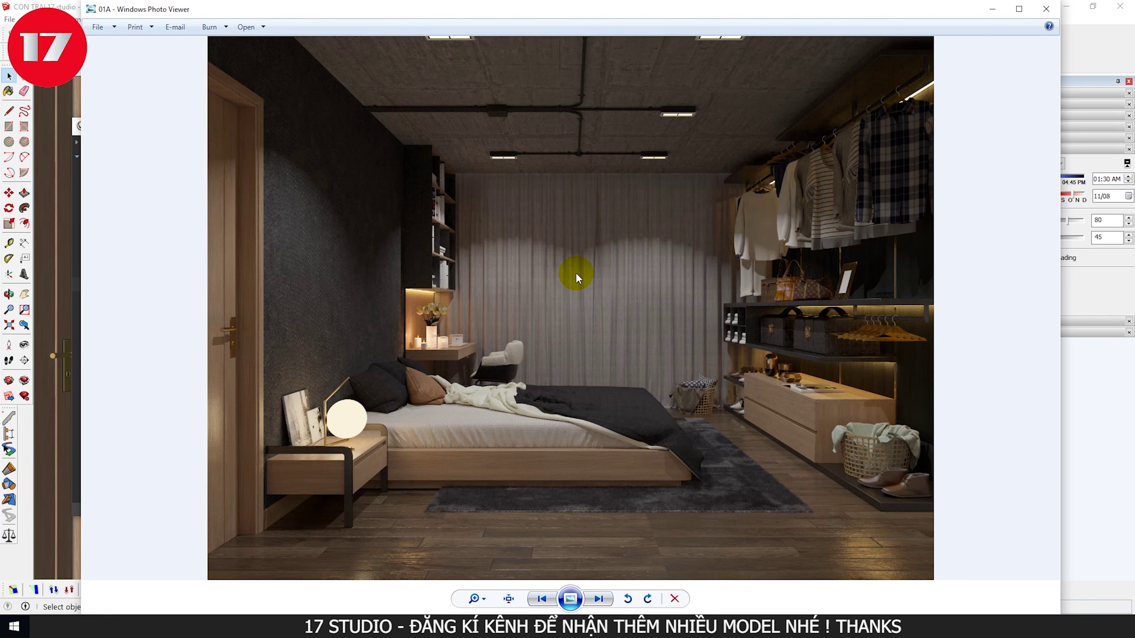
{"action": "left_click", "coordinate": [1042, 12]}
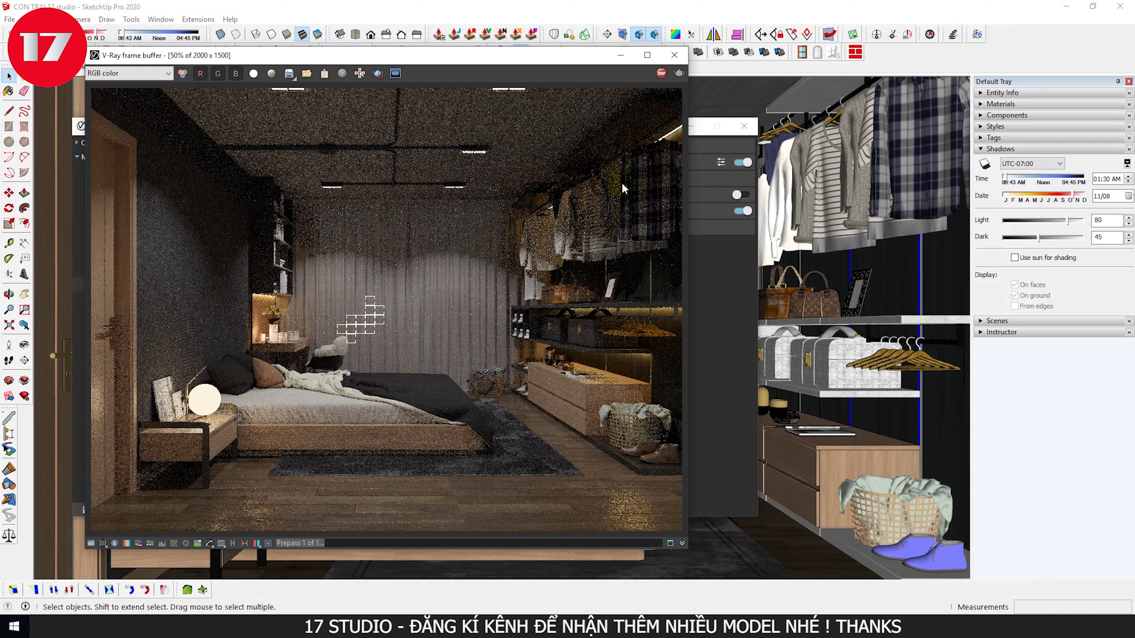
{"action": "left_click", "coordinate": [661, 74]}
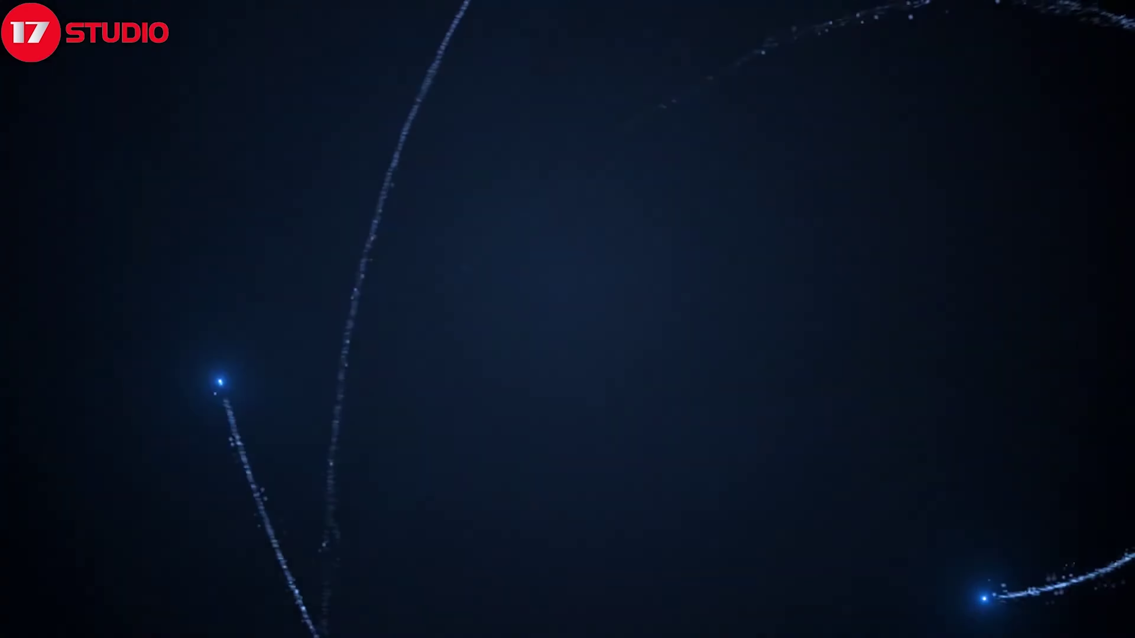